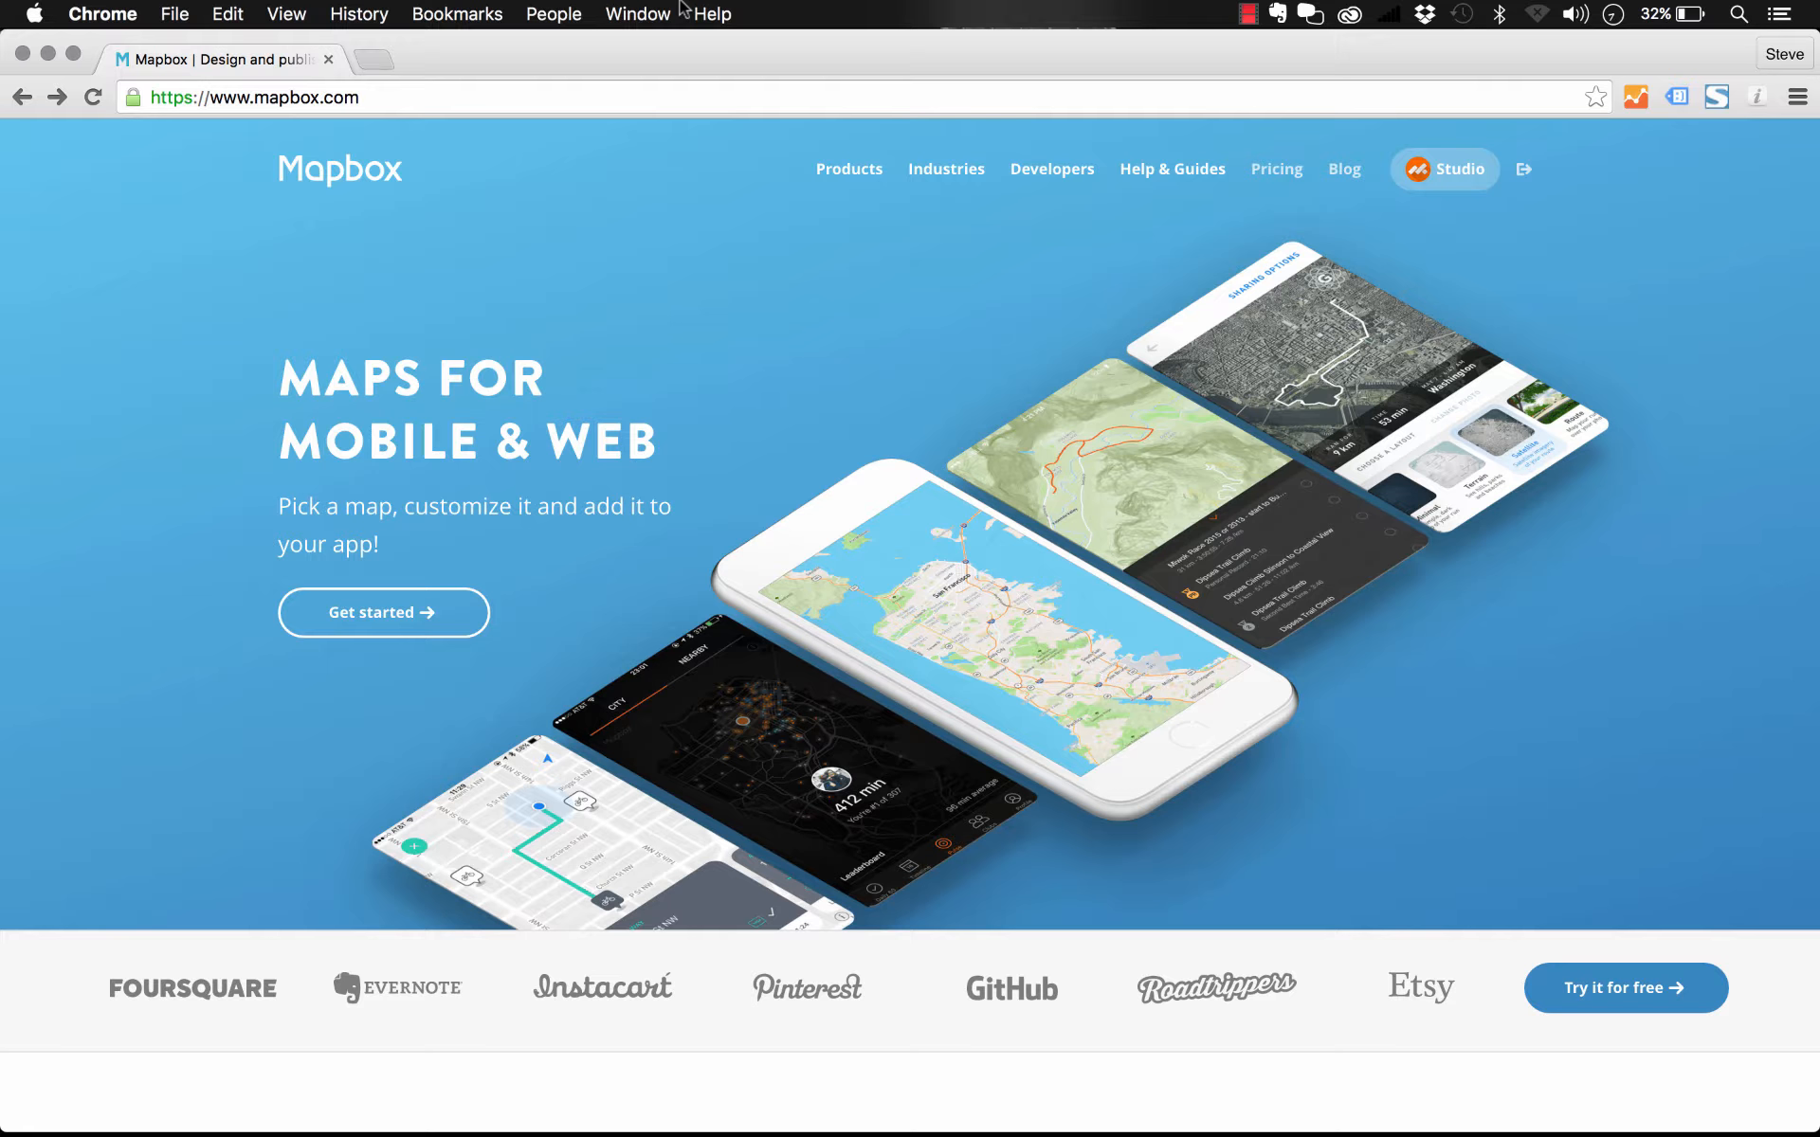
Open the Mapbox pricing page and compare what the Starter, Standard, Premium and Enterprise plans offer.
{"action": "left_click", "coordinate": [1241, 177]}
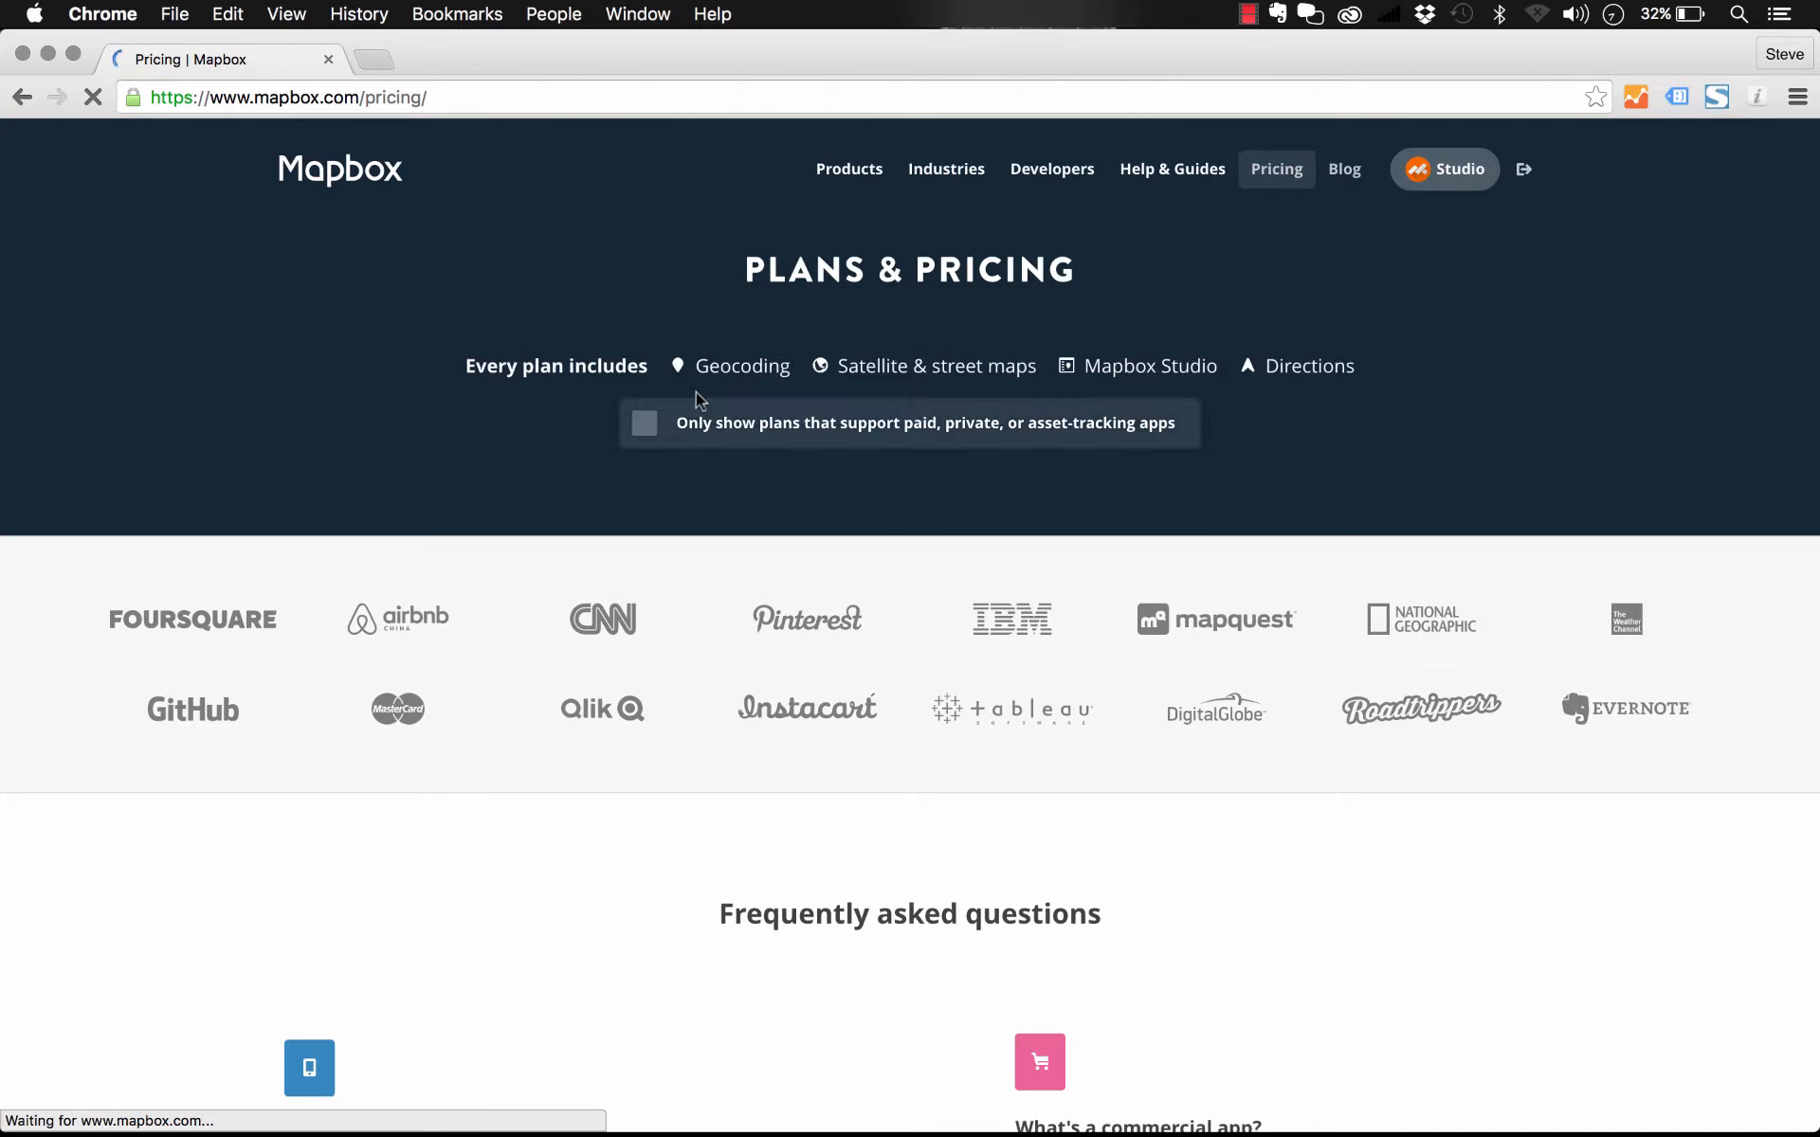
{"action": "scroll", "coordinate": [474, 379], "scroll_direction": "down", "scroll_amount": 3}
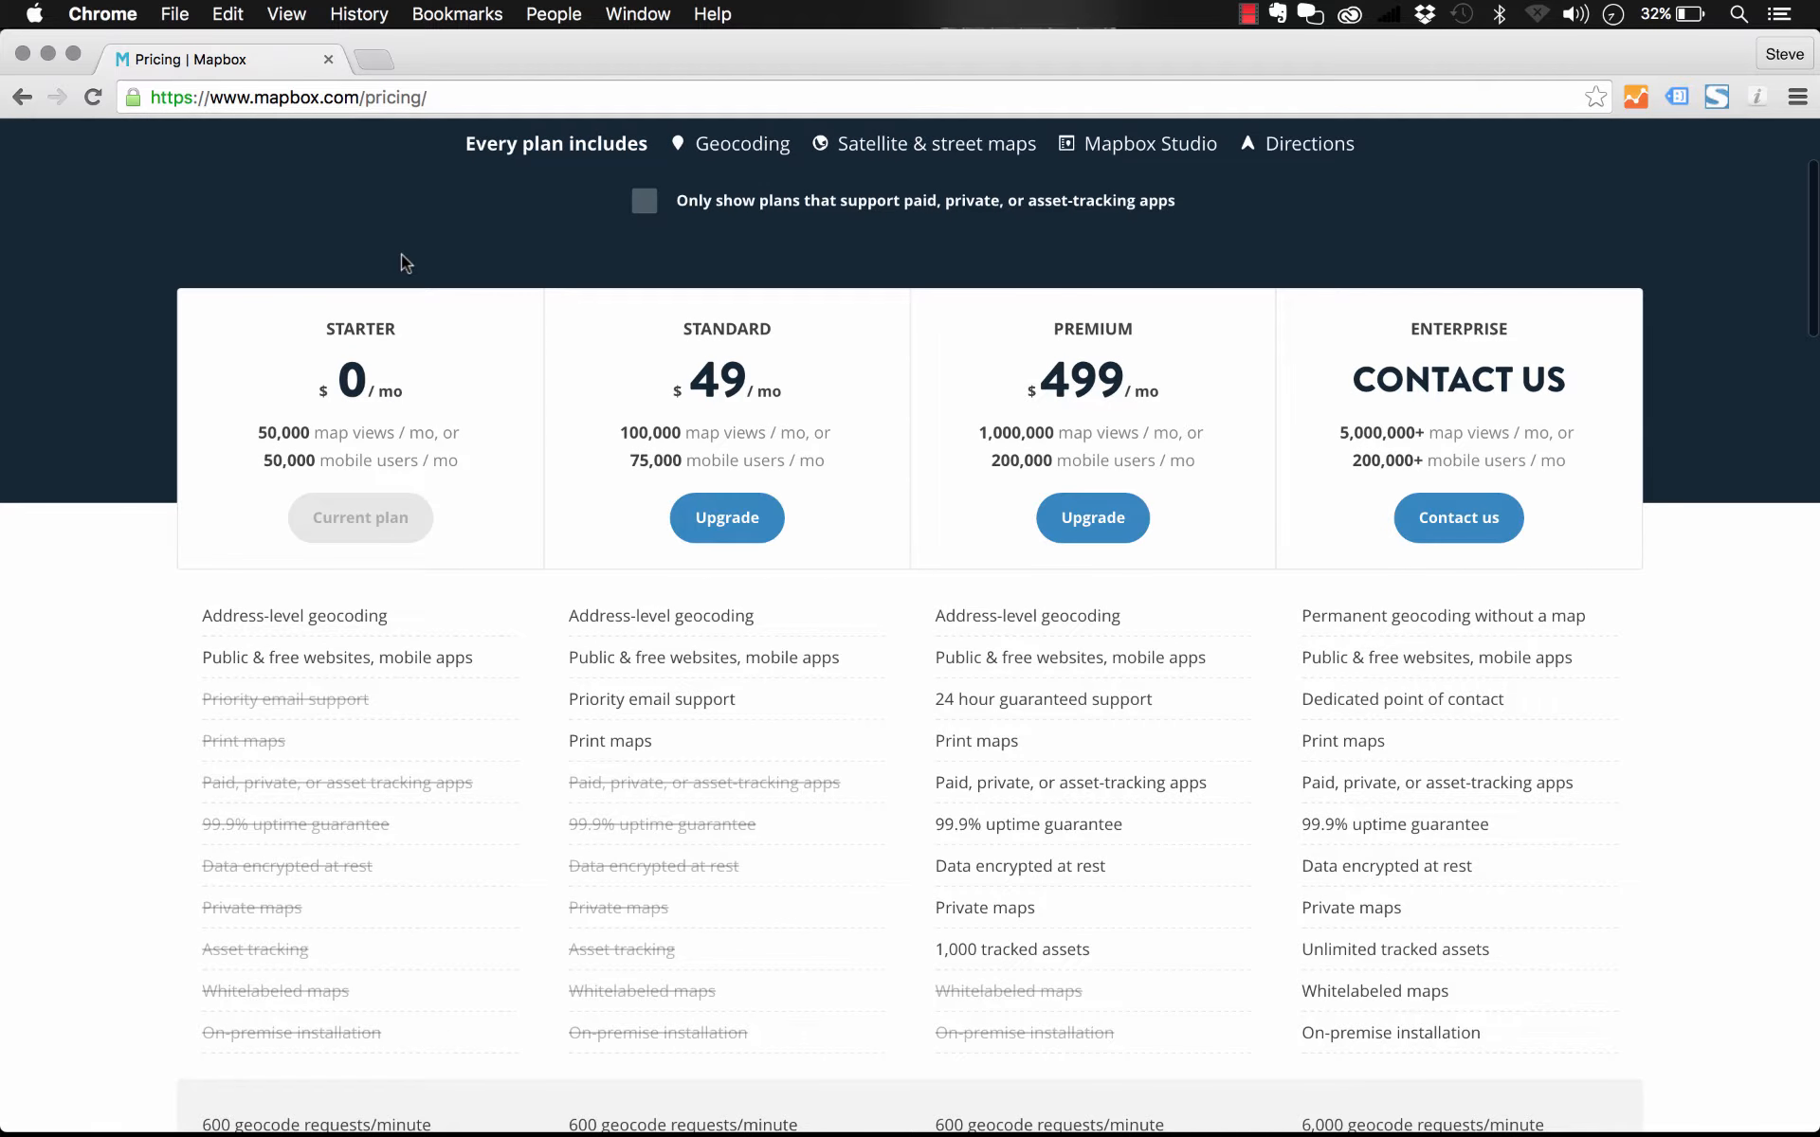
{"action": "scroll", "coordinate": [401, 254], "scroll_direction": "up", "scroll_amount": 3}
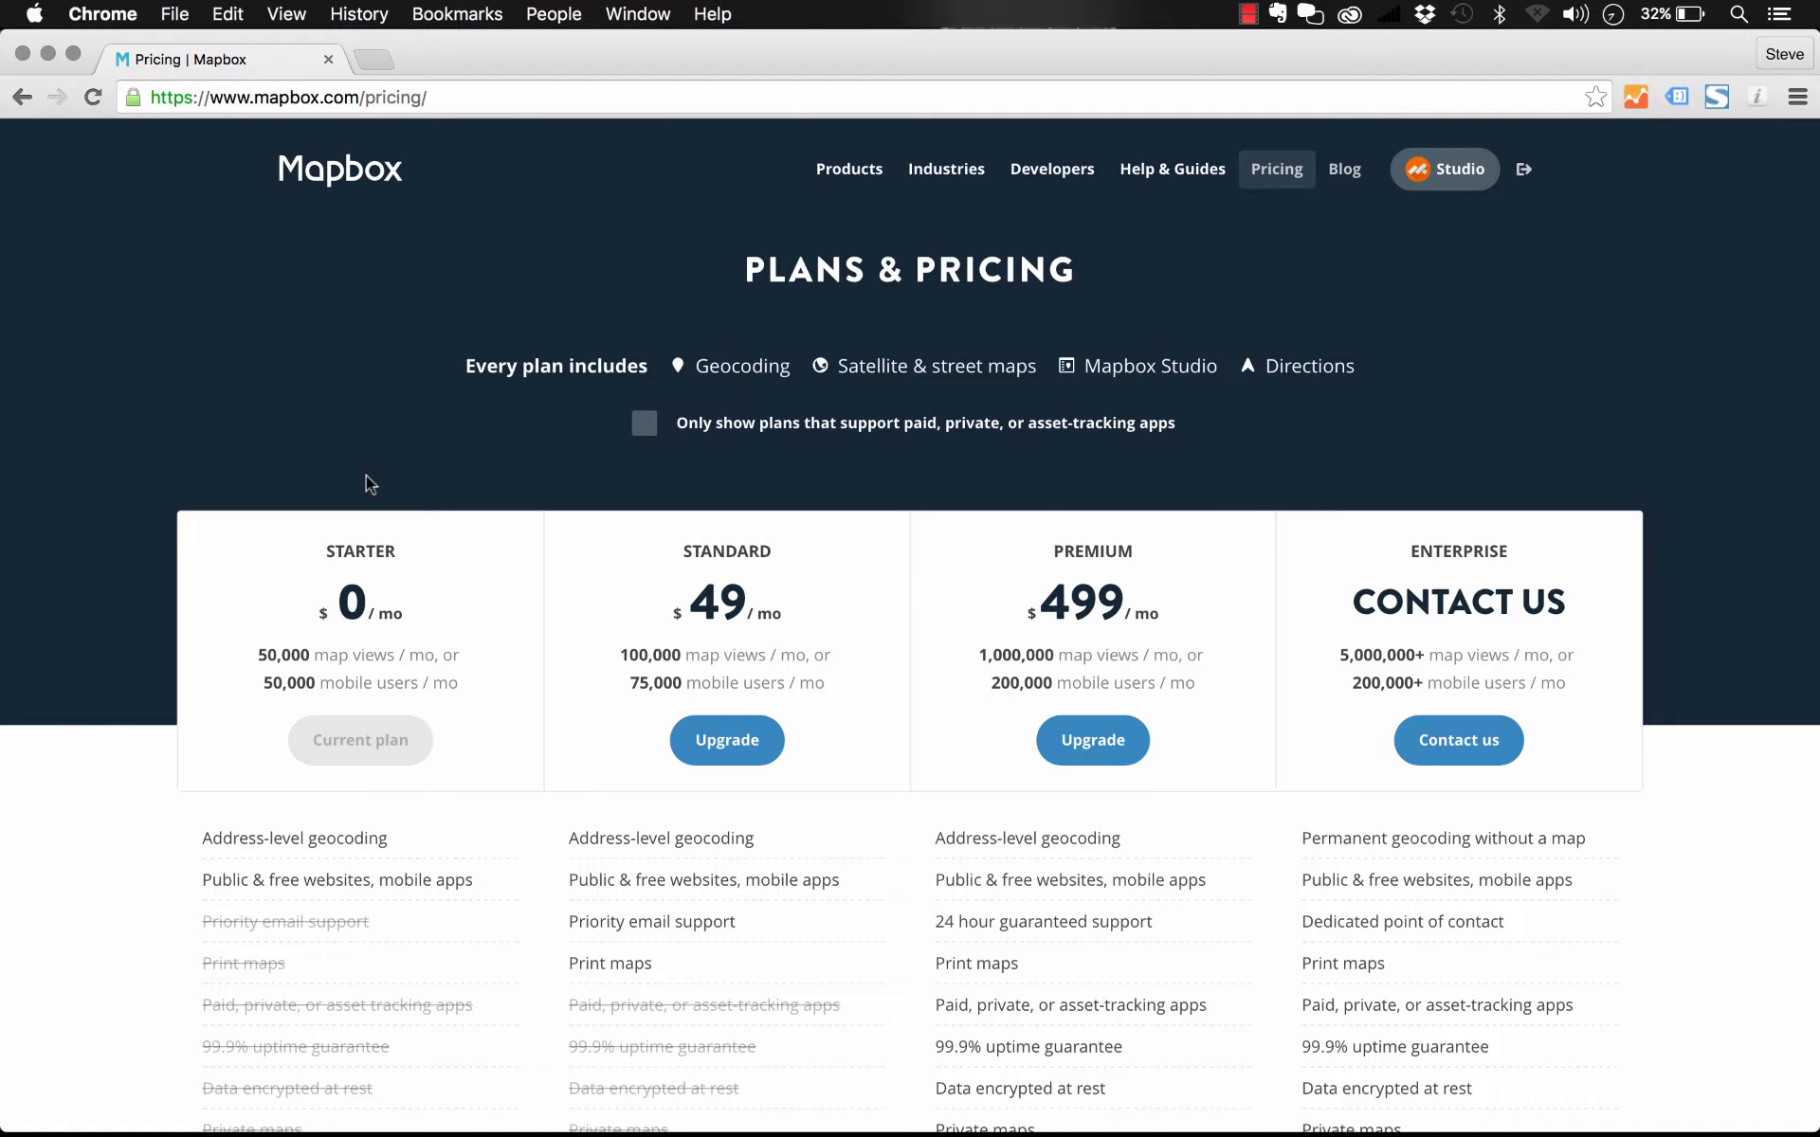
Create a new style in Mapbox Studio named Demo, based on the Dark template.
{"action": "left_click", "coordinate": [1448, 189]}
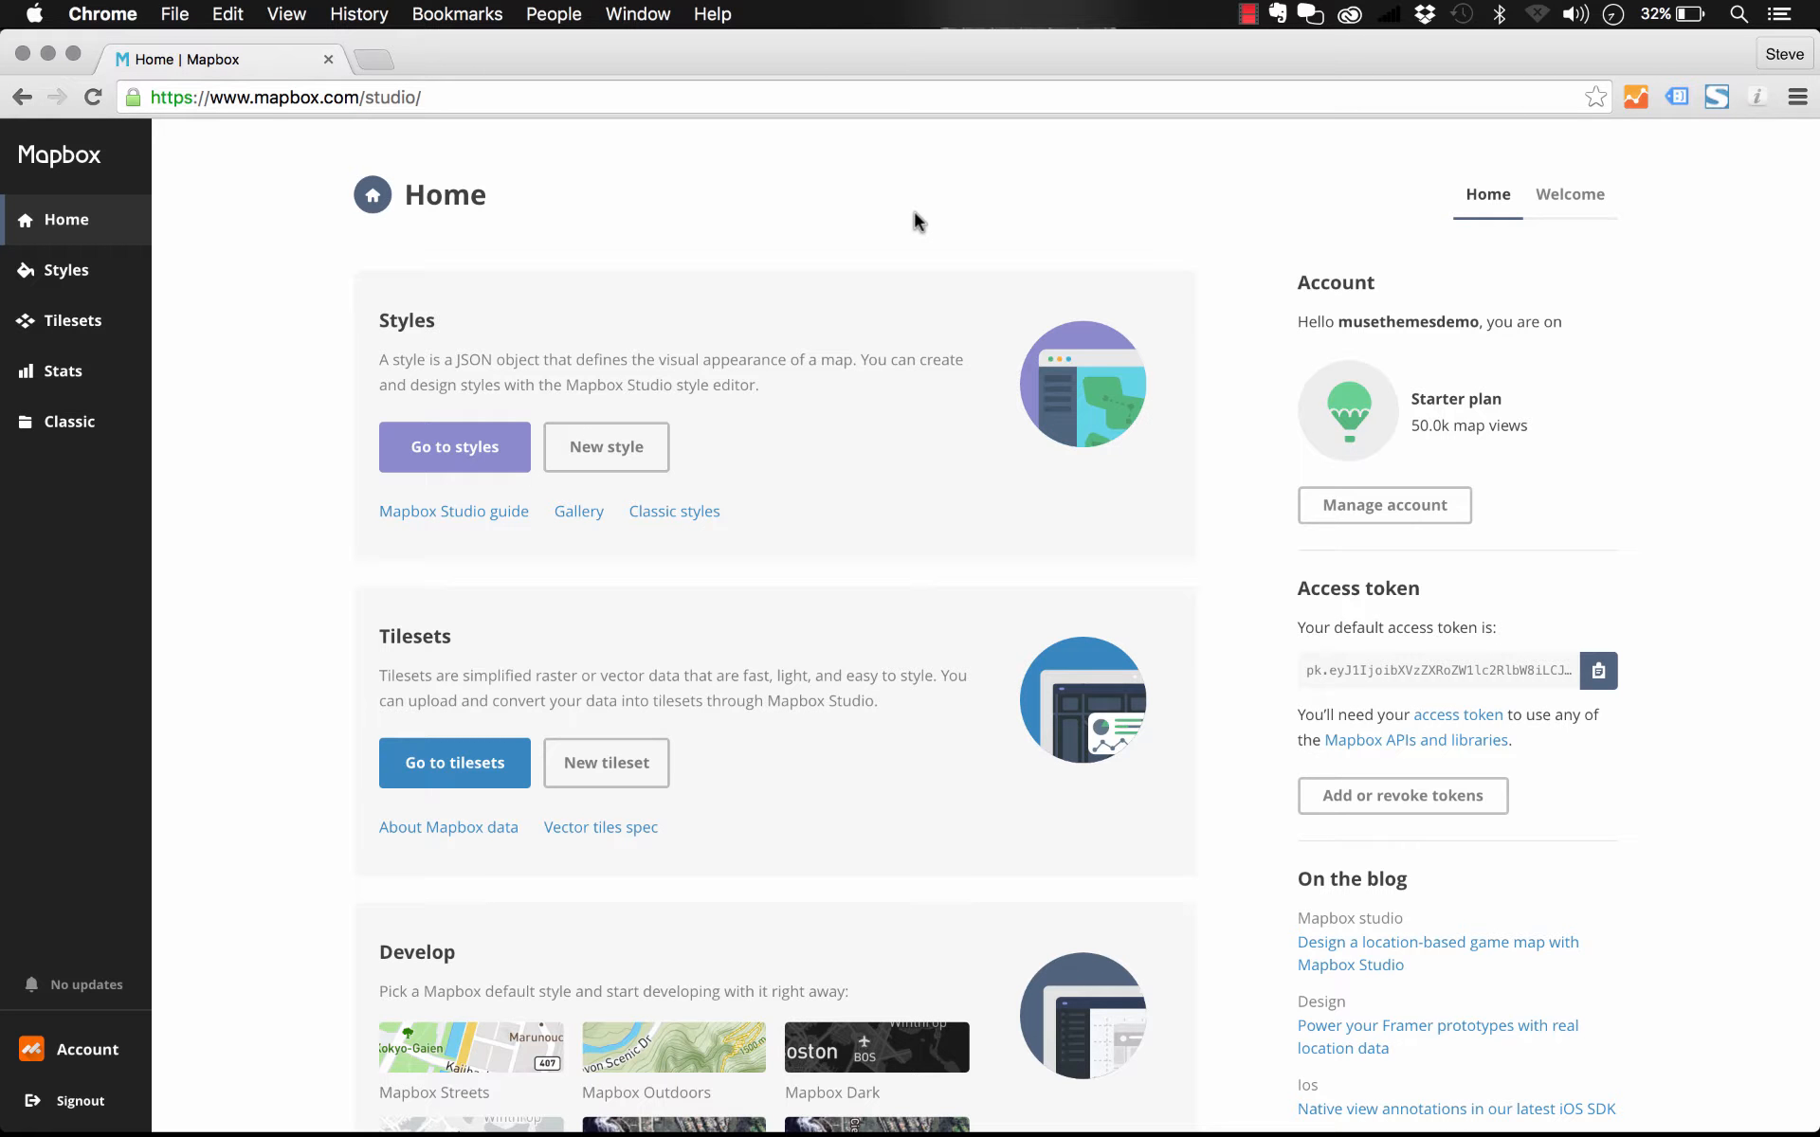
{"action": "left_click", "coordinate": [609, 454]}
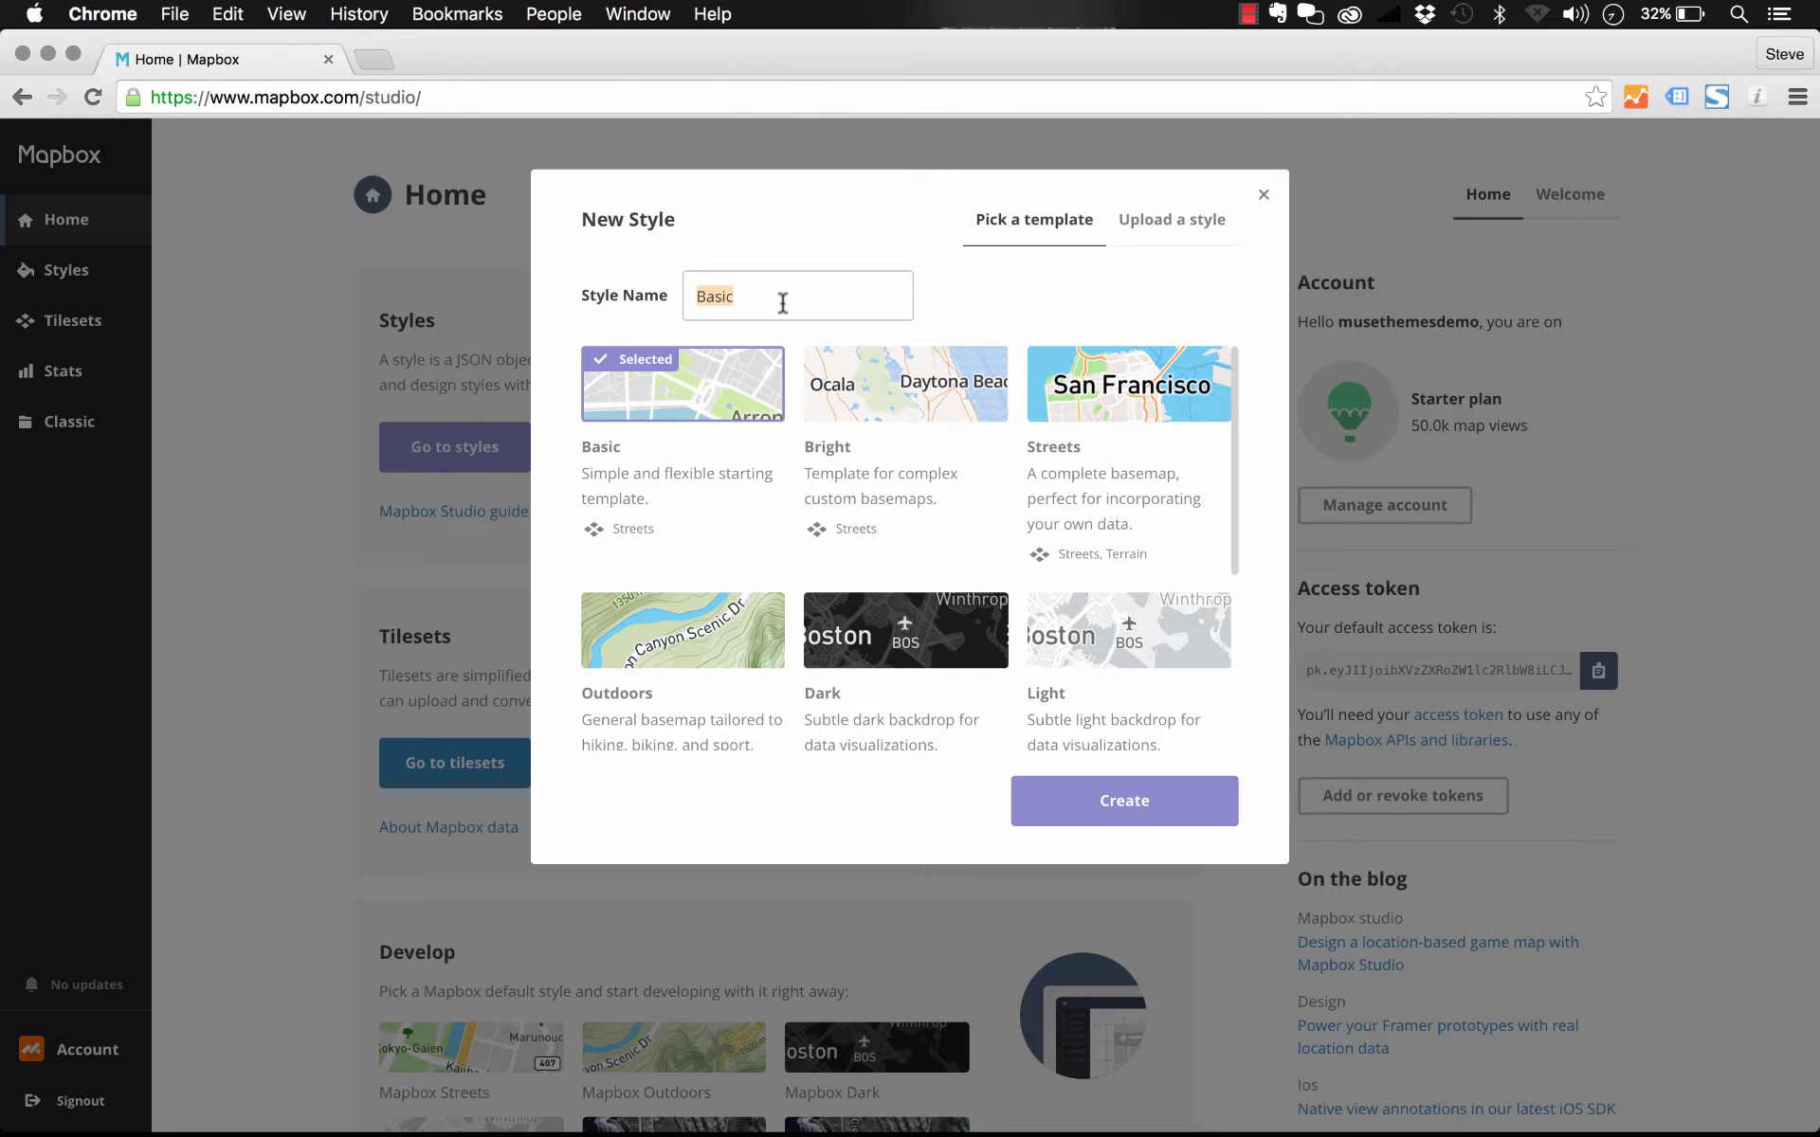
{"action": "type", "text": "Demo"}
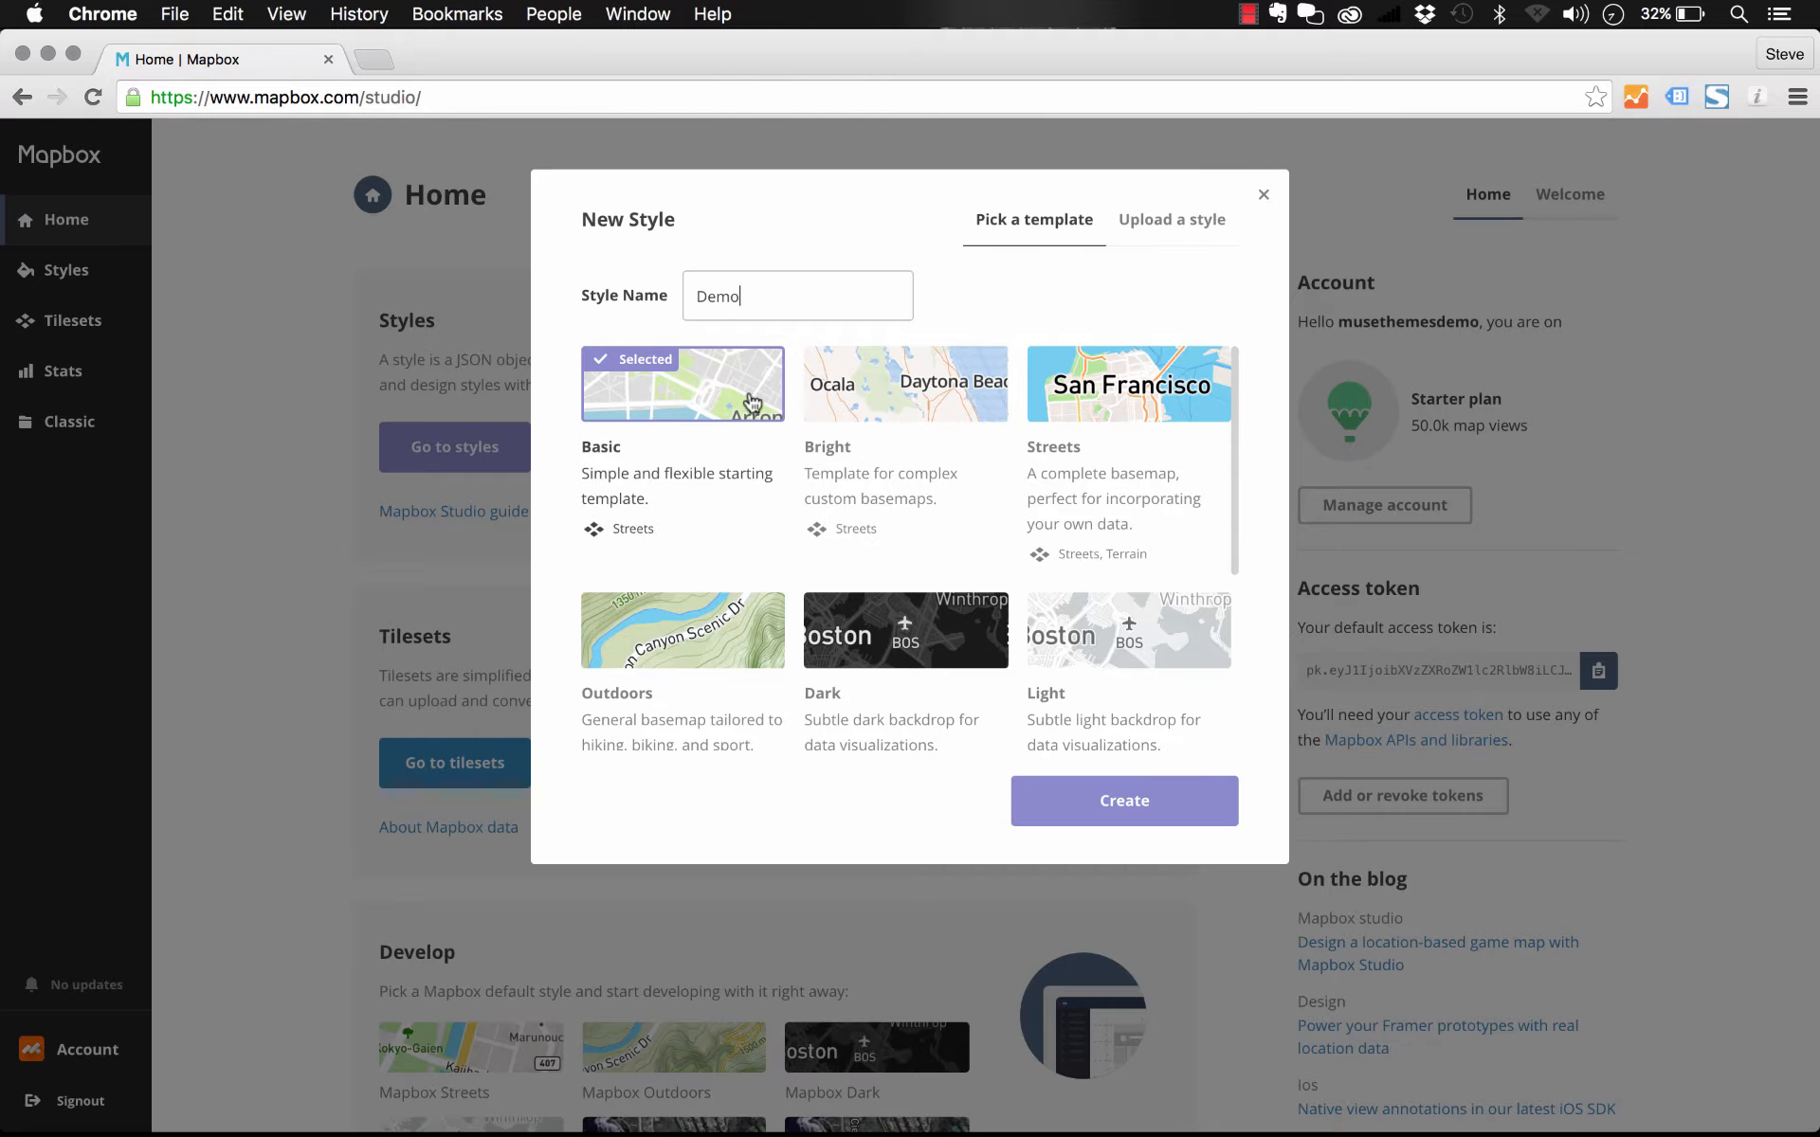
{"action": "scroll", "coordinate": [1069, 618], "scroll_direction": "down", "scroll_amount": 5}
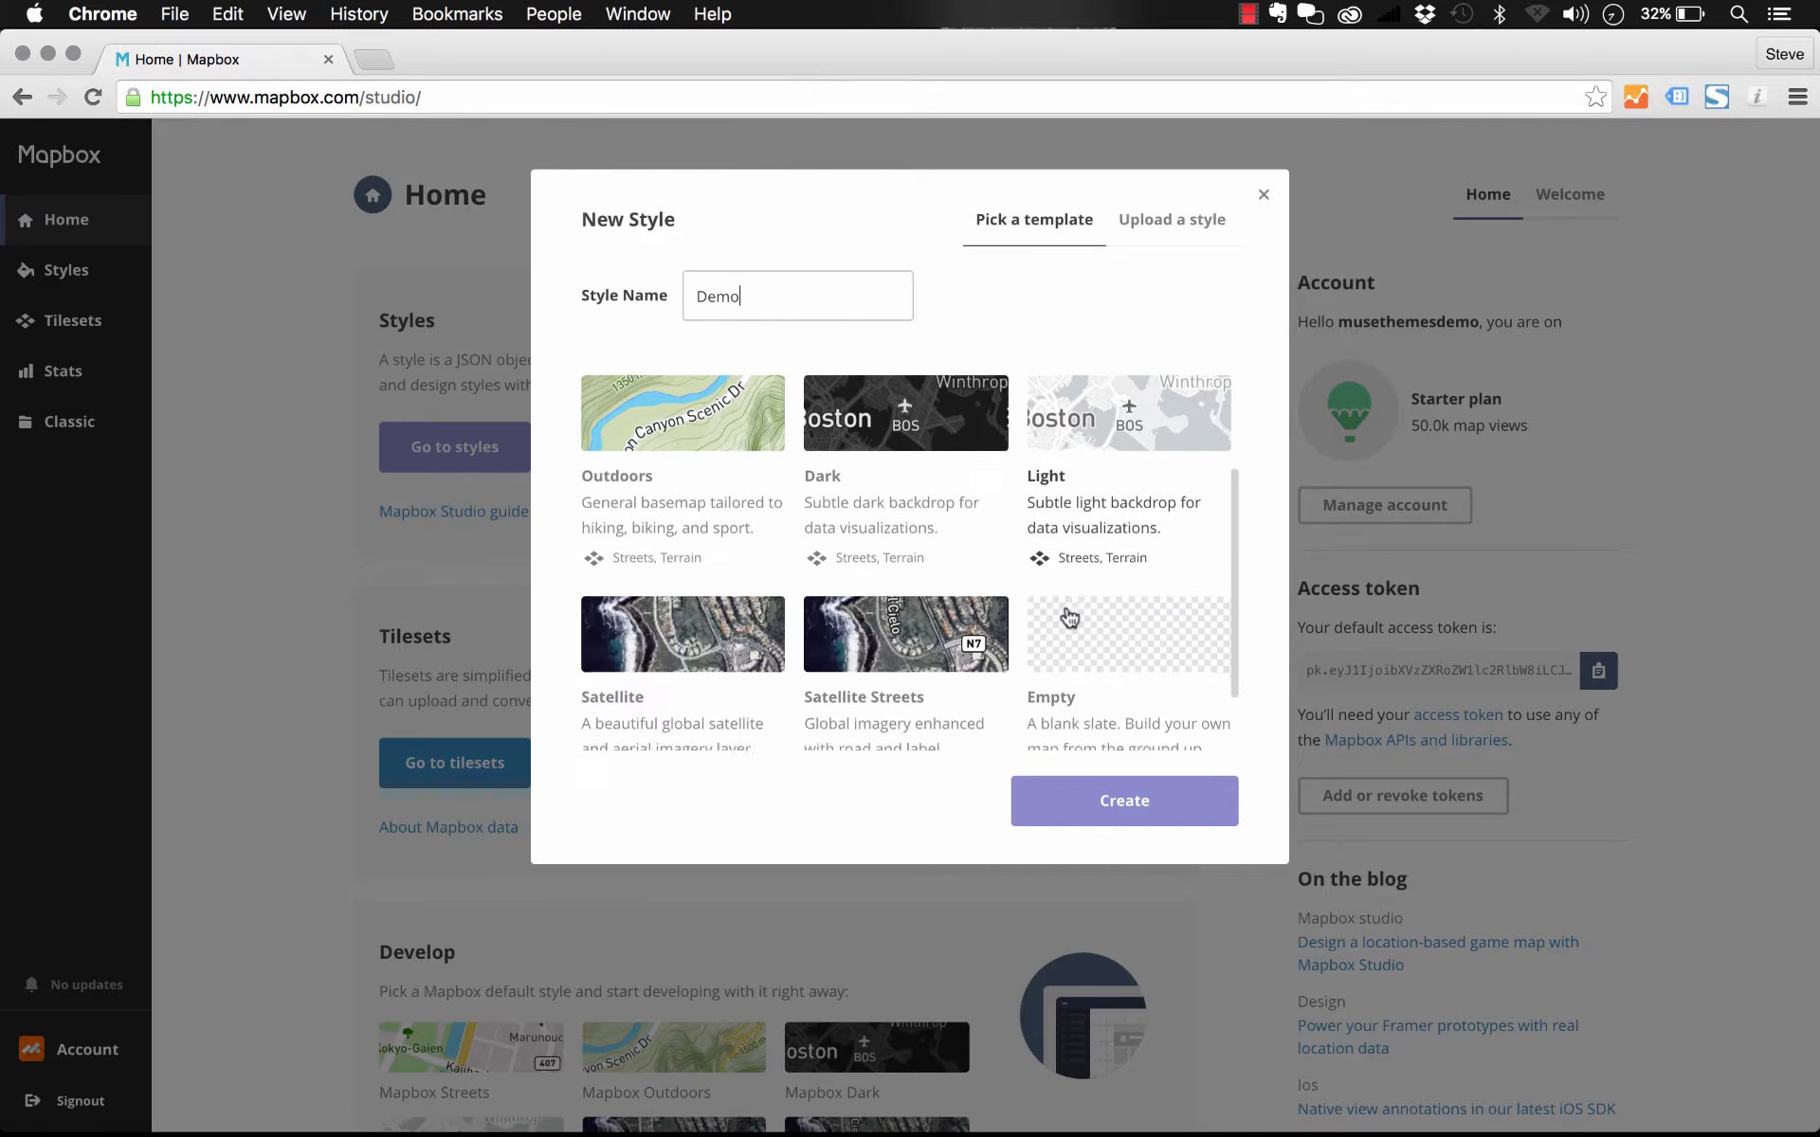
{"action": "scroll", "coordinate": [662, 476], "scroll_direction": "up", "scroll_amount": 5}
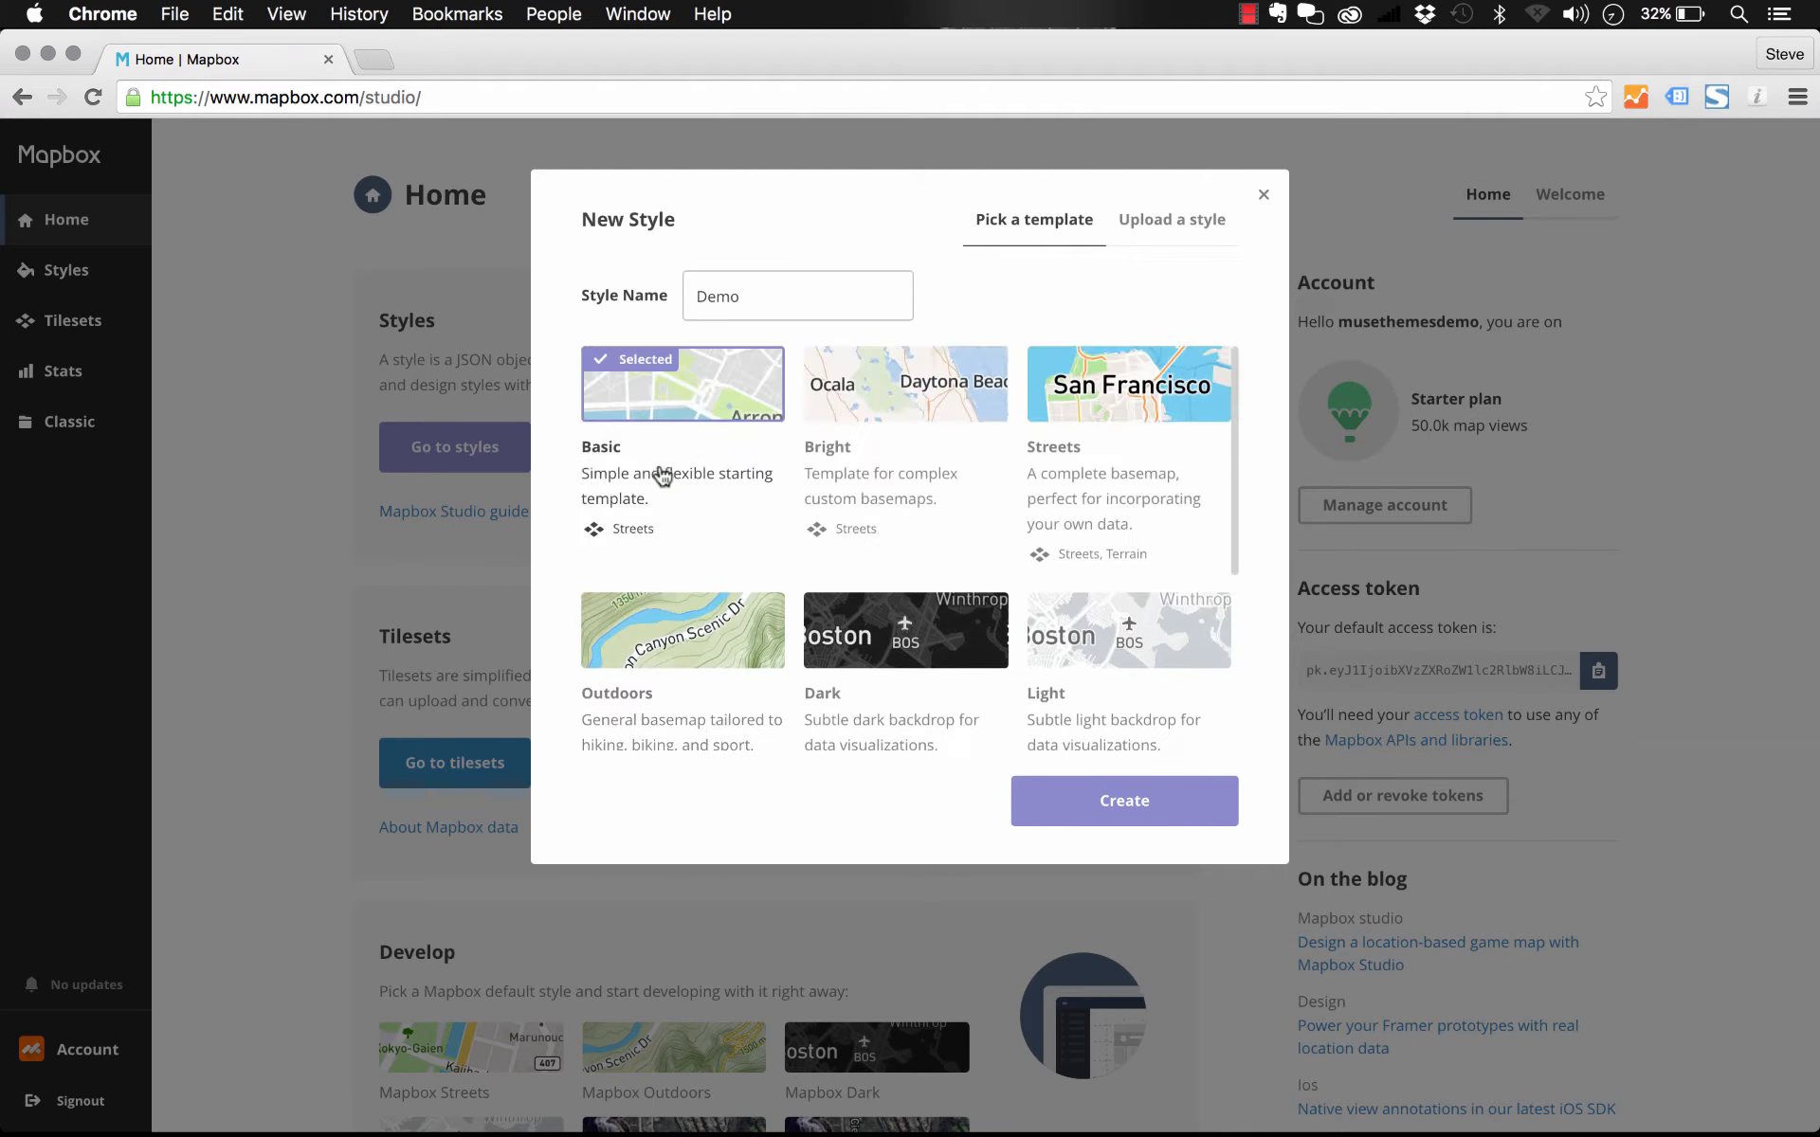
{"action": "scroll", "coordinate": [937, 408], "scroll_direction": "down", "scroll_amount": 5}
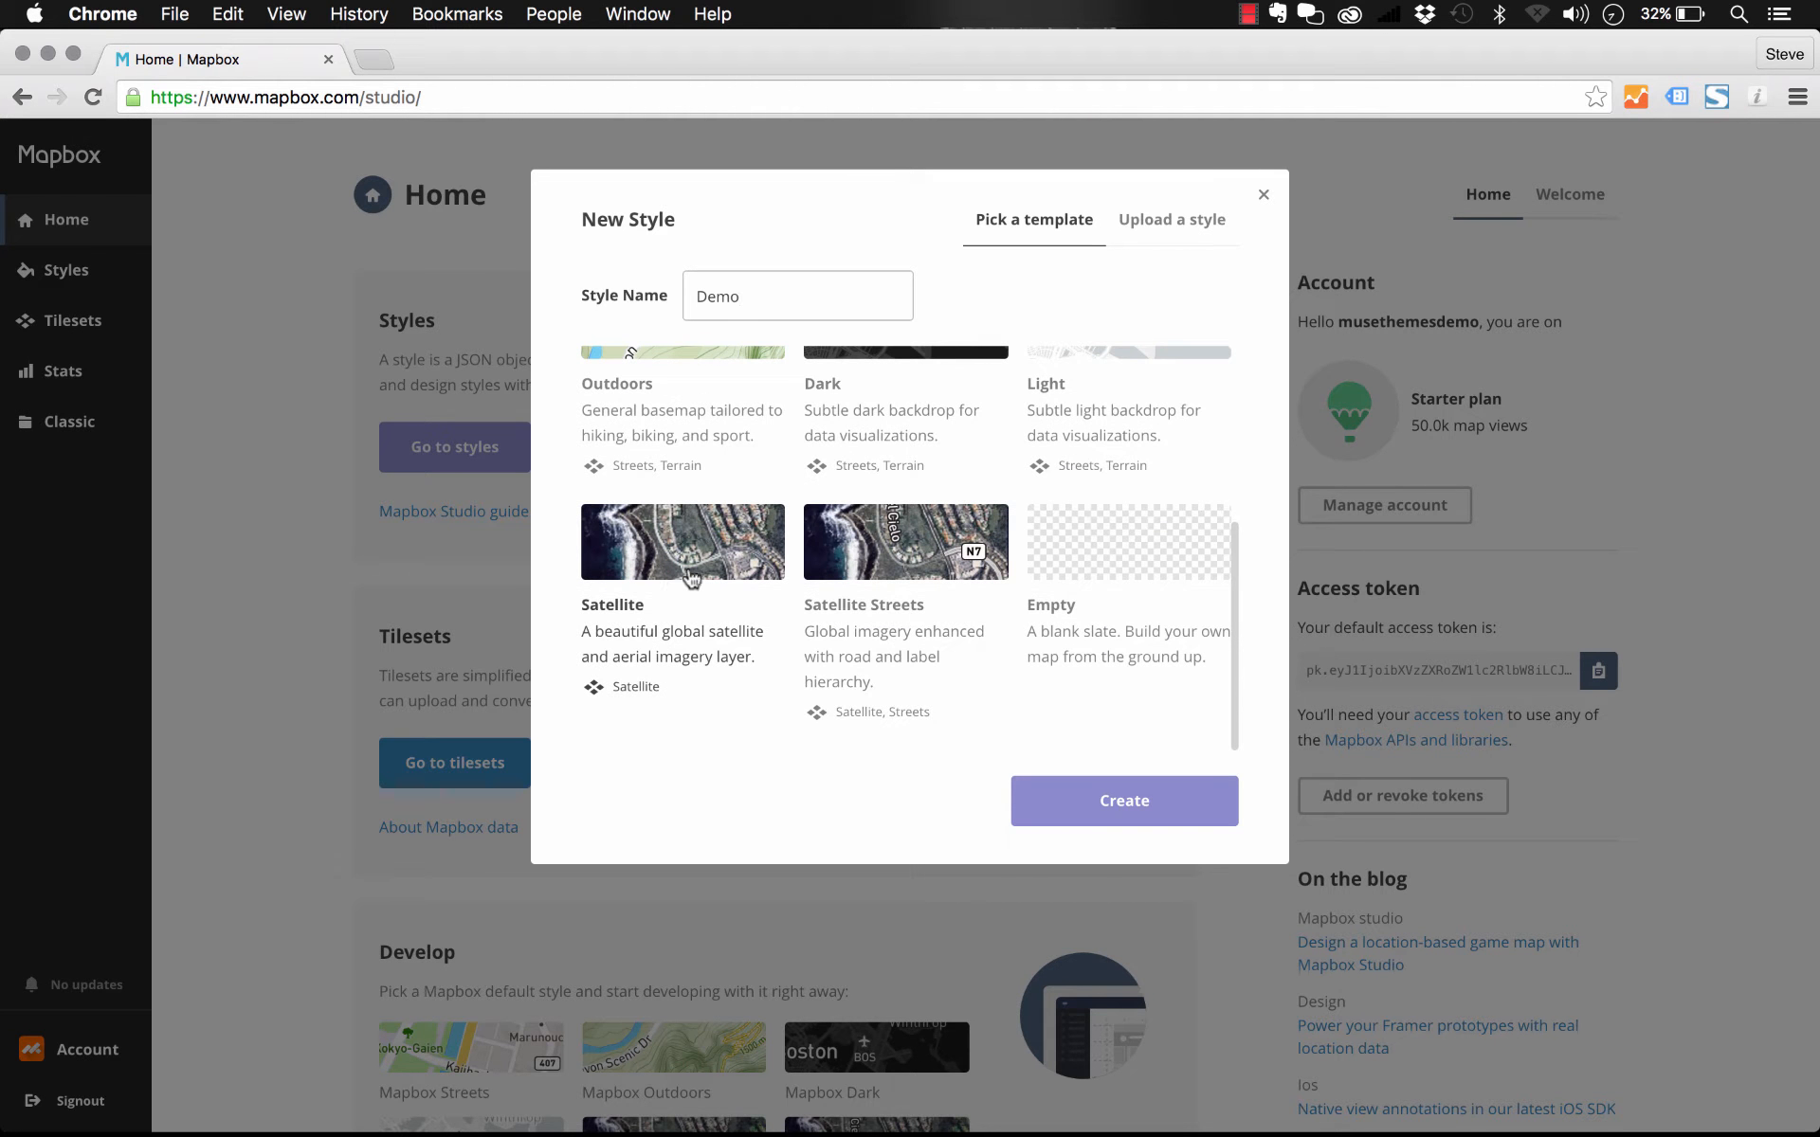
{"action": "scroll", "coordinate": [948, 561], "scroll_direction": "up", "scroll_amount": 5}
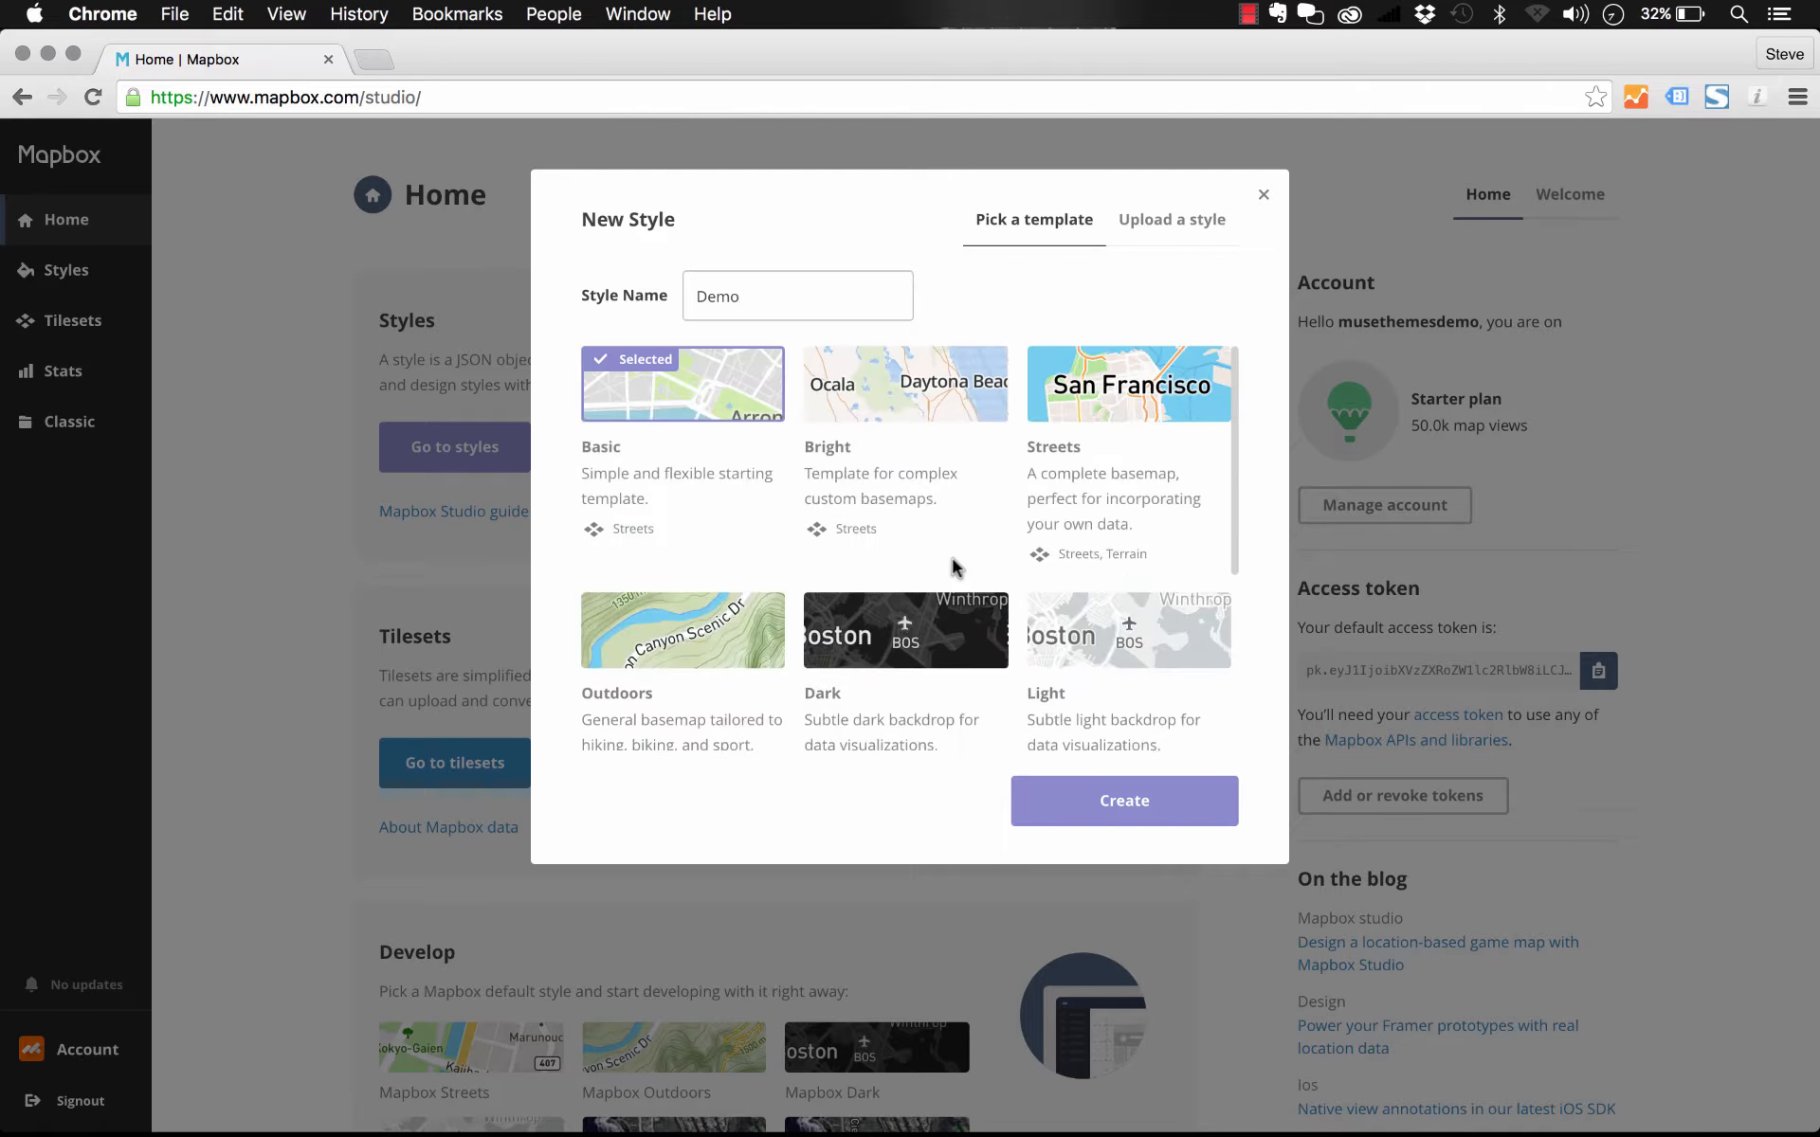
{"action": "left_click", "coordinate": [880, 640]}
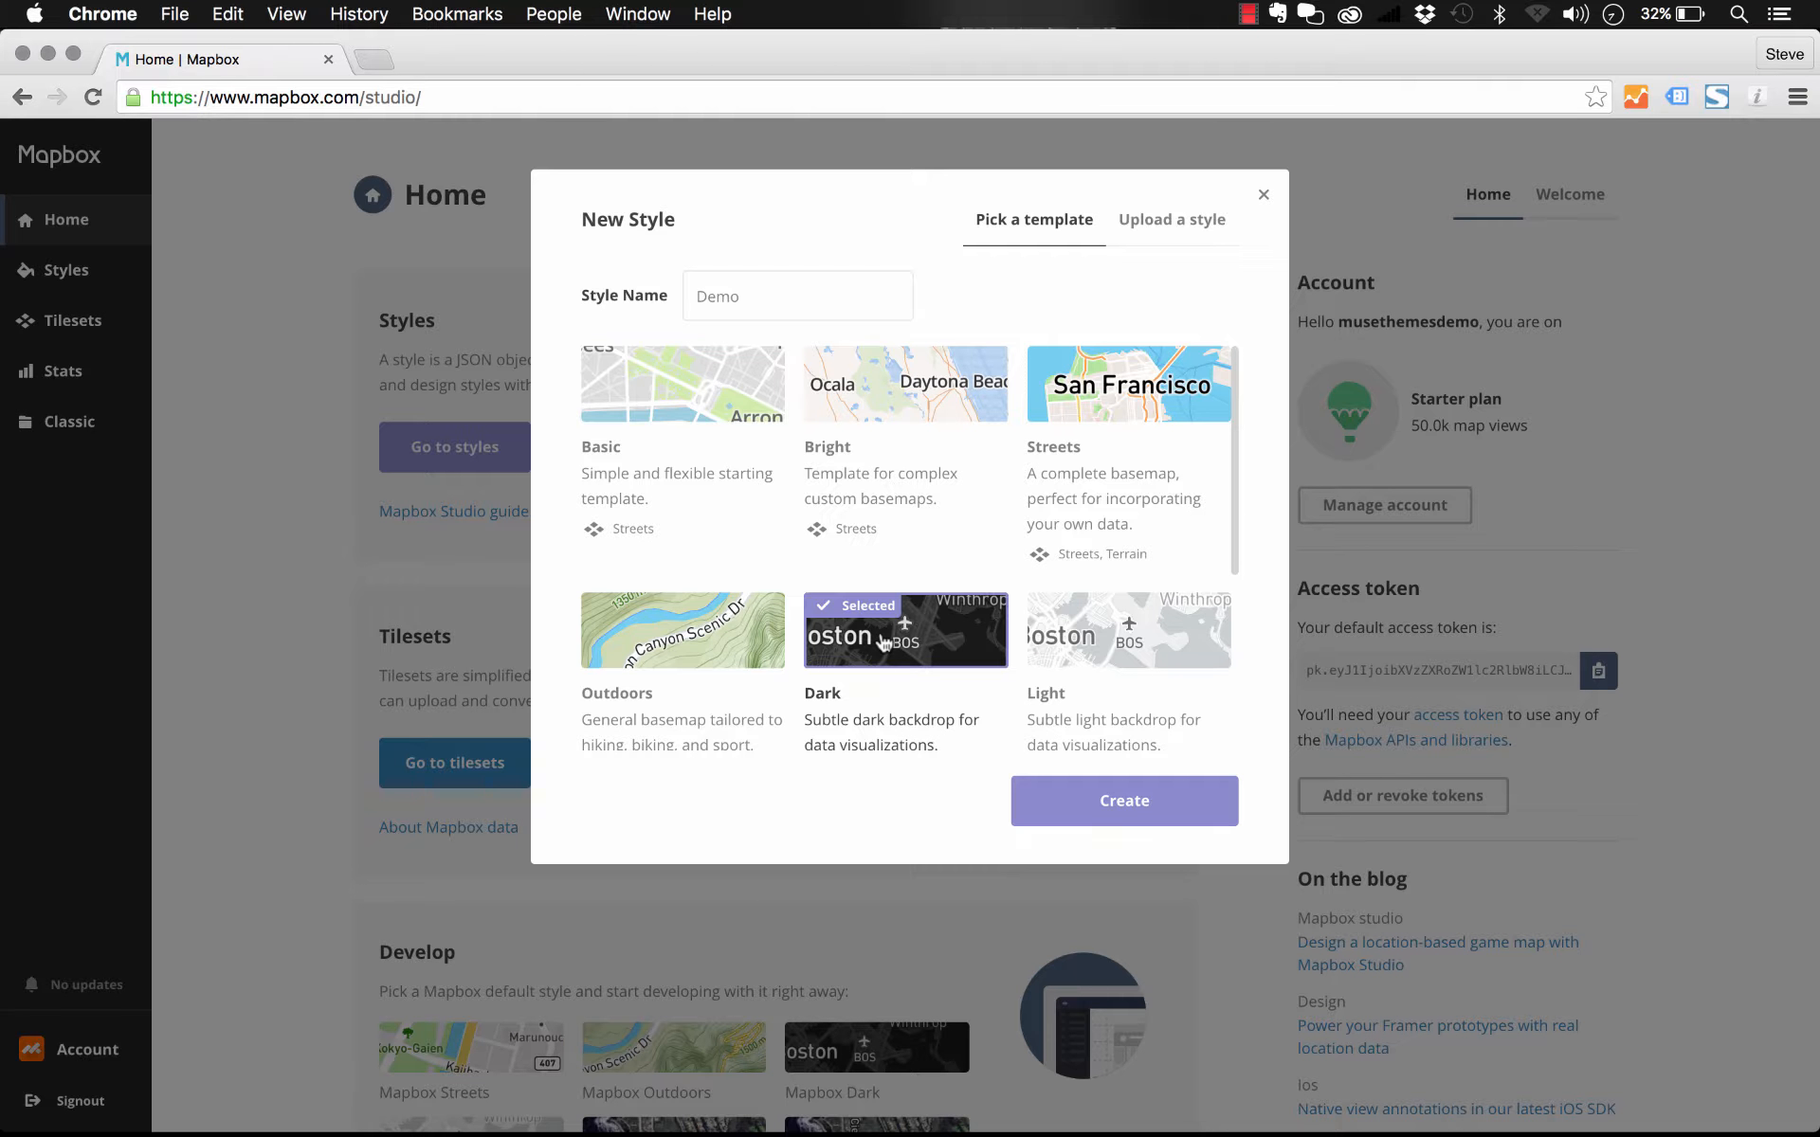
{"action": "left_click", "coordinate": [1126, 802]}
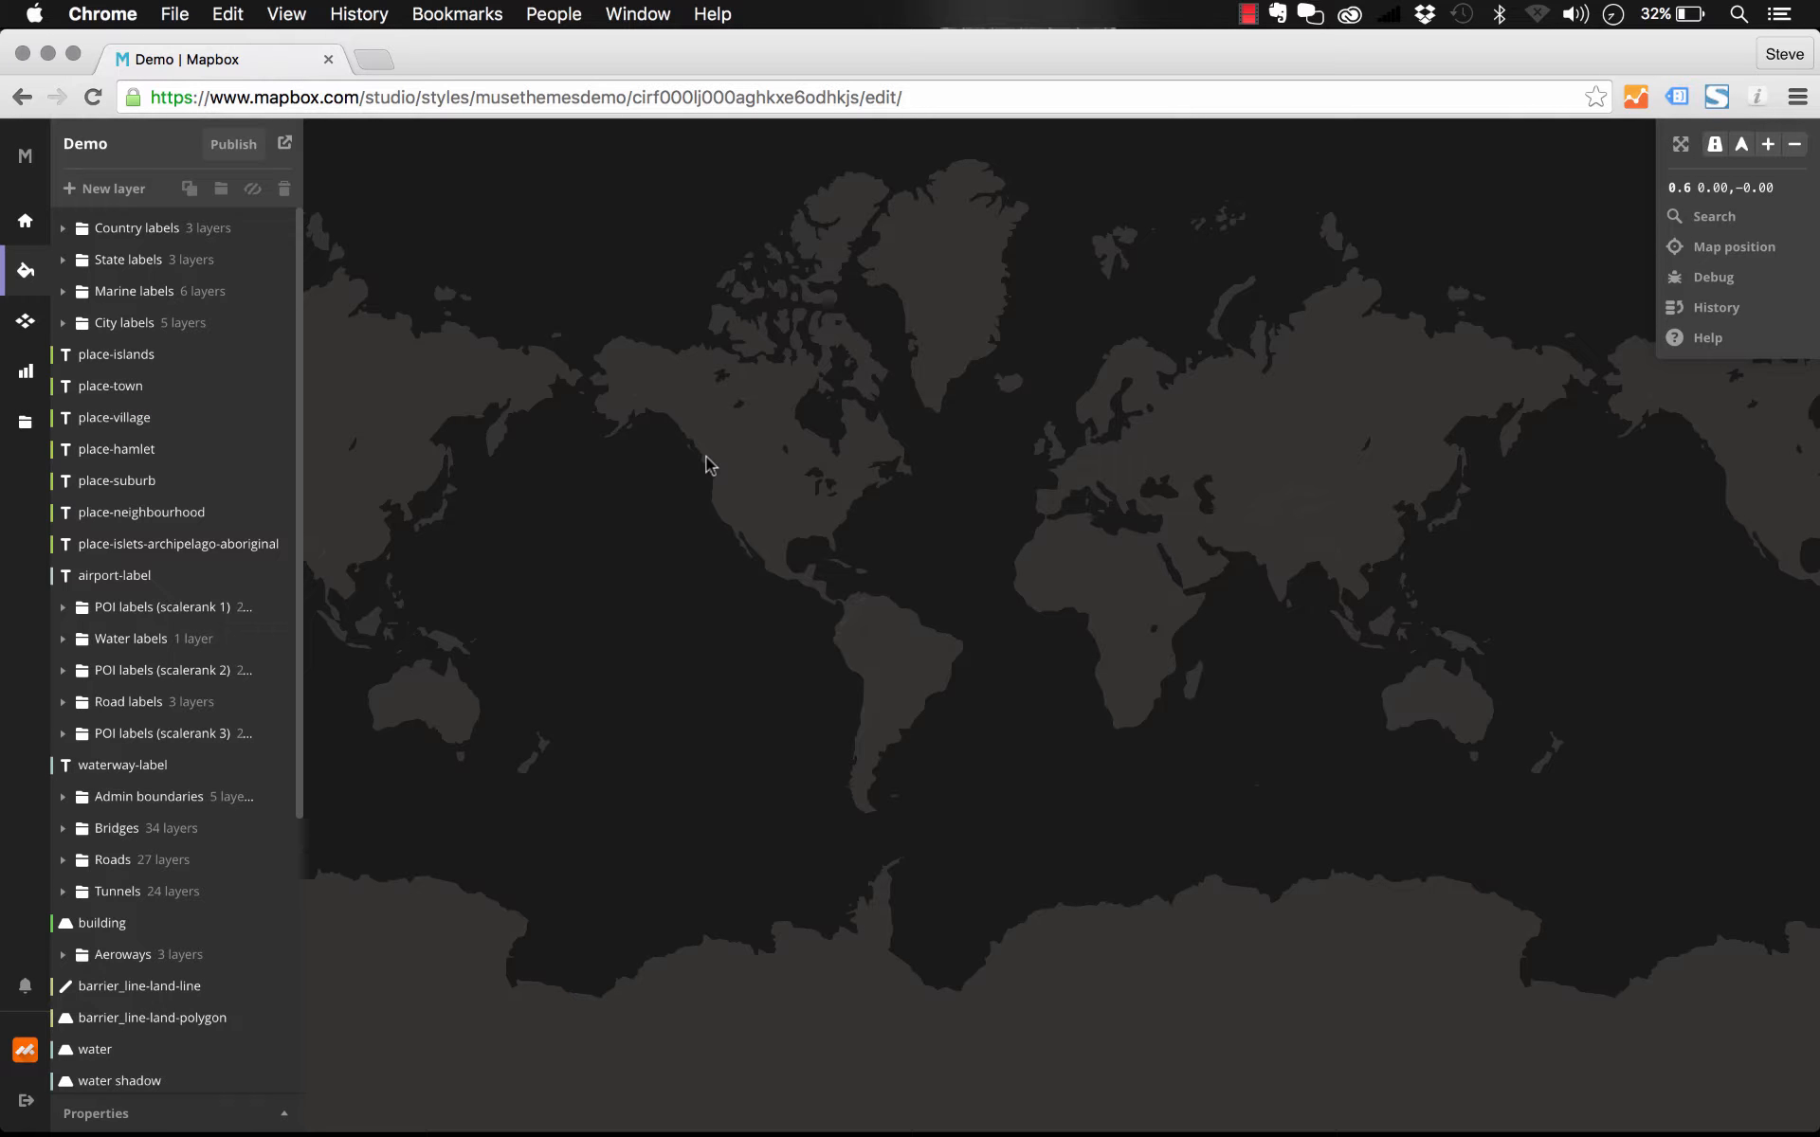
Bring San Francisco into view on the Demo style's map at a zoom level of about 12.2.
{"action": "scroll", "coordinate": [707, 457], "scroll_direction": "up", "scroll_amount": 10}
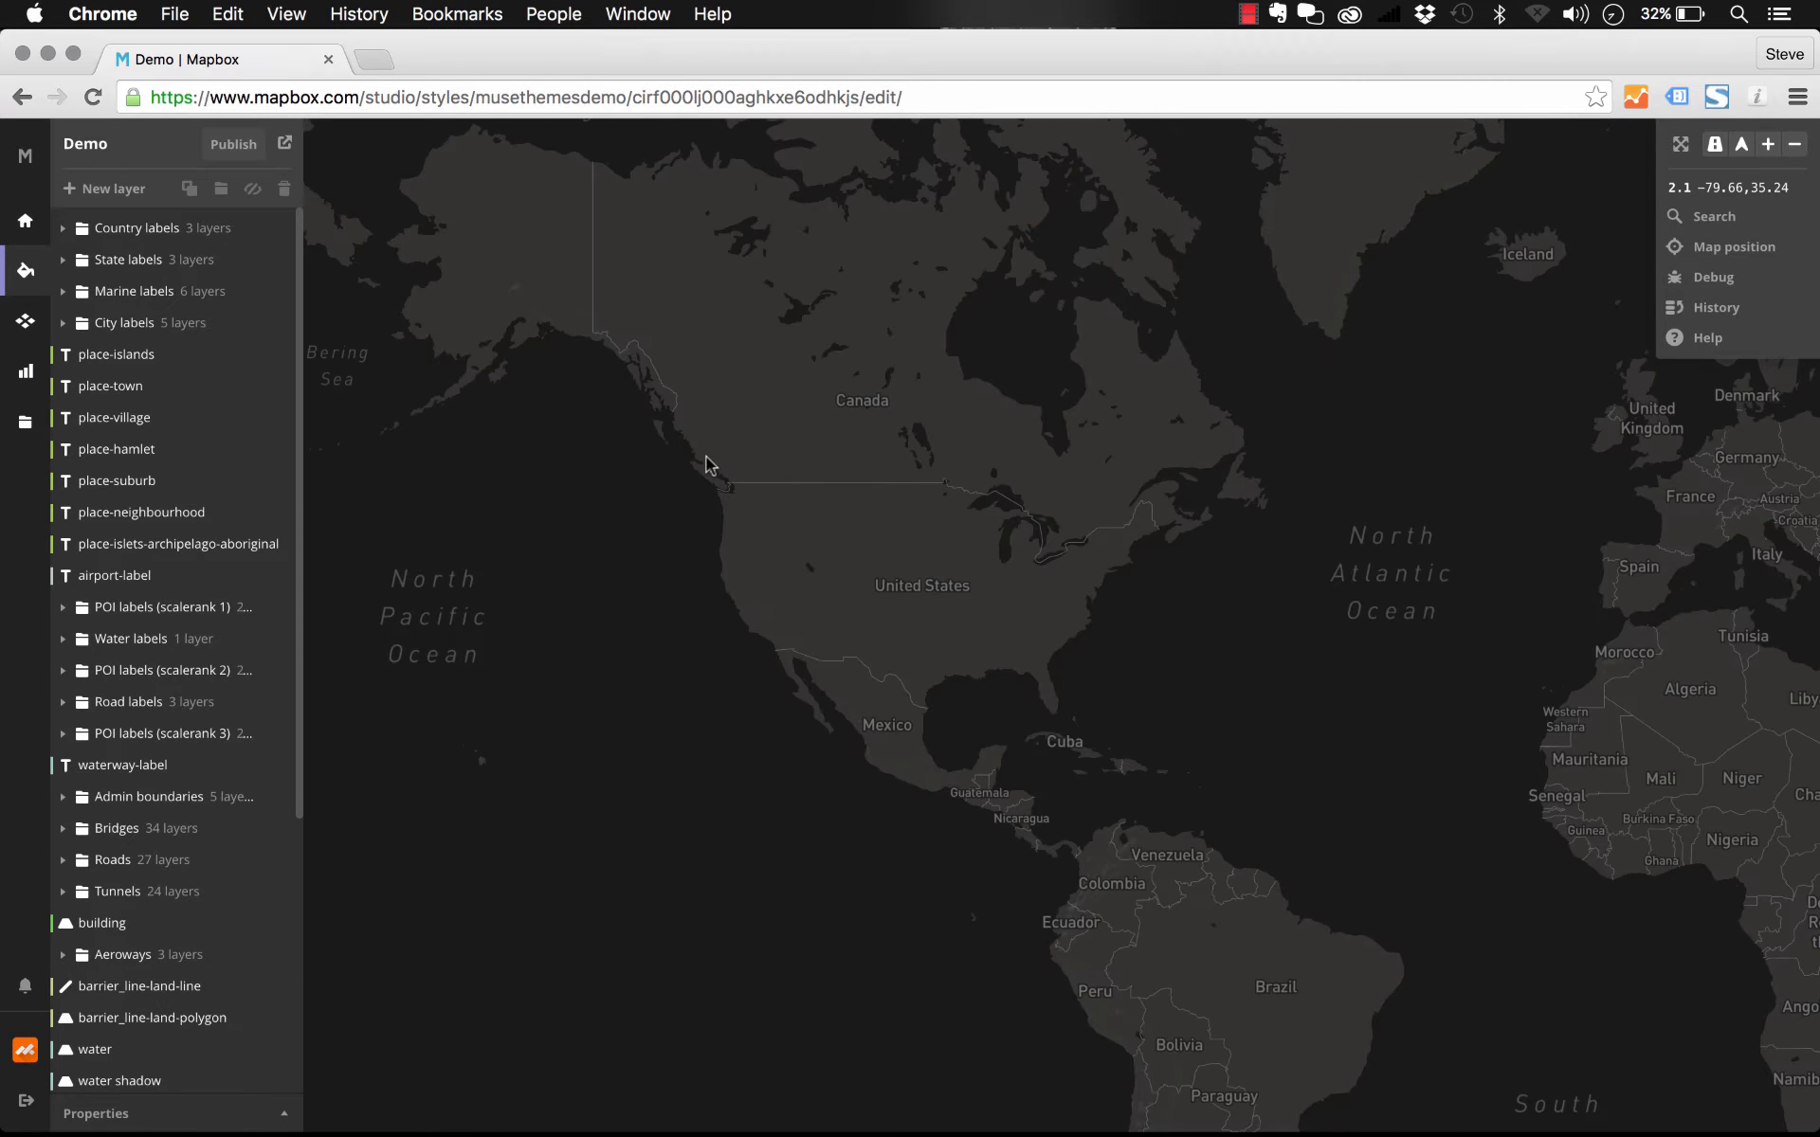
{"action": "scroll", "coordinate": [864, 695], "scroll_direction": "up", "scroll_amount": 4}
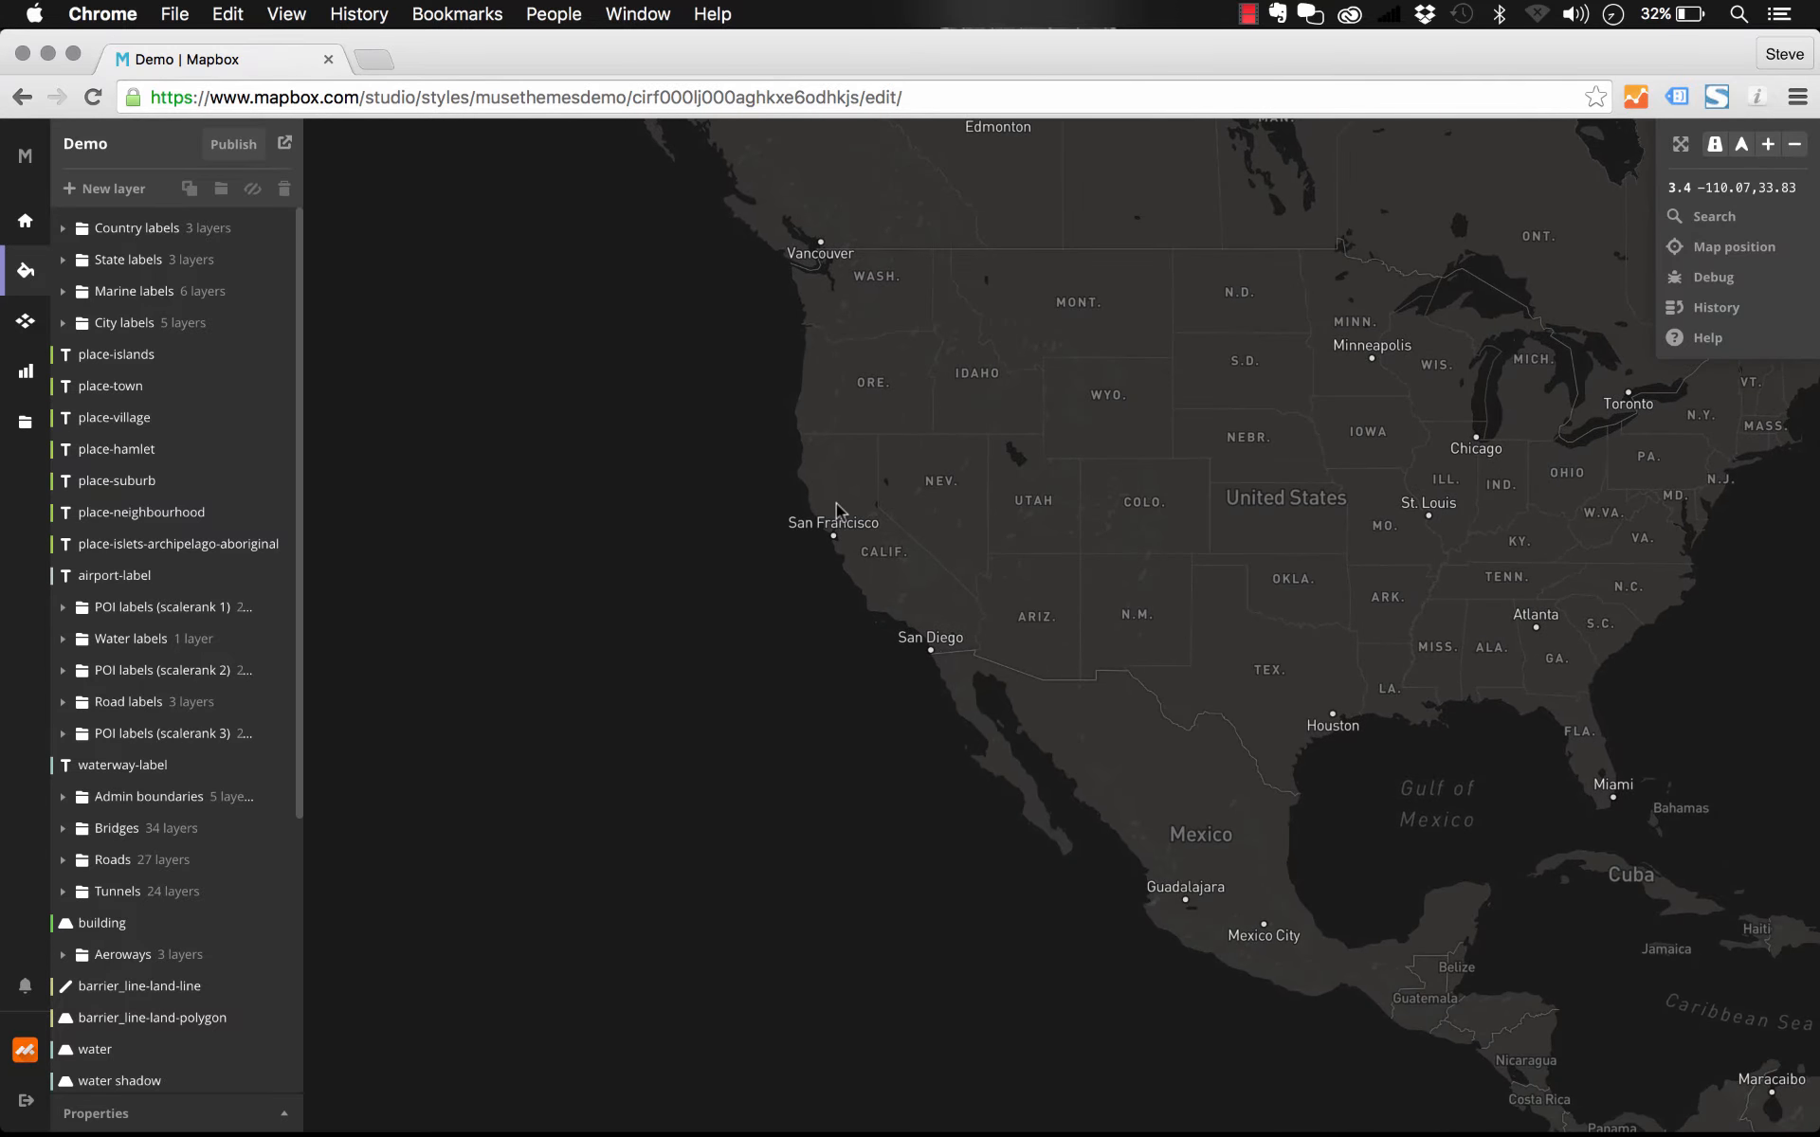
{"action": "scroll", "coordinate": [840, 512], "scroll_direction": "up", "scroll_amount": 8}
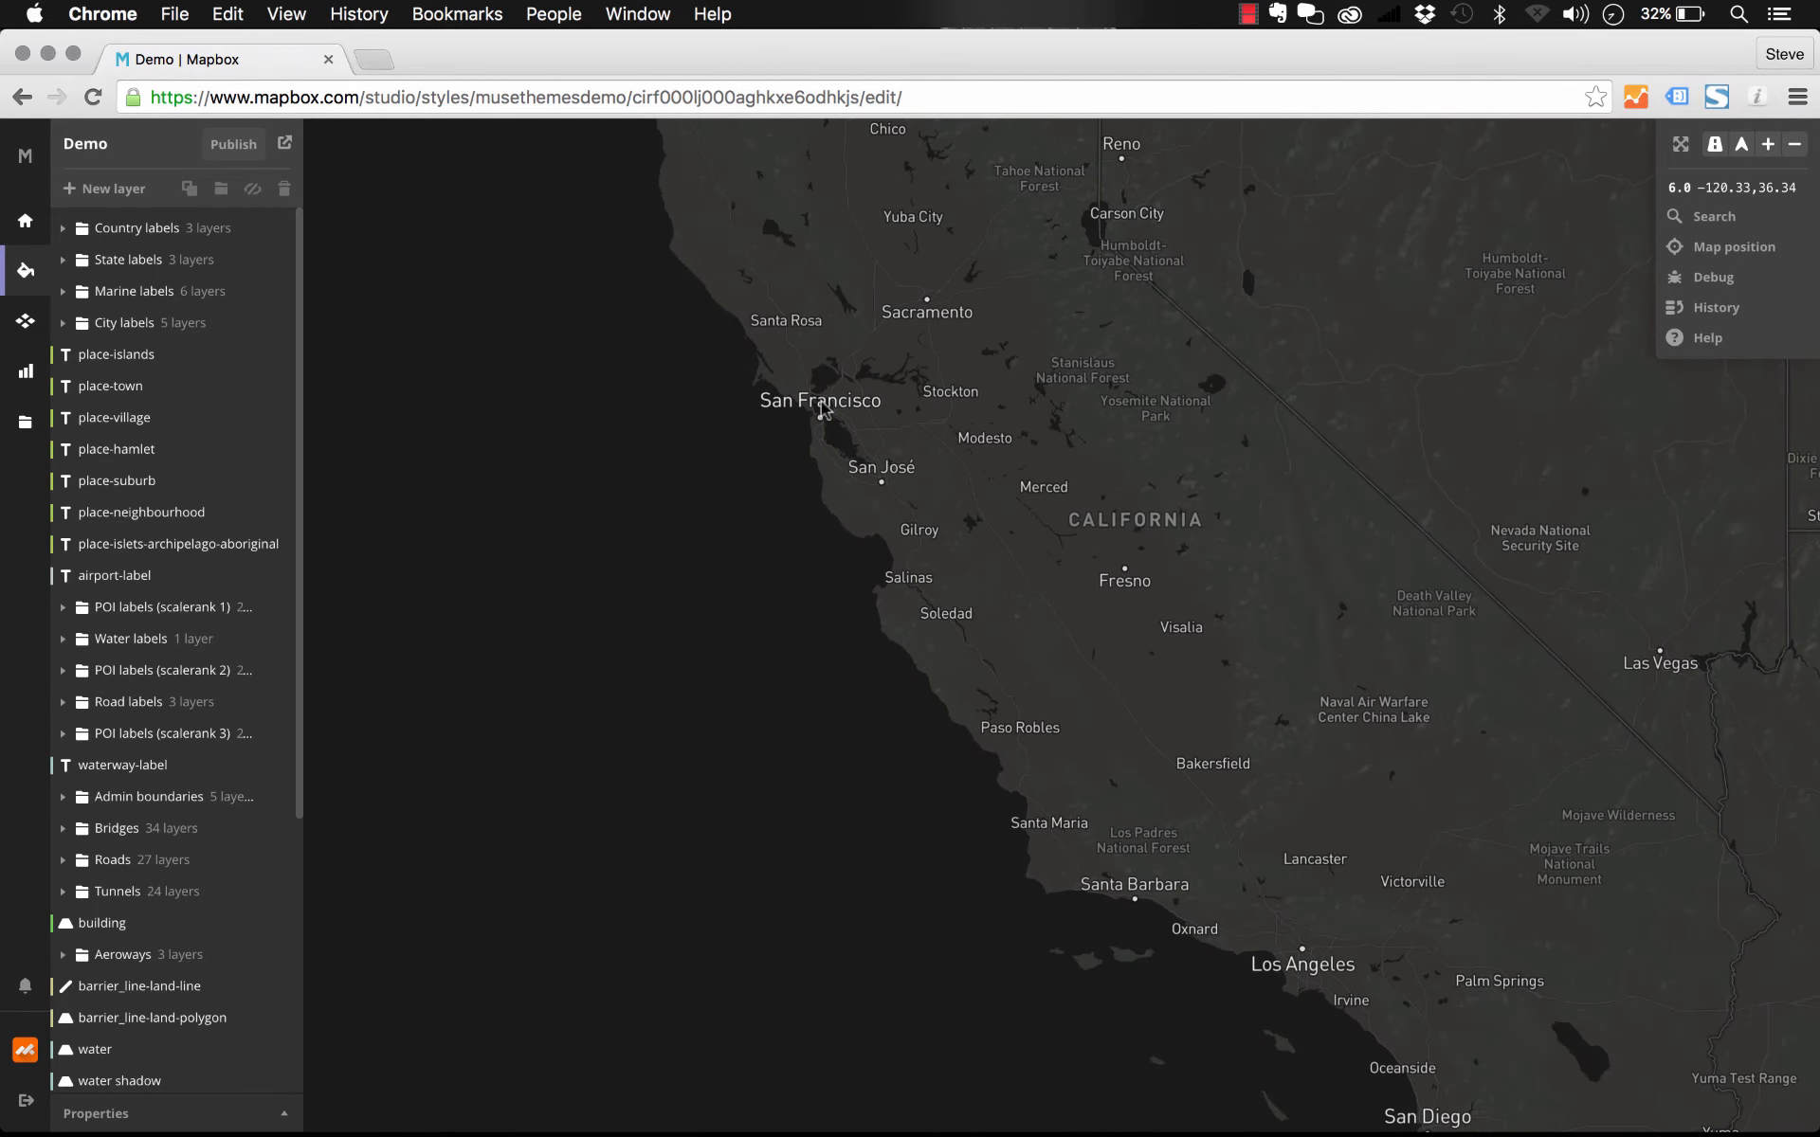
{"action": "scroll", "coordinate": [806, 412], "scroll_direction": "up", "scroll_amount": 9}
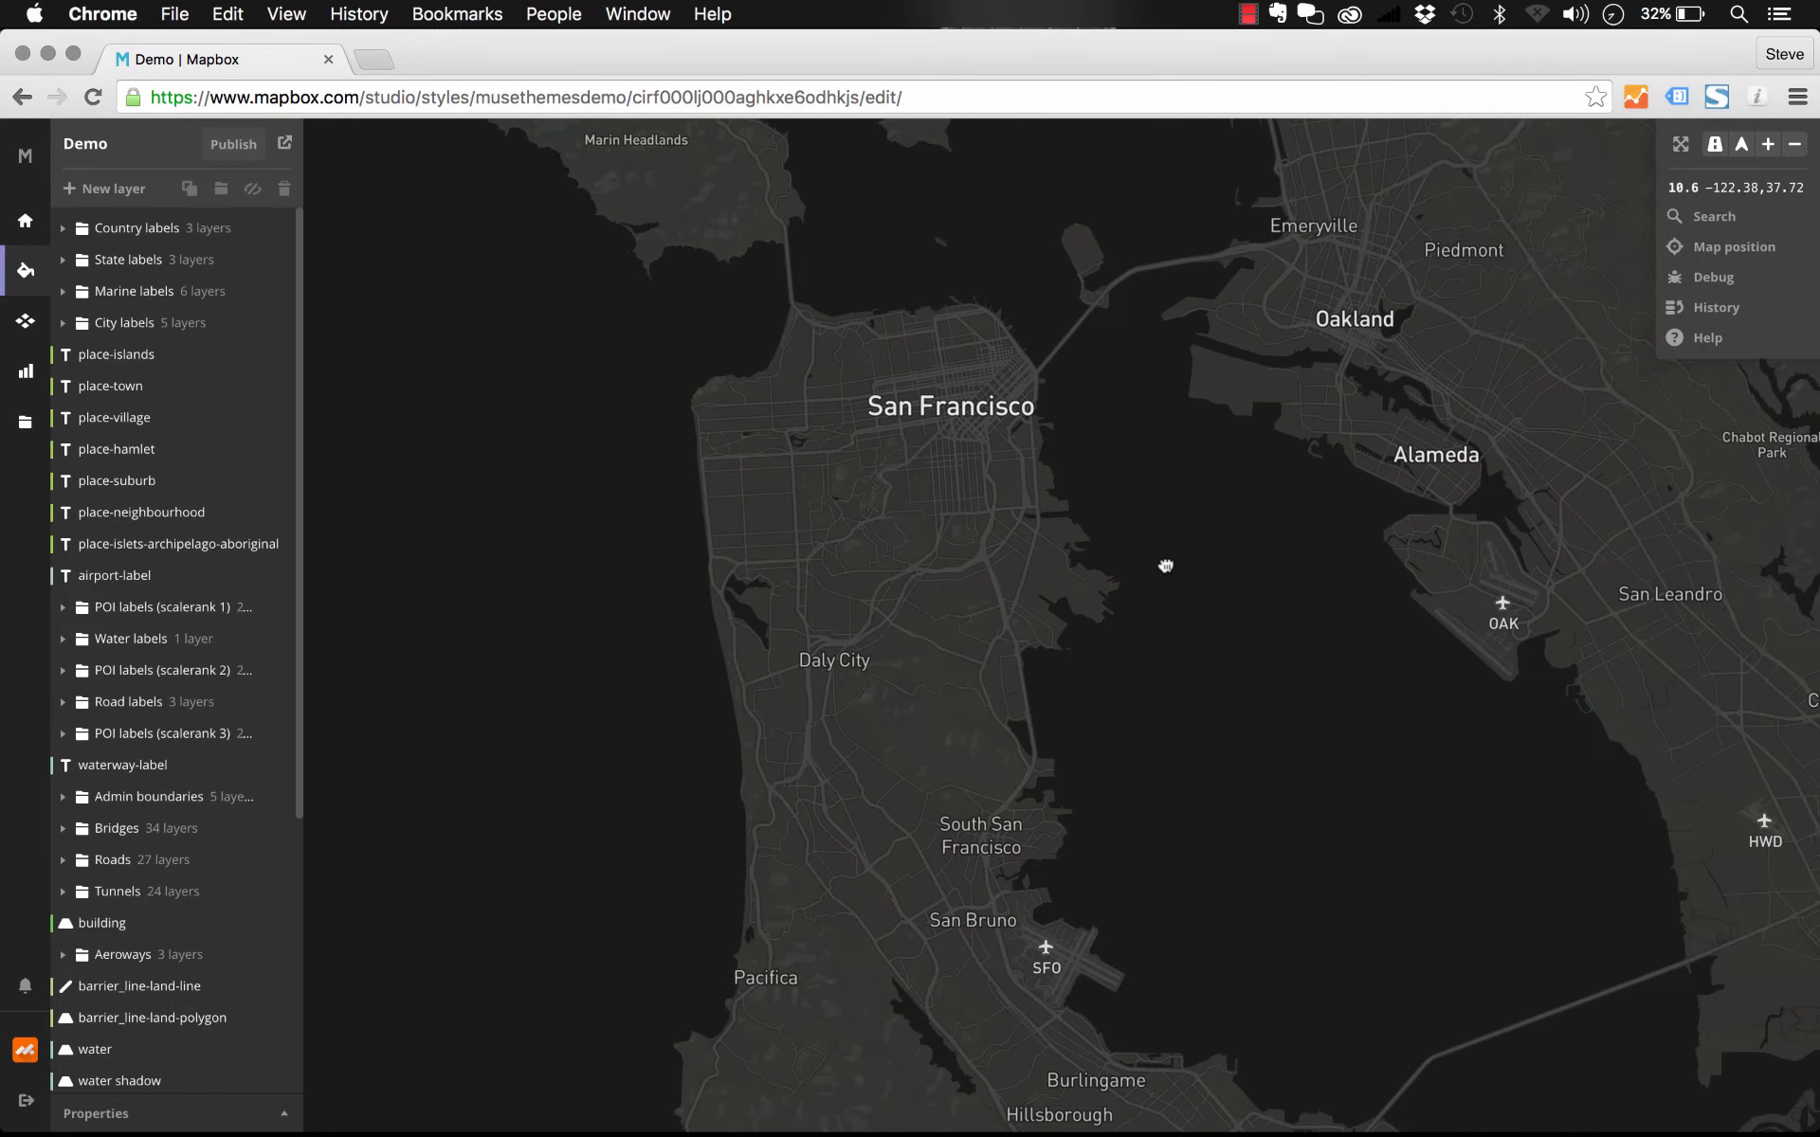
{"action": "scroll", "coordinate": [810, 395], "scroll_direction": "up", "scroll_amount": 5}
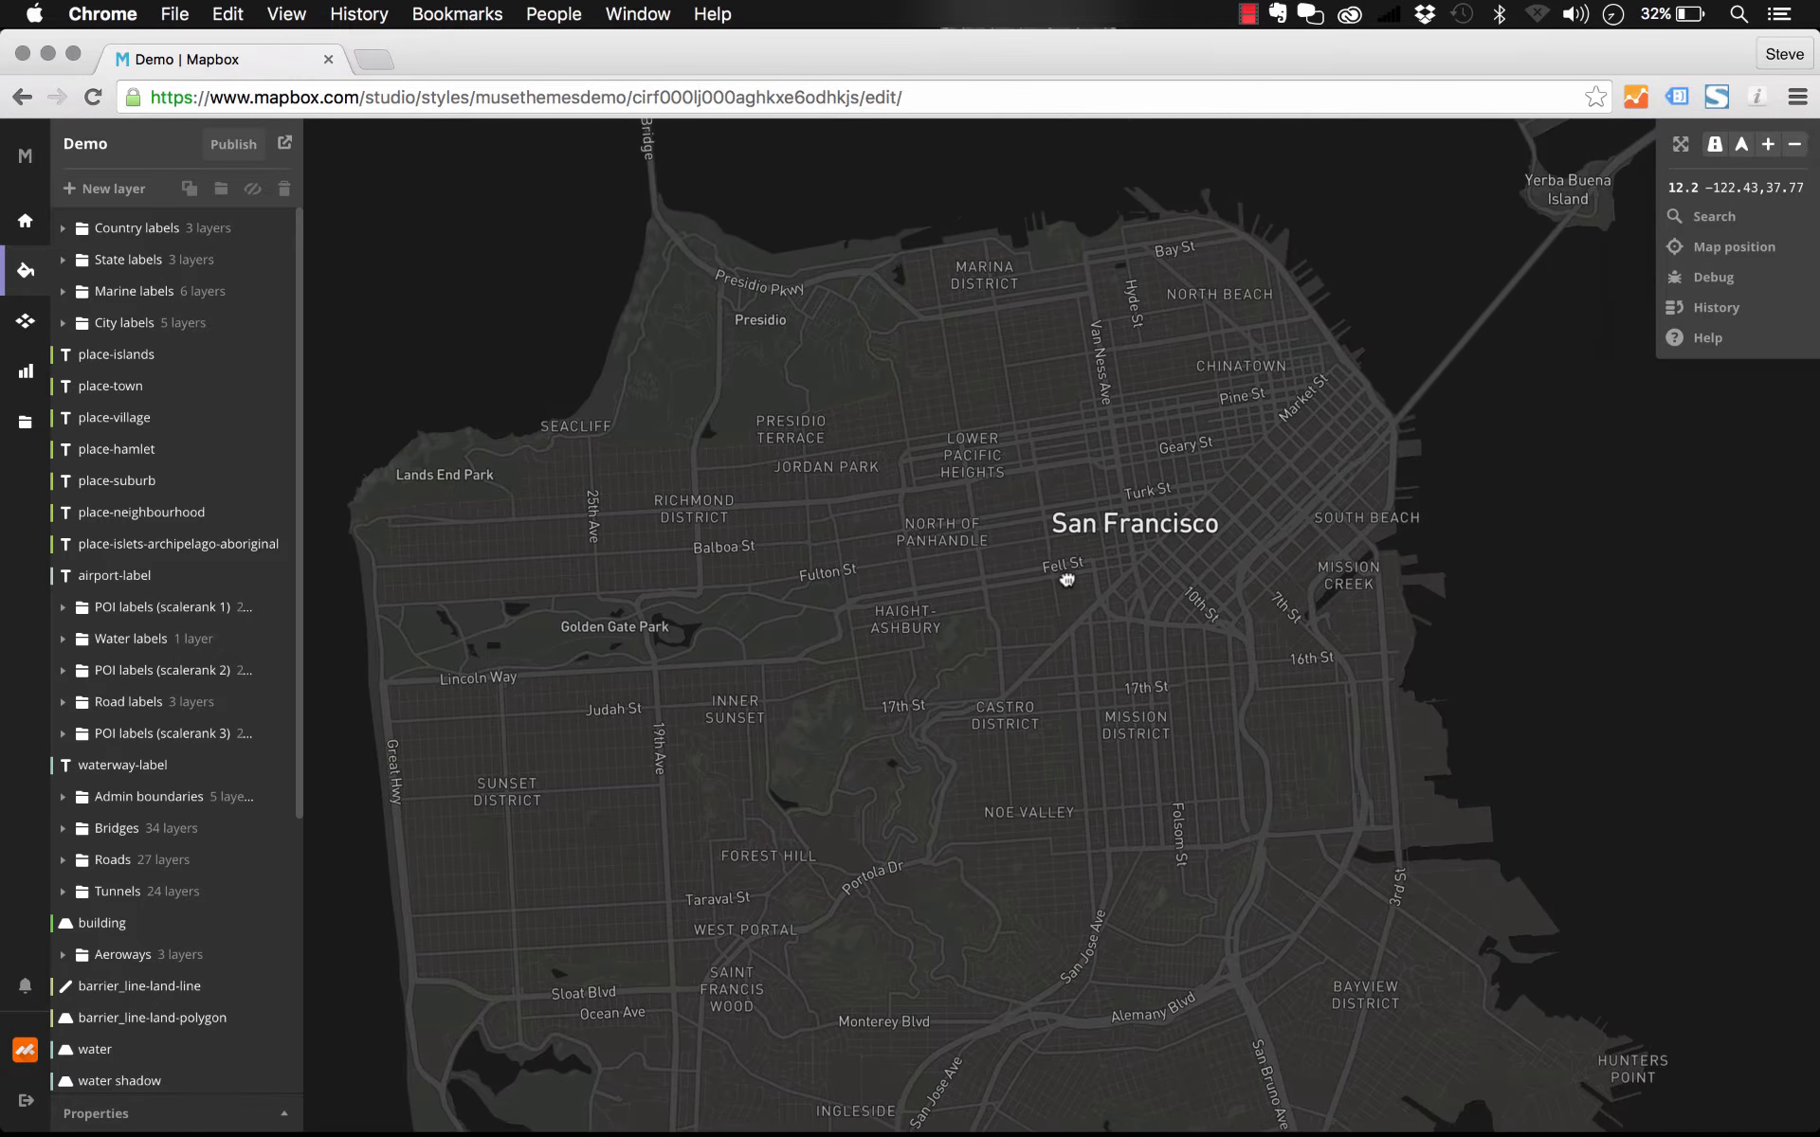
{"action": "left_click_drag", "start_coordinate": [1033, 576], "coordinate": [1050, 590]}
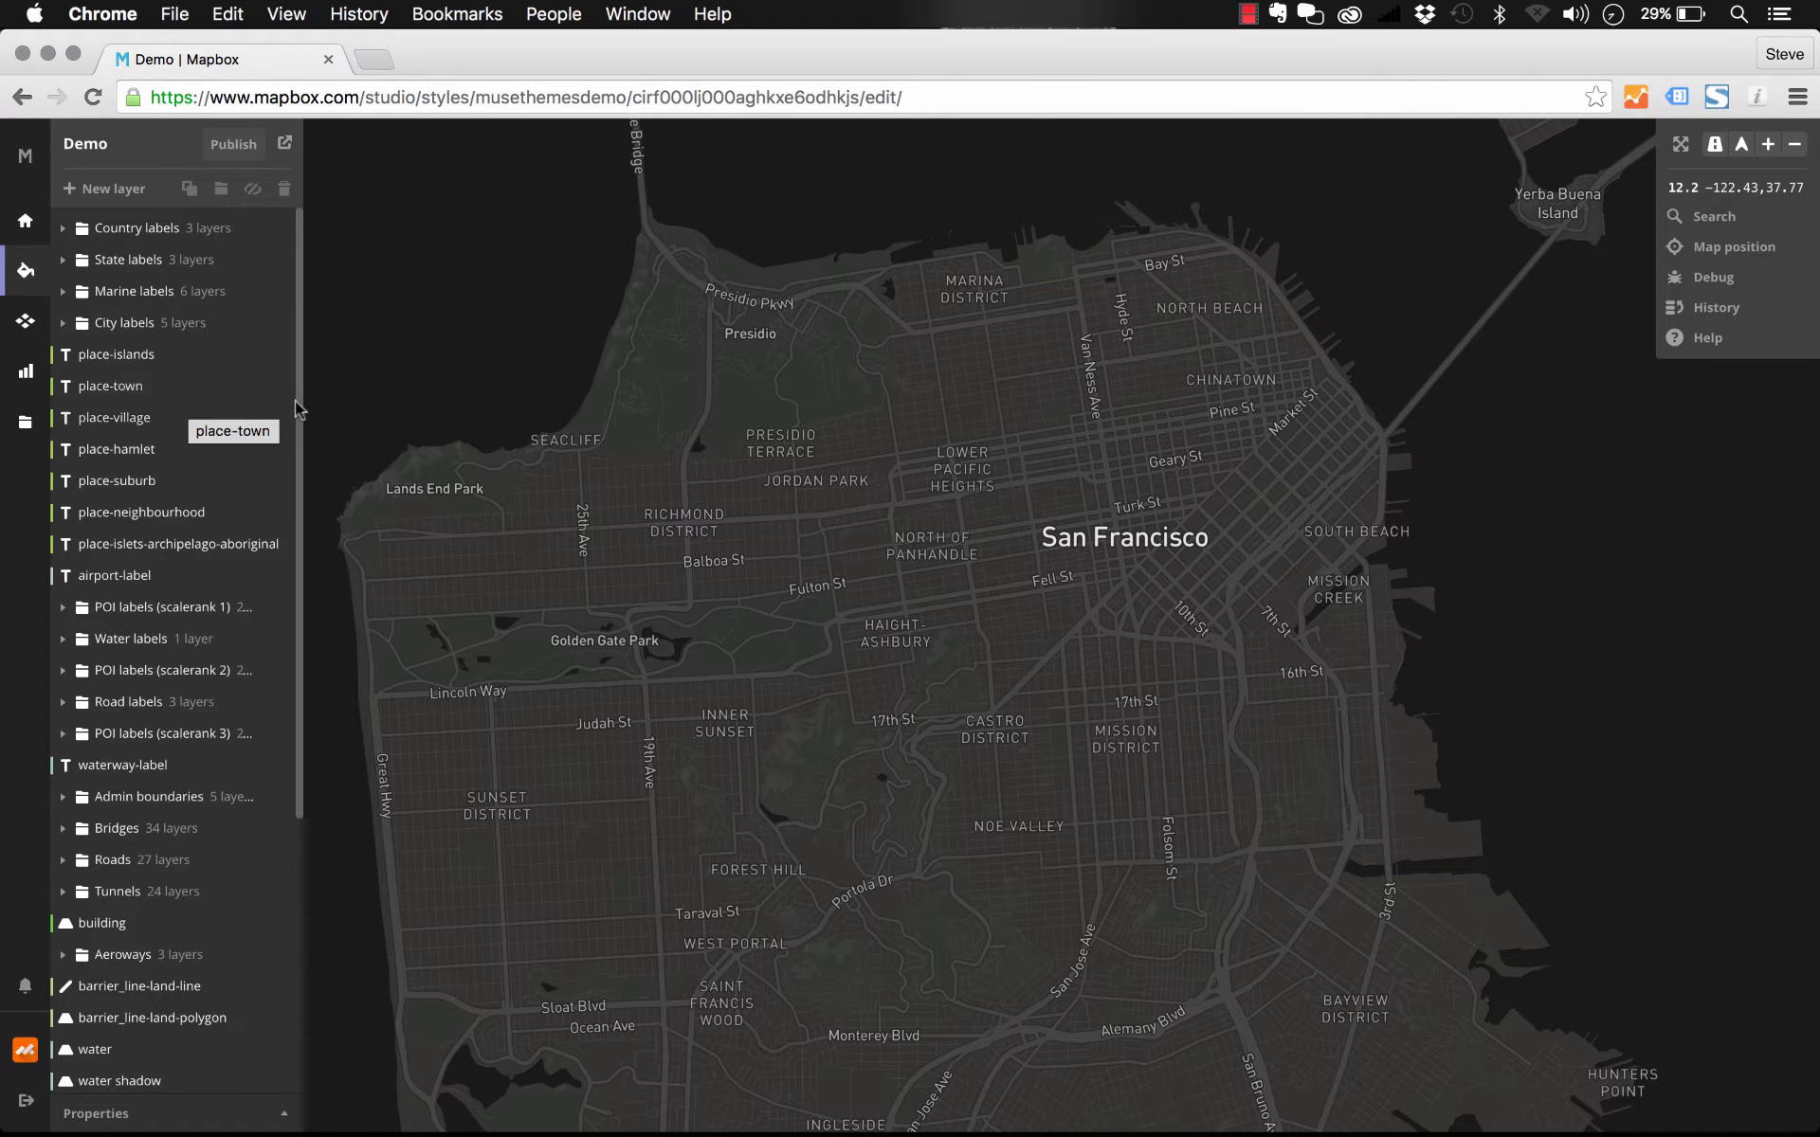
{"action": "left_click_drag", "start_coordinate": [408, 317], "coordinate": [493, 298]}
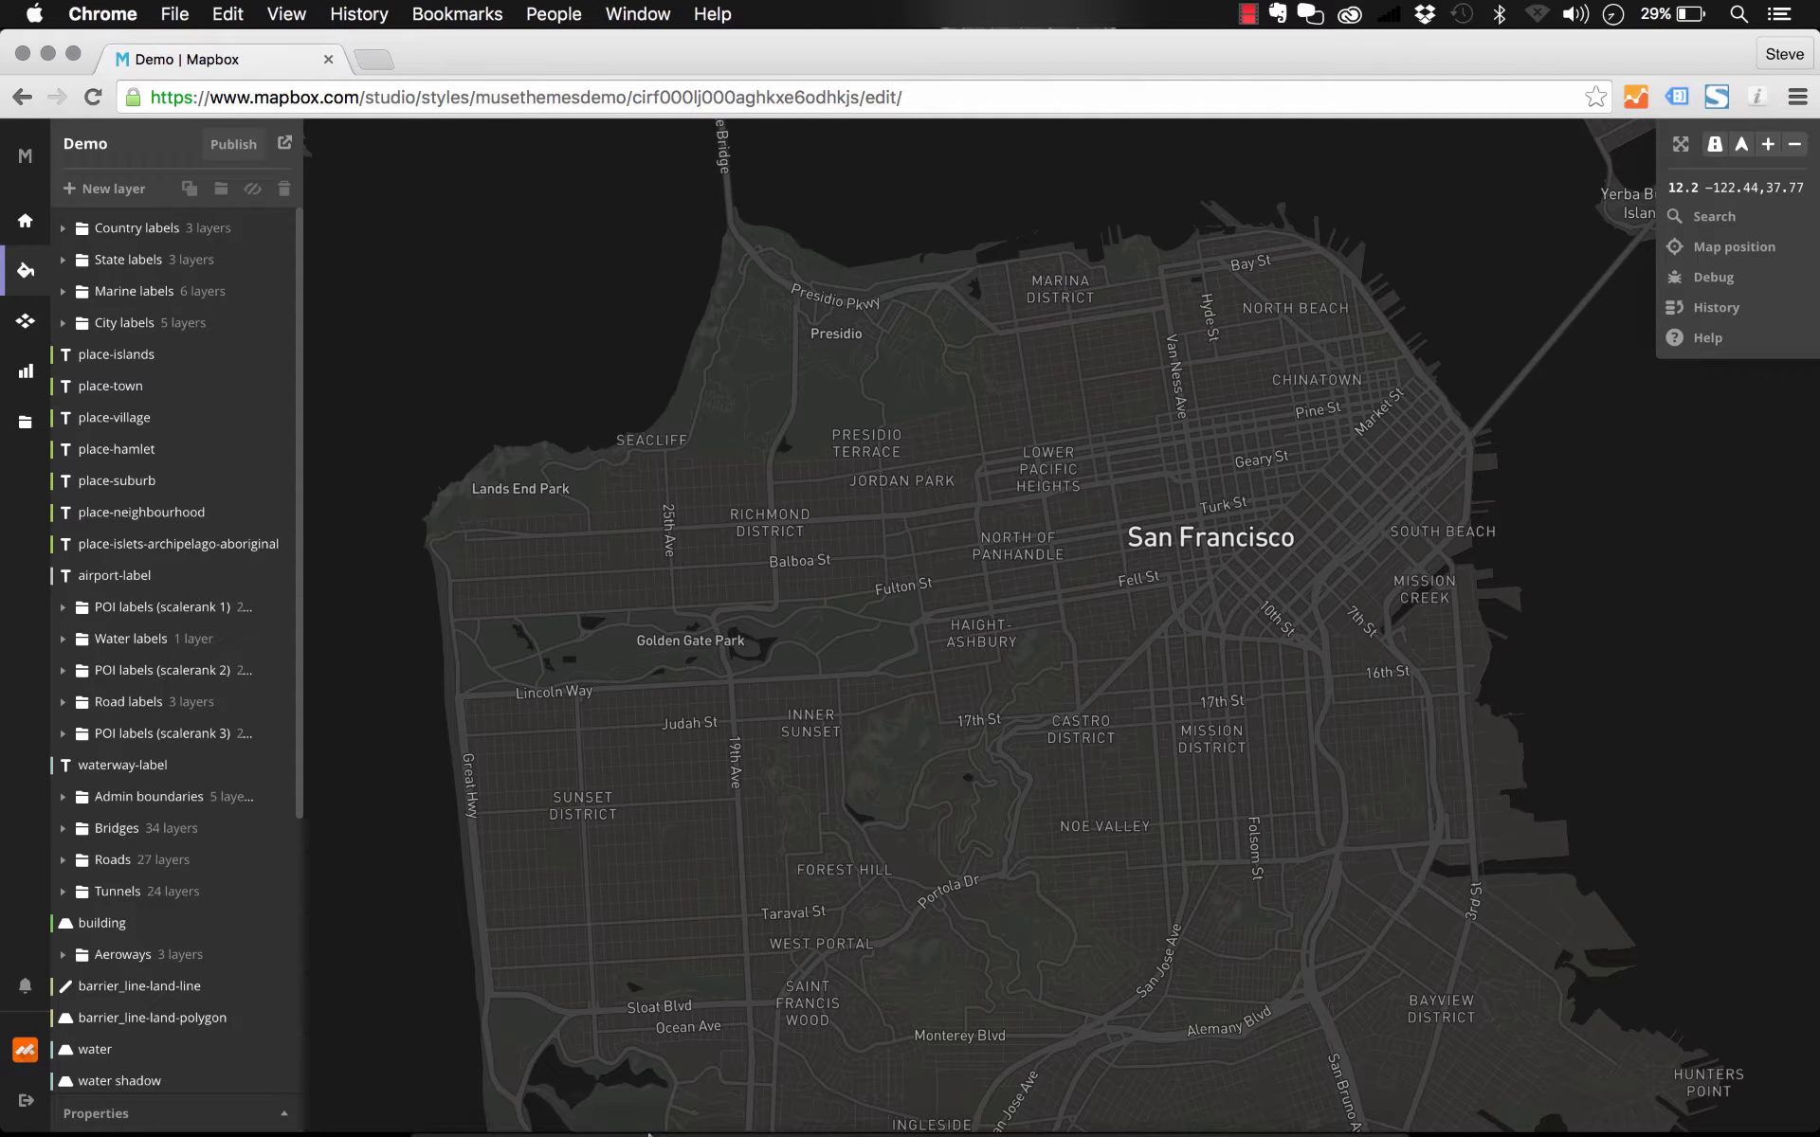
Switch to Adobe Muse, place the Mapbox library widget on the Home page and review its options.
{"action": "left_click", "coordinate": [612, 1100]}
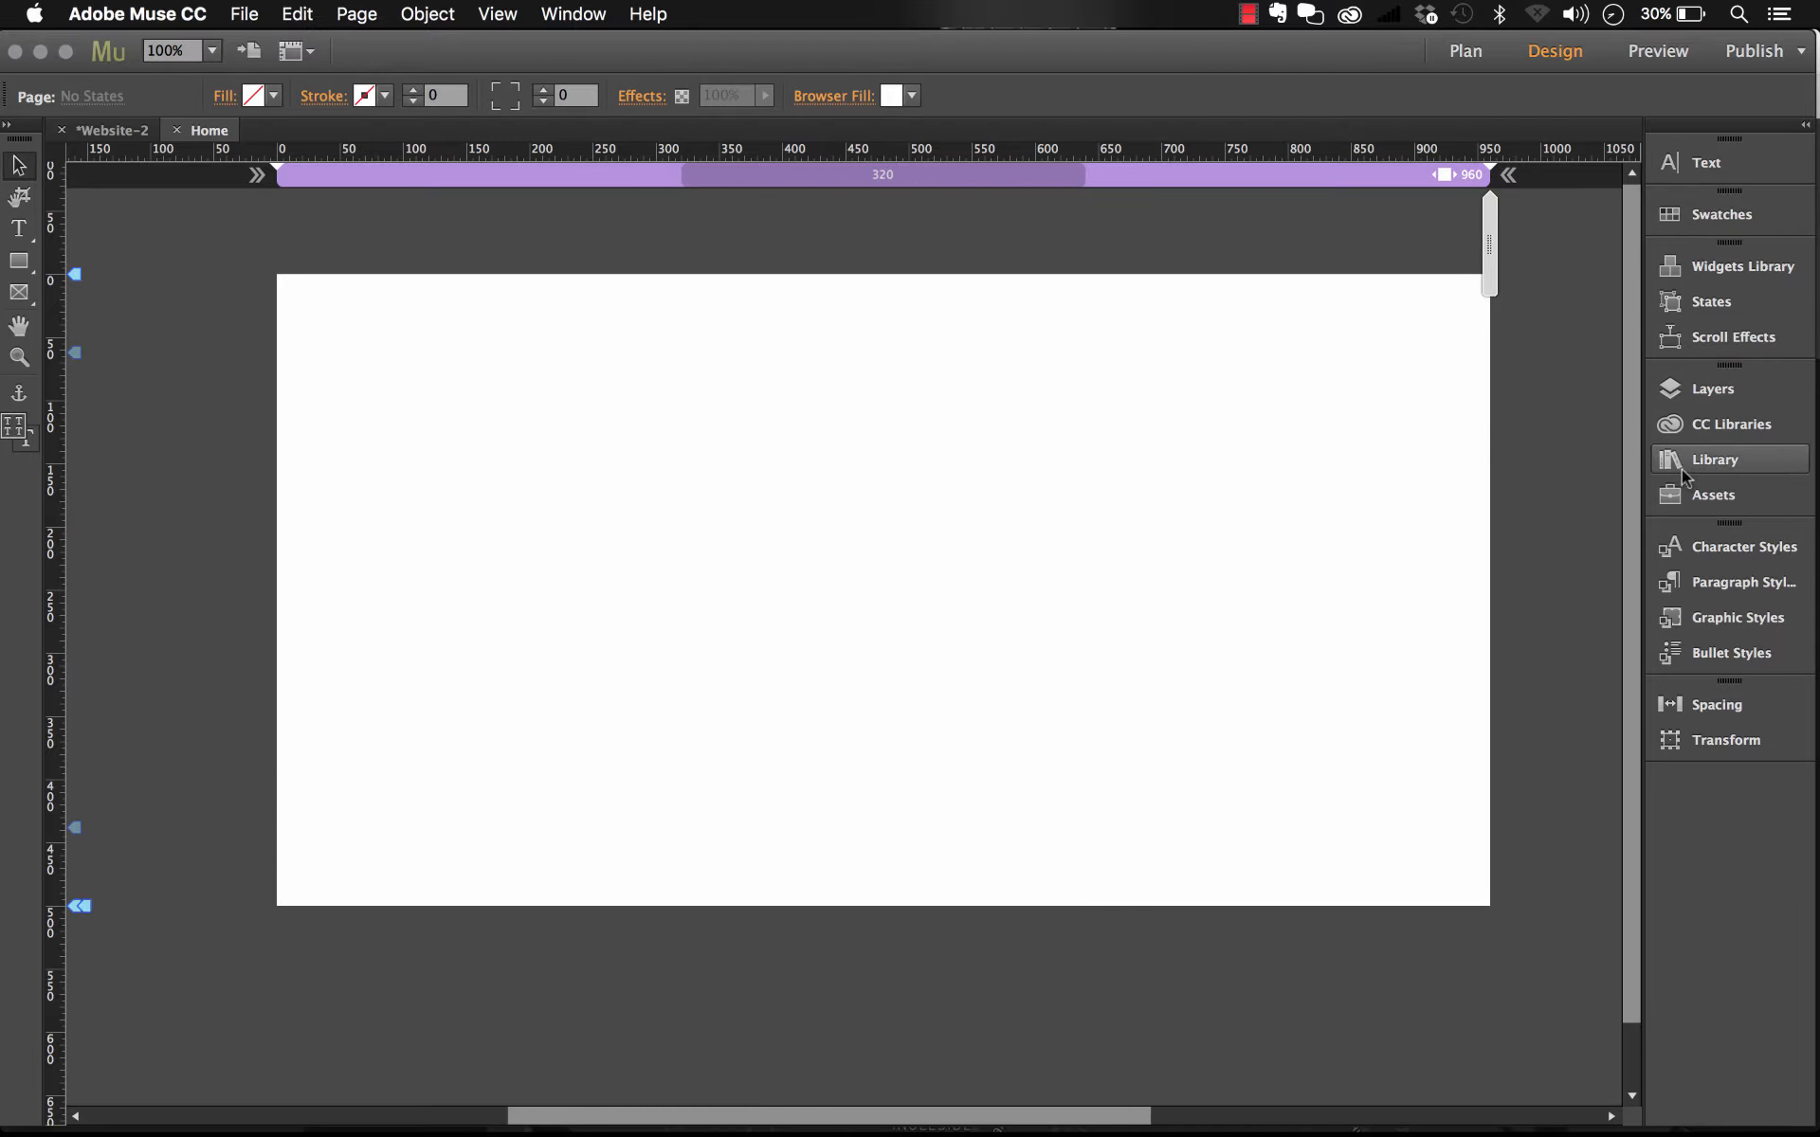
{"action": "left_click", "coordinate": [1714, 459]}
{"action": "left_click", "coordinate": [1392, 615]}
{"action": "left_click_drag", "start_coordinate": [1392, 615], "coordinate": [379, 429]}
{"action": "left_click", "coordinate": [1629, 372]}
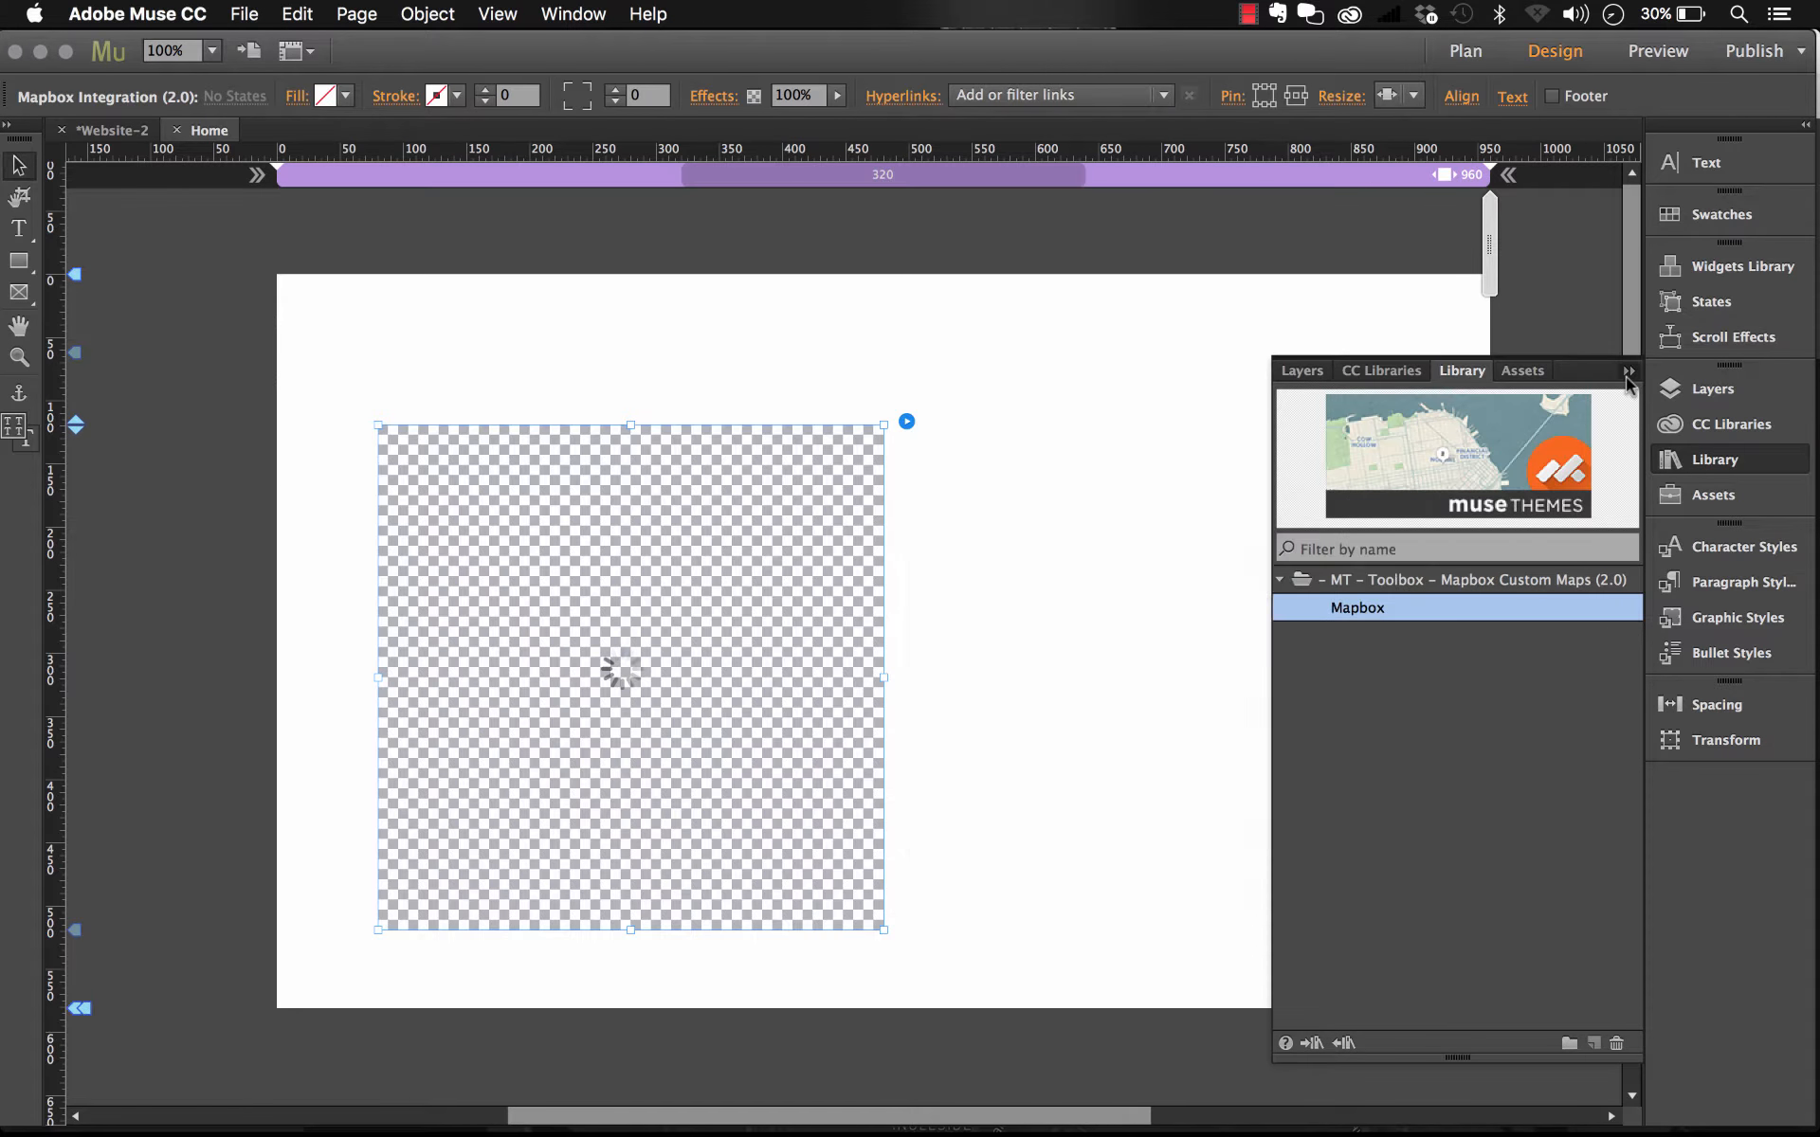
{"action": "left_click", "coordinate": [907, 422]}
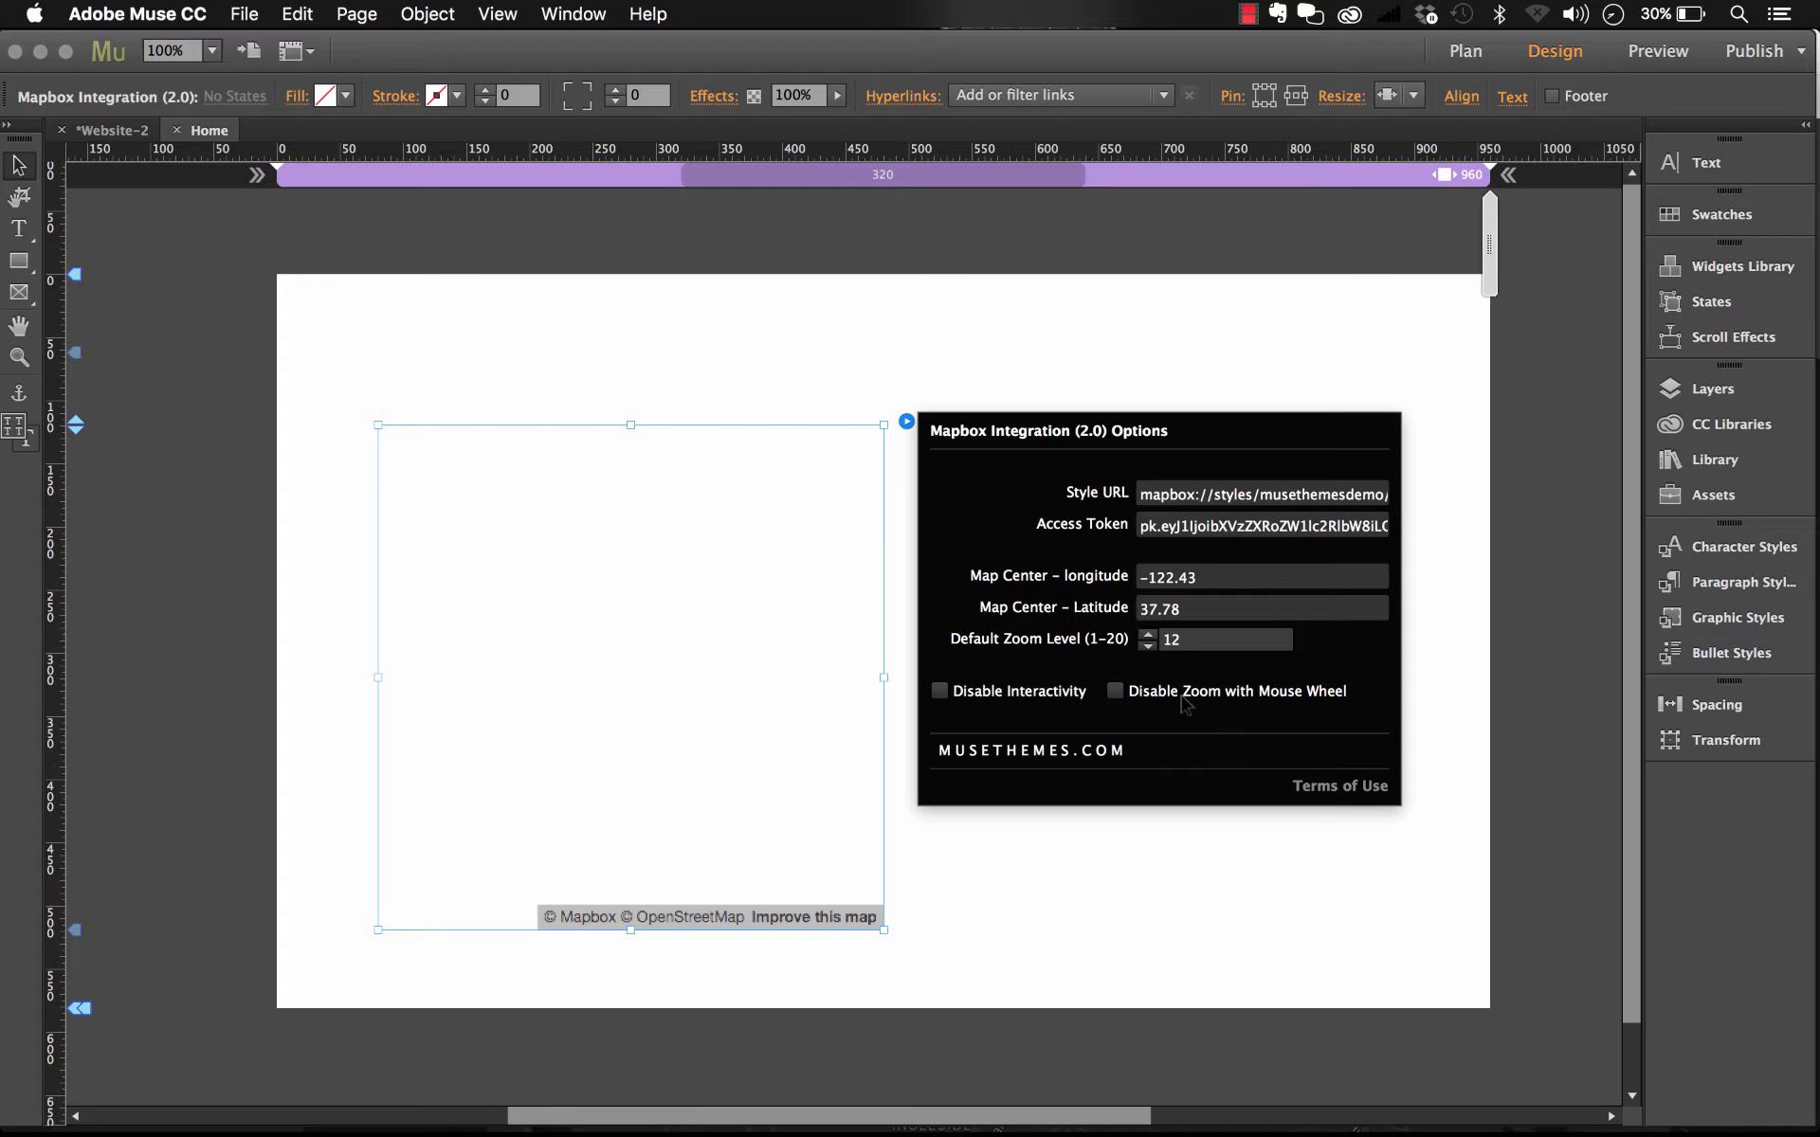
{"action": "left_click", "coordinate": [794, 396]}
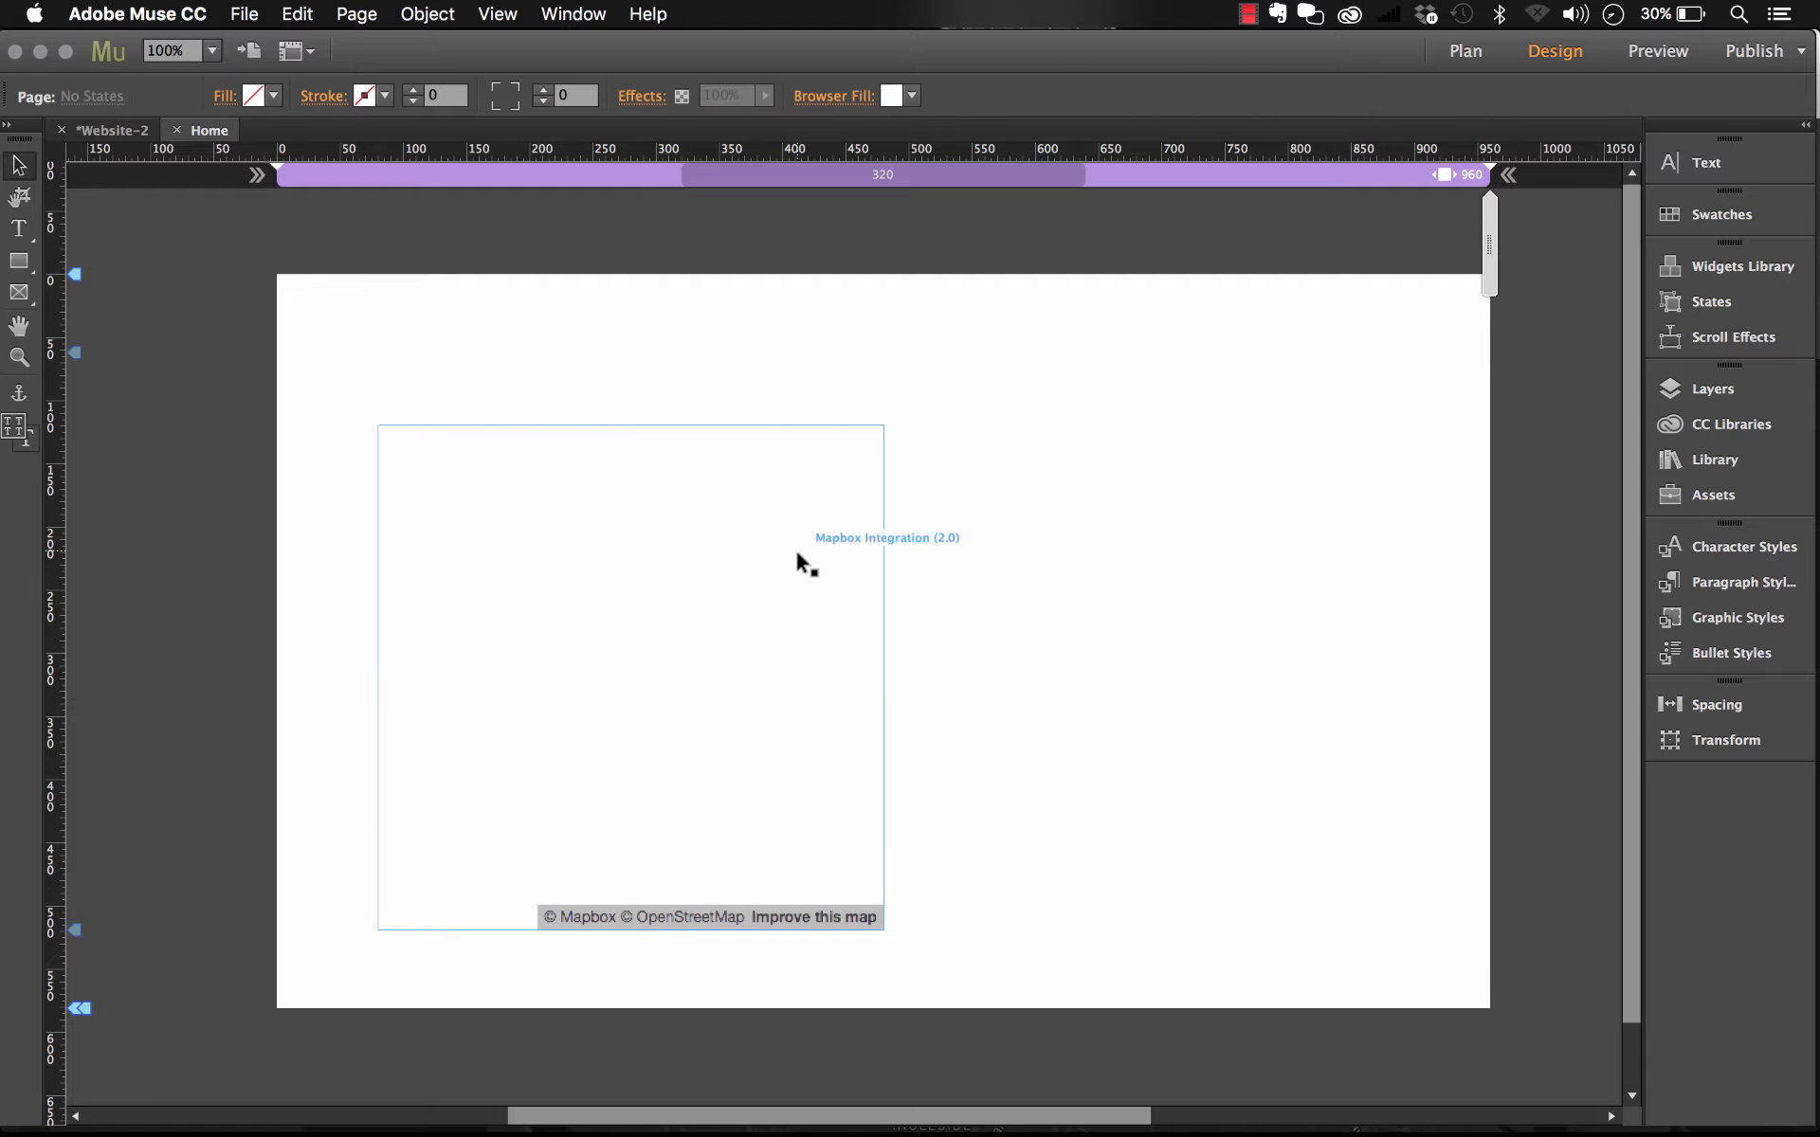
Move the map widget to the page's top-left corner and make it stretch to the full browser width.
{"action": "left_click_drag", "start_coordinate": [800, 565], "coordinate": [695, 410]}
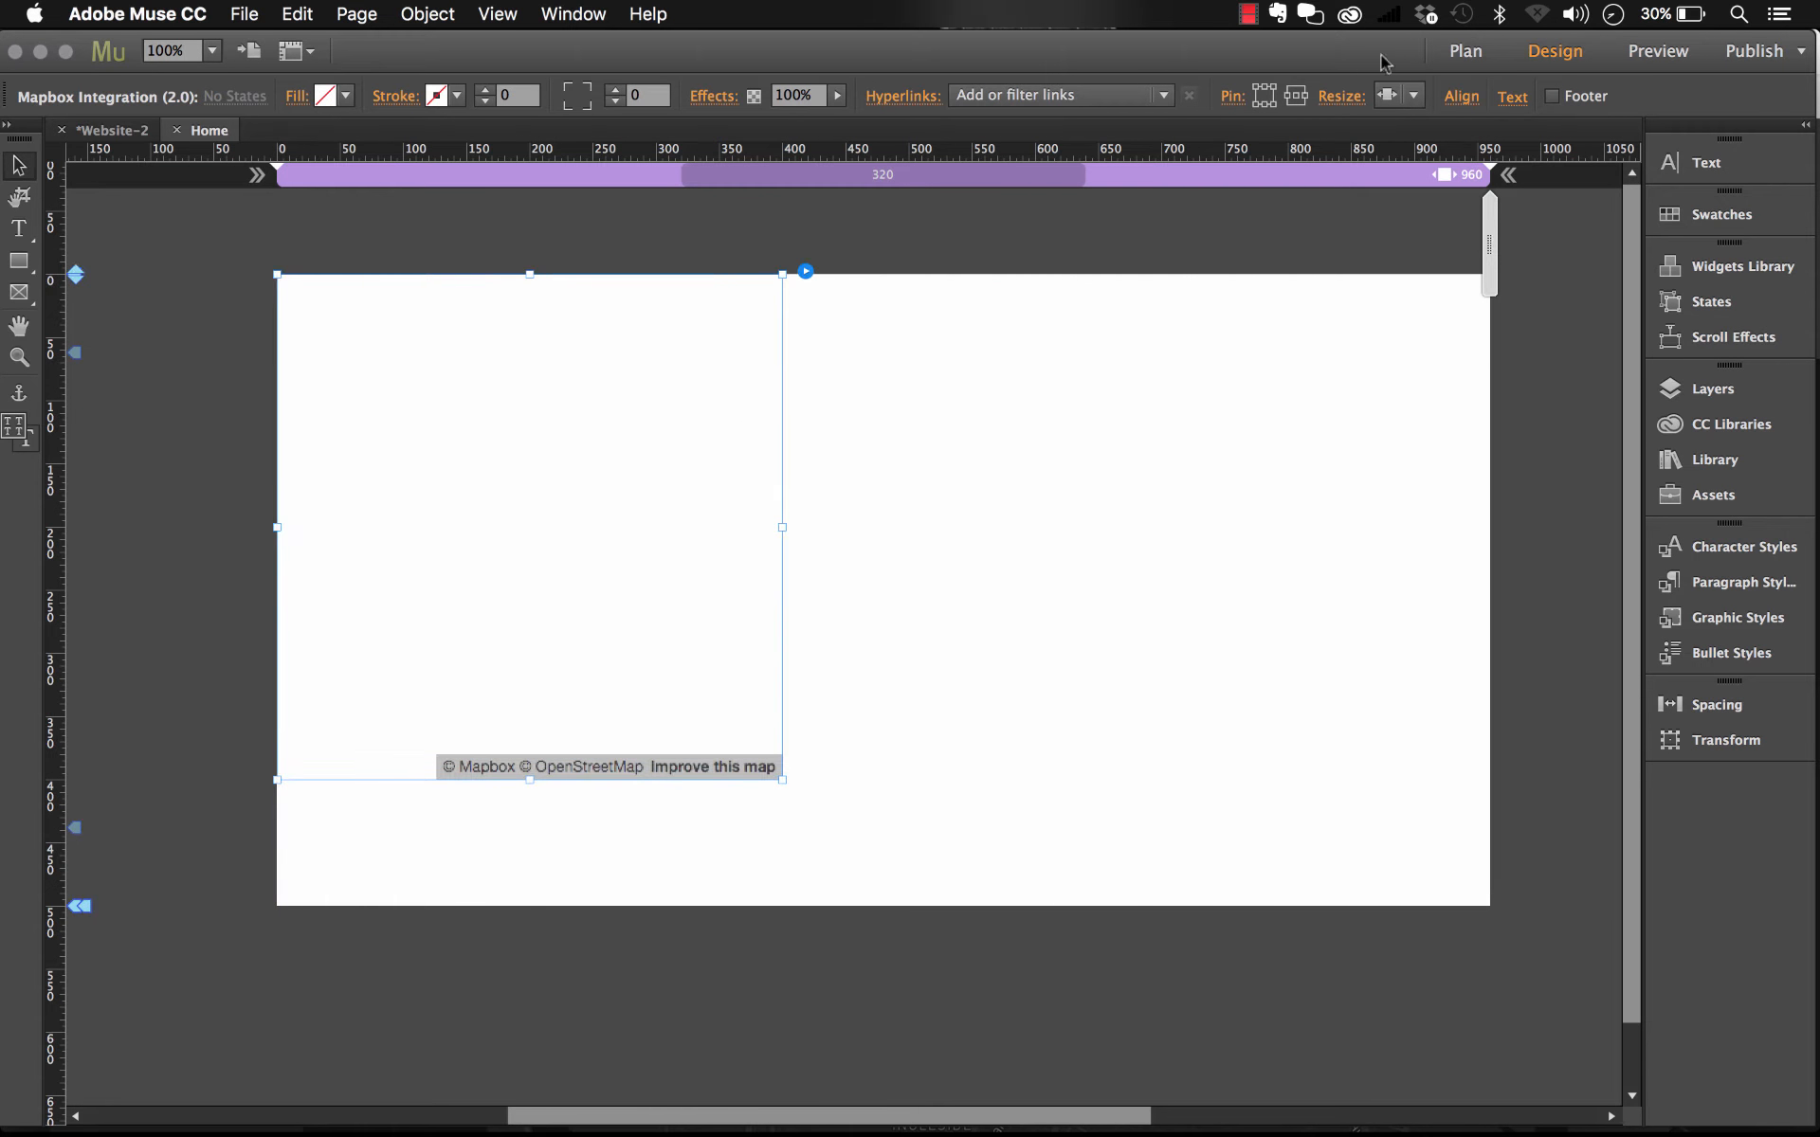
{"action": "left_click", "coordinate": [1401, 90]}
{"action": "left_click", "coordinate": [1445, 206]}
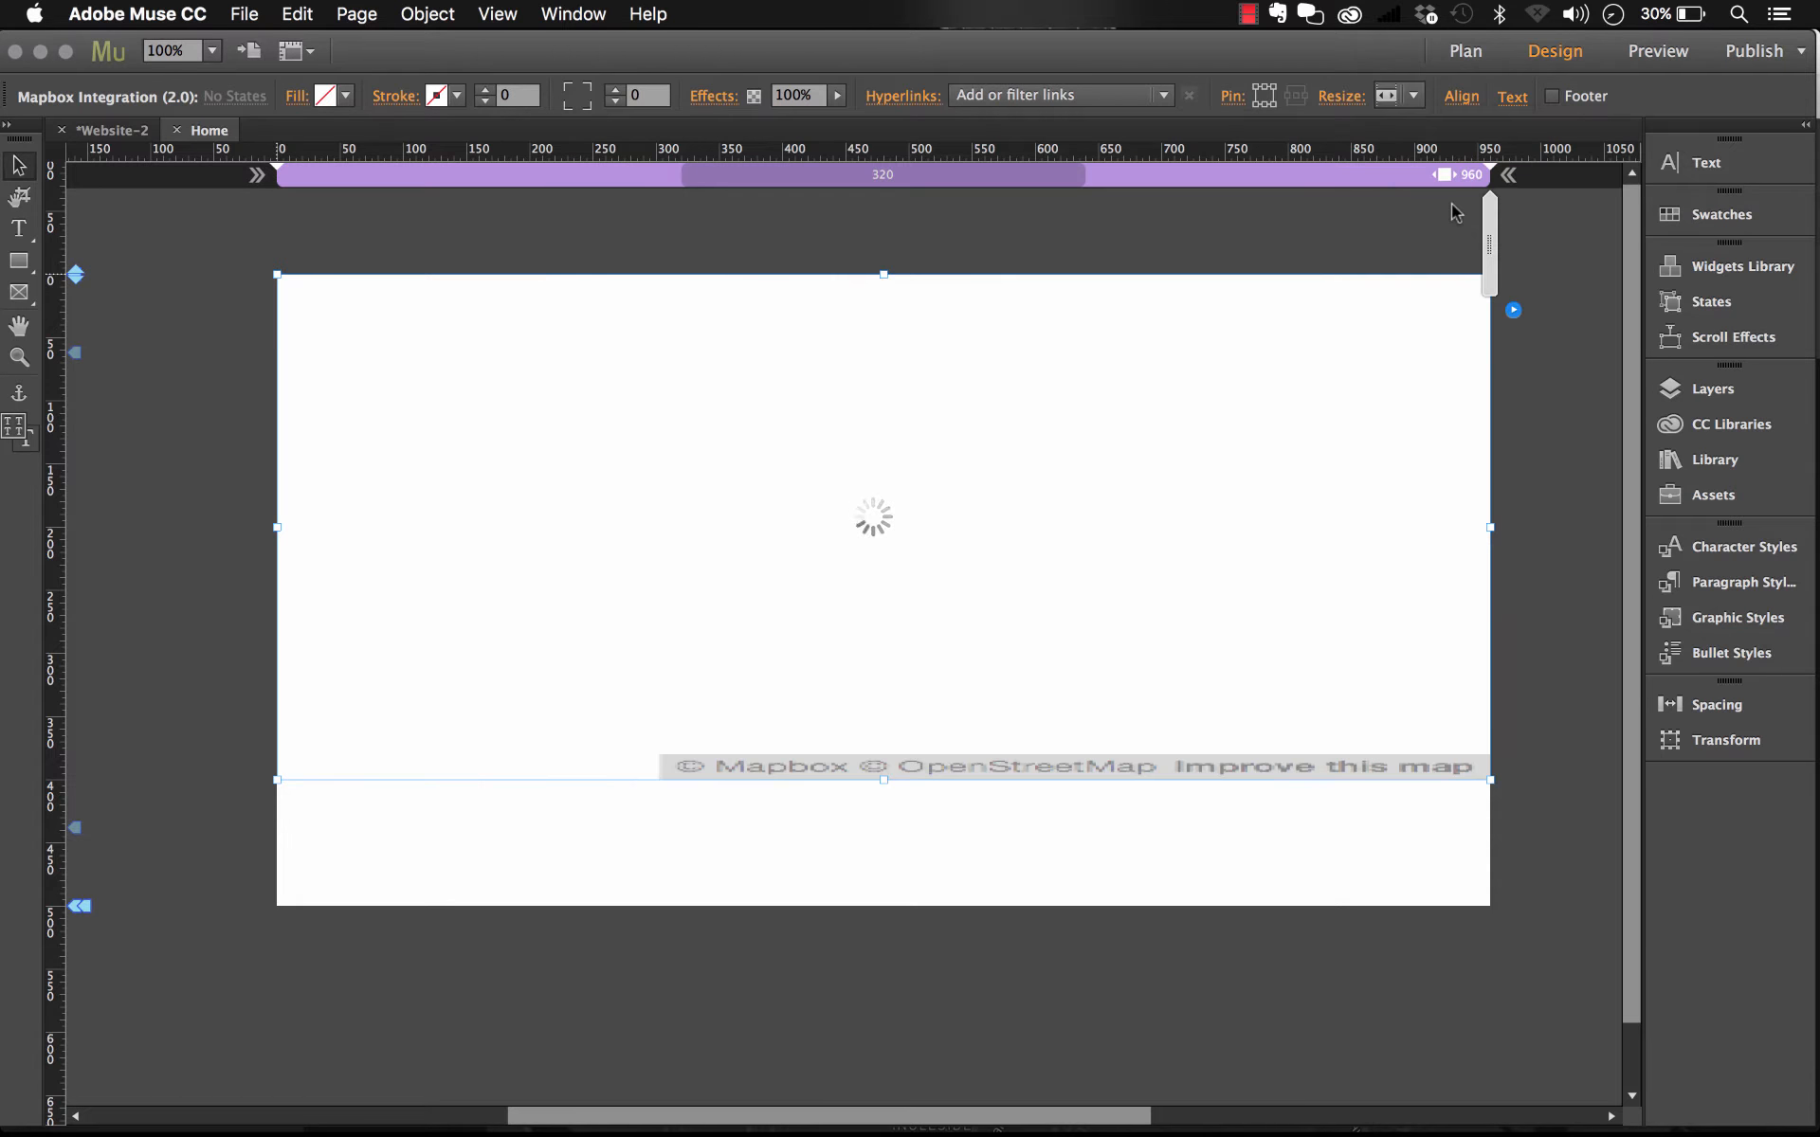
{"action": "left_click", "coordinate": [1512, 312]}
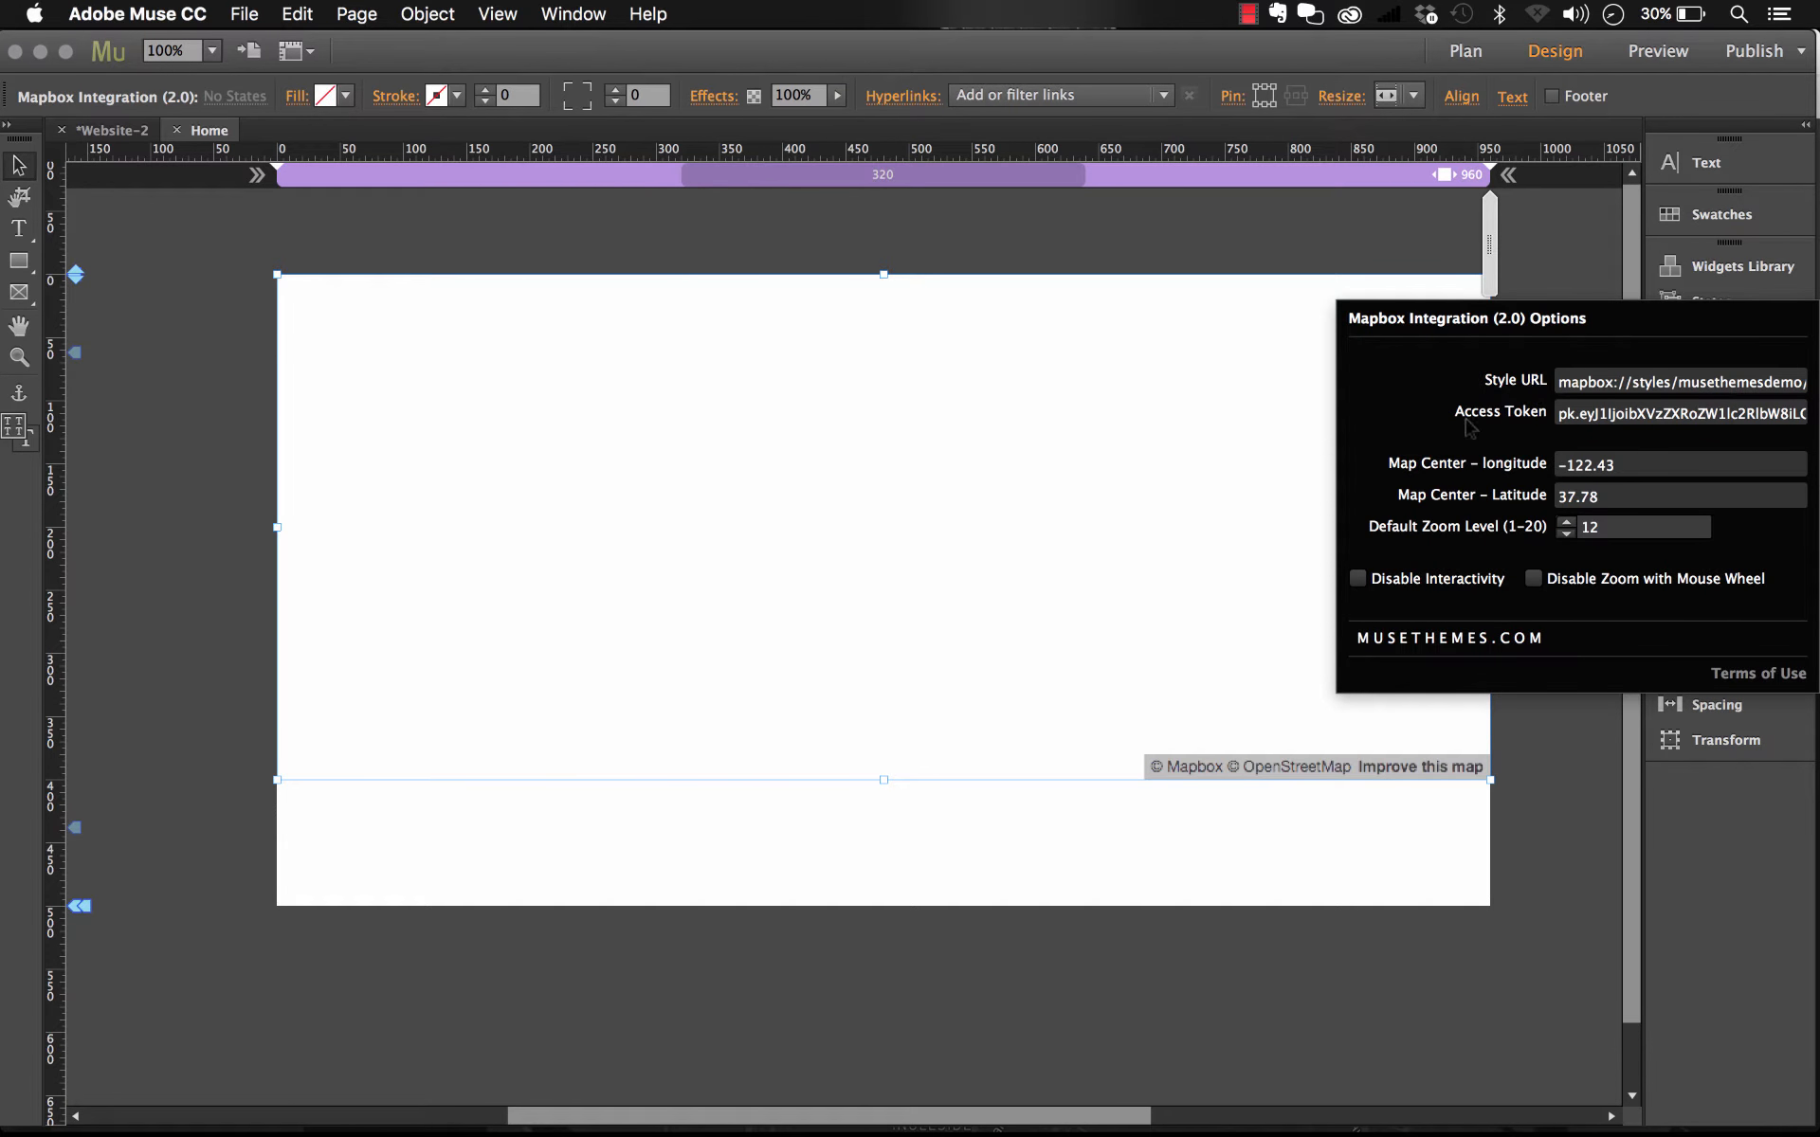
{"action": "left_click", "coordinate": [1222, 372]}
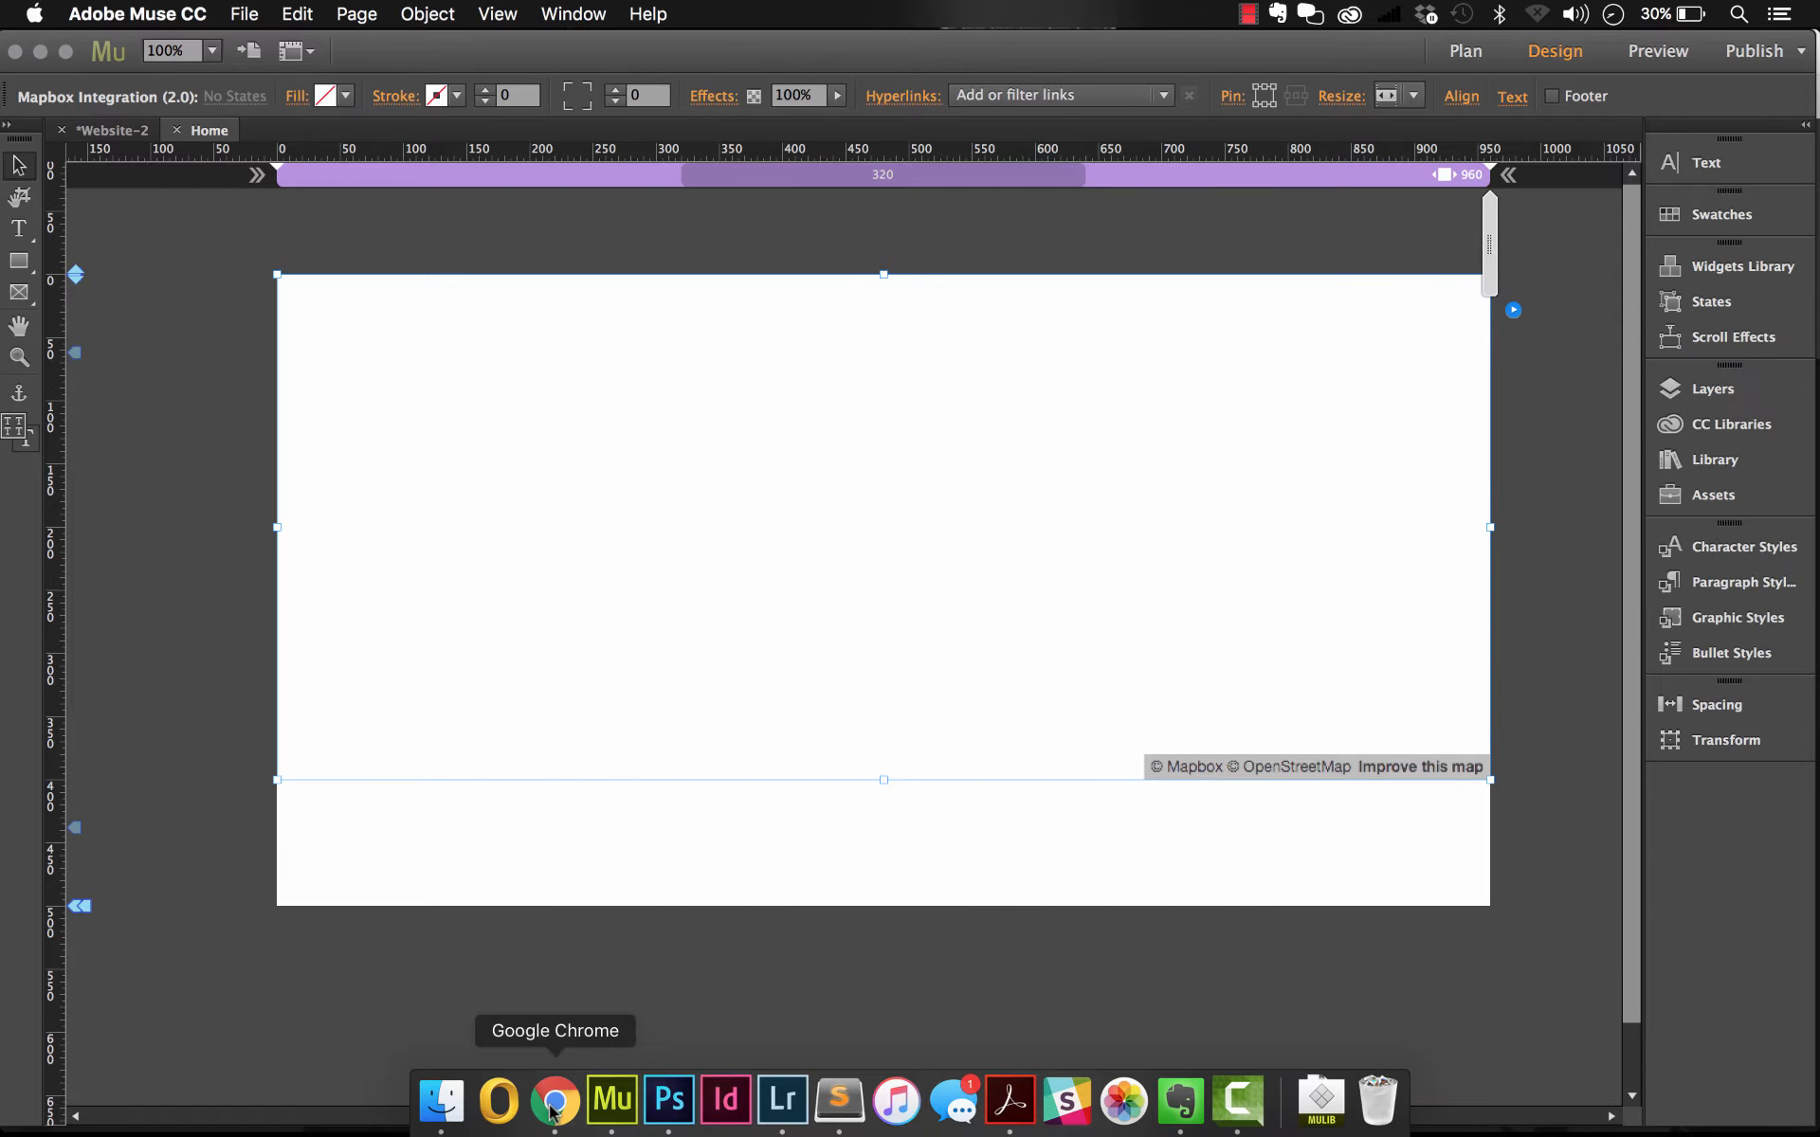
Switch to Chrome, open the Demo style's Share, develop & use page and copy the Mapbox Style URL.
{"action": "left_click", "coordinate": [555, 1114]}
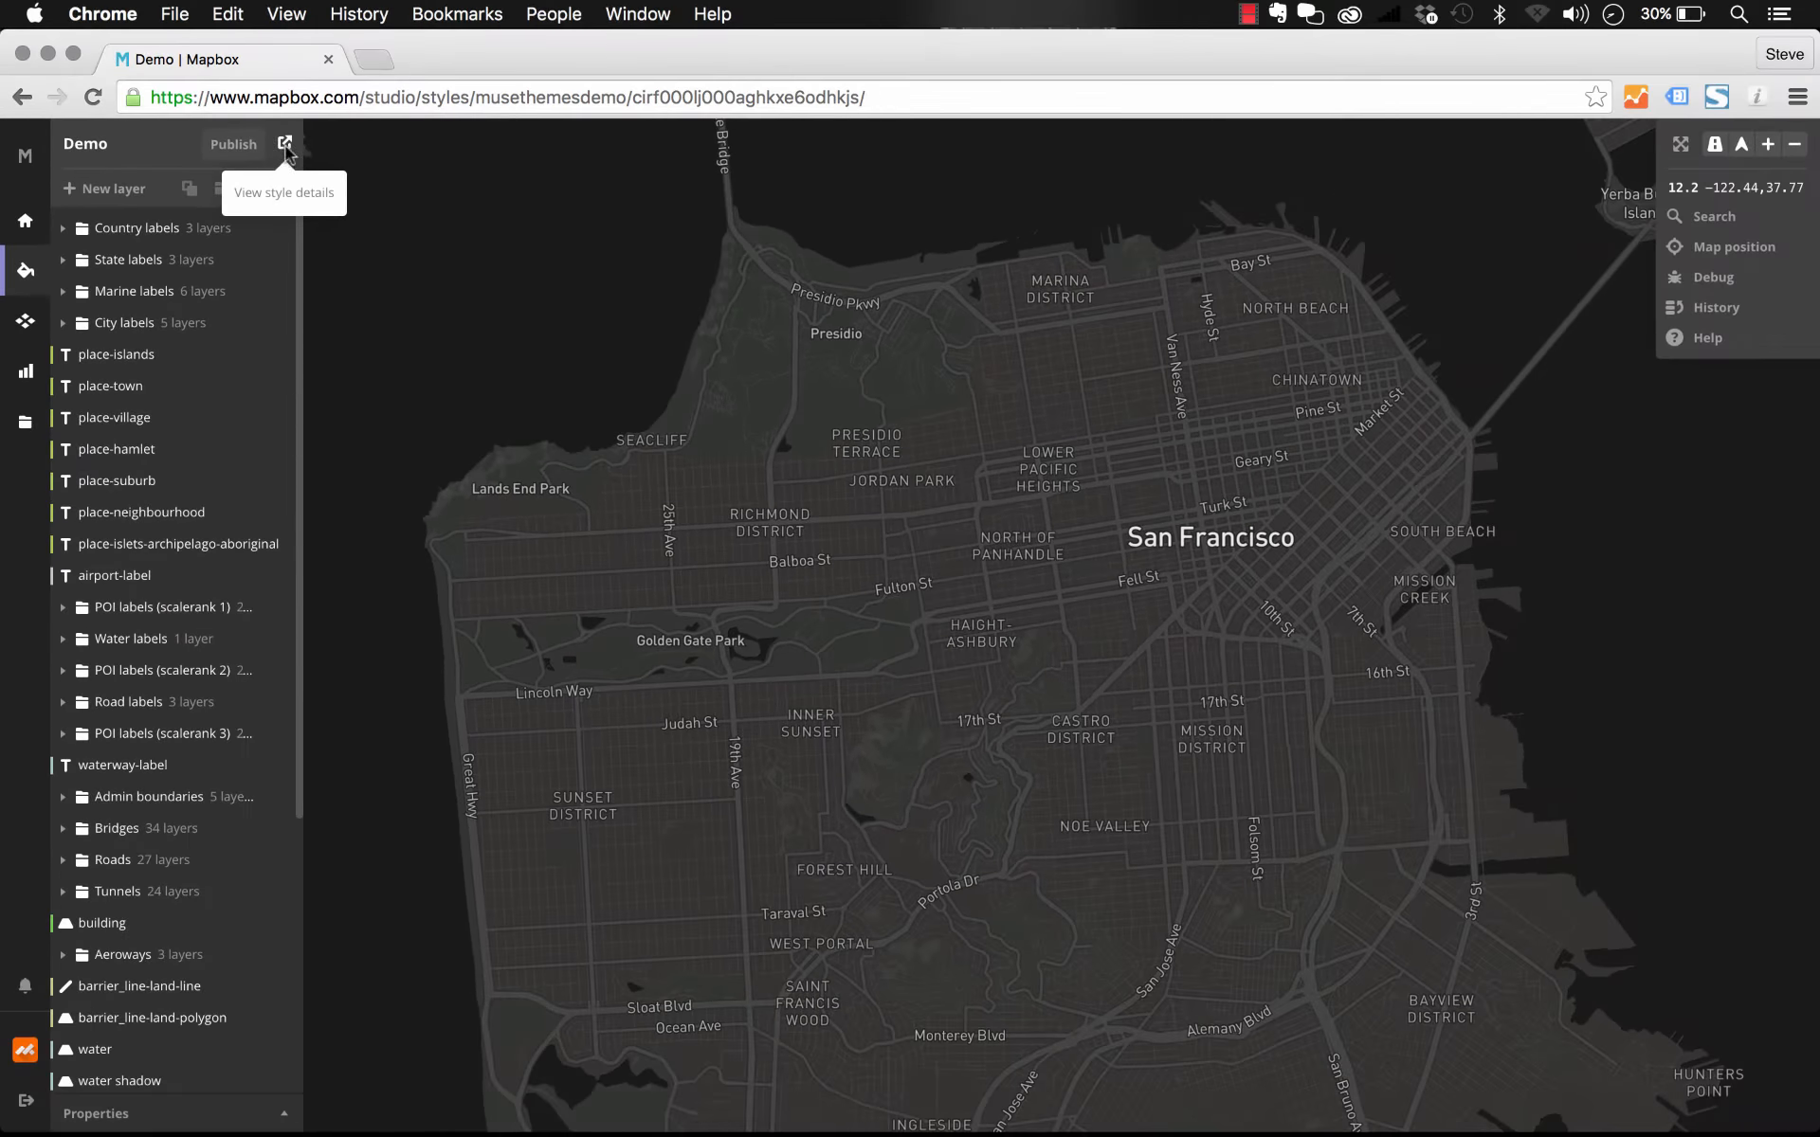
{"action": "left_click", "coordinate": [427, 32]}
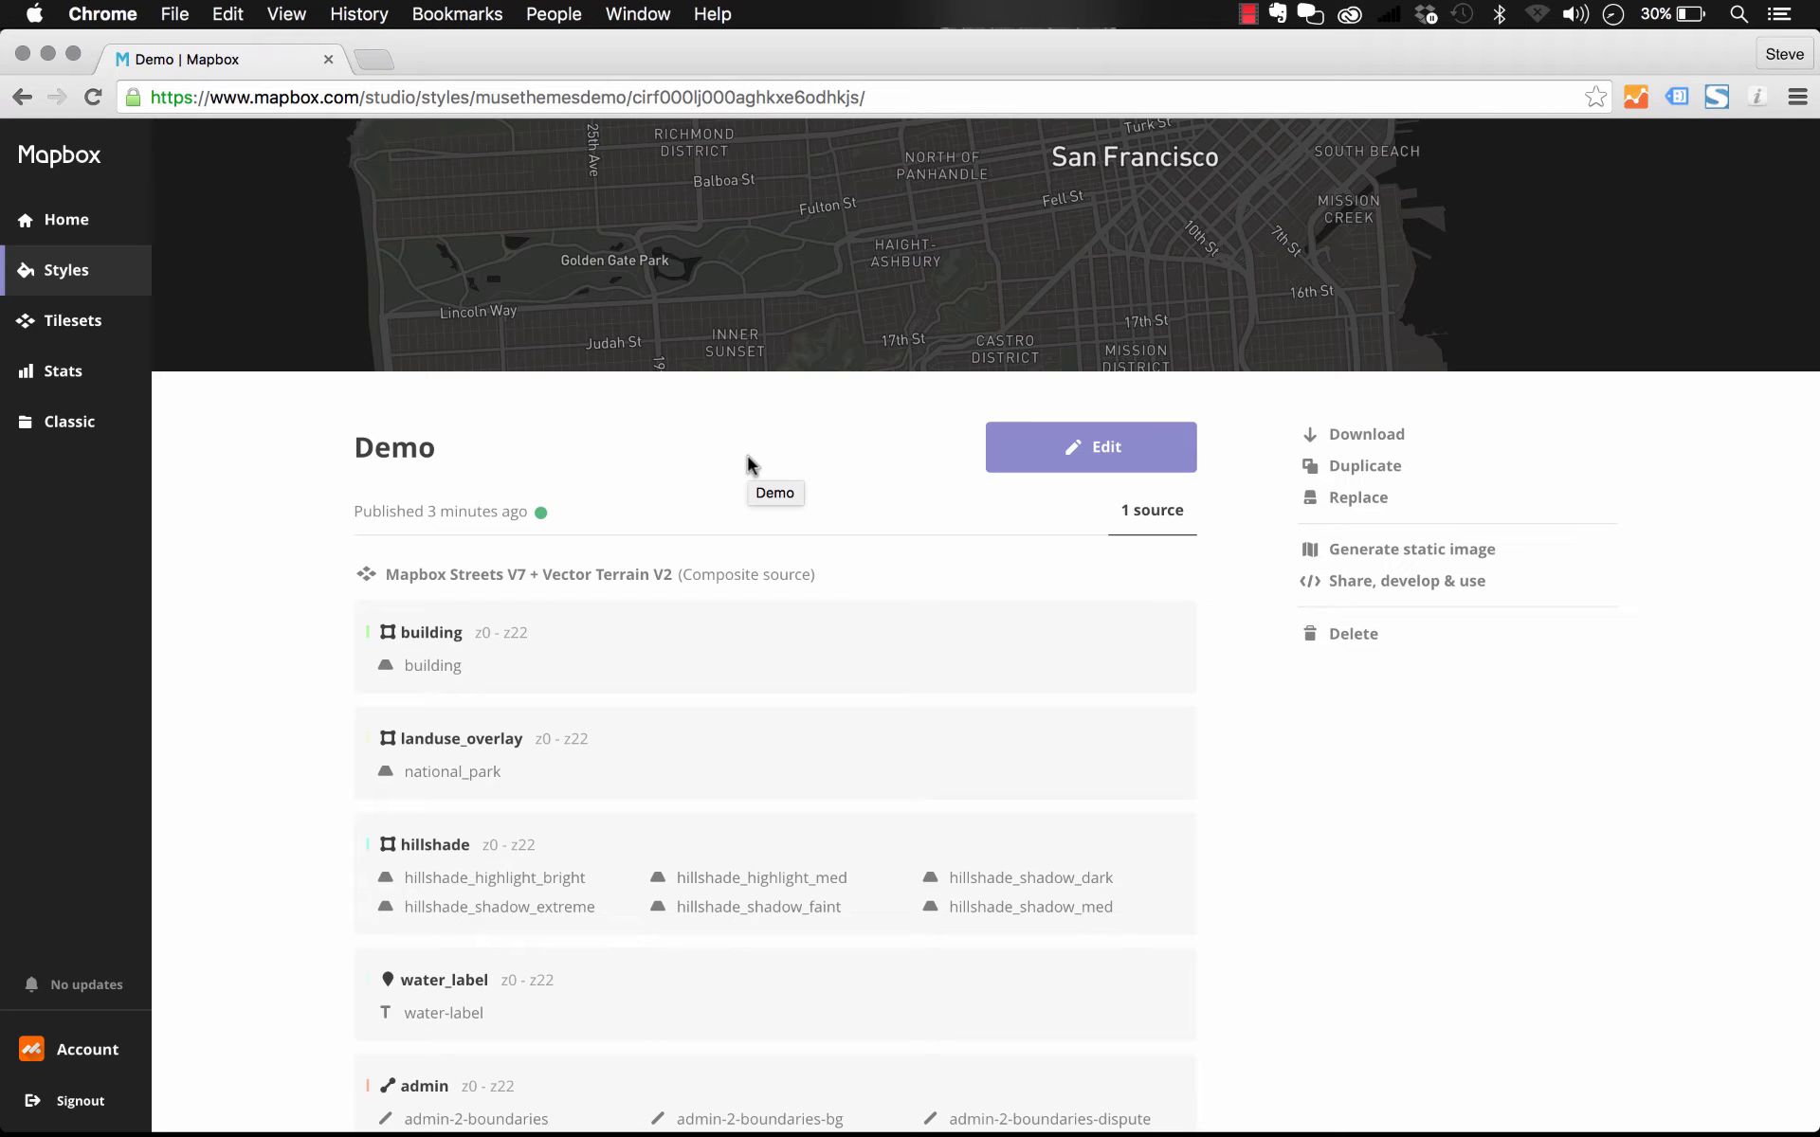
{"action": "left_click", "coordinate": [1344, 586]}
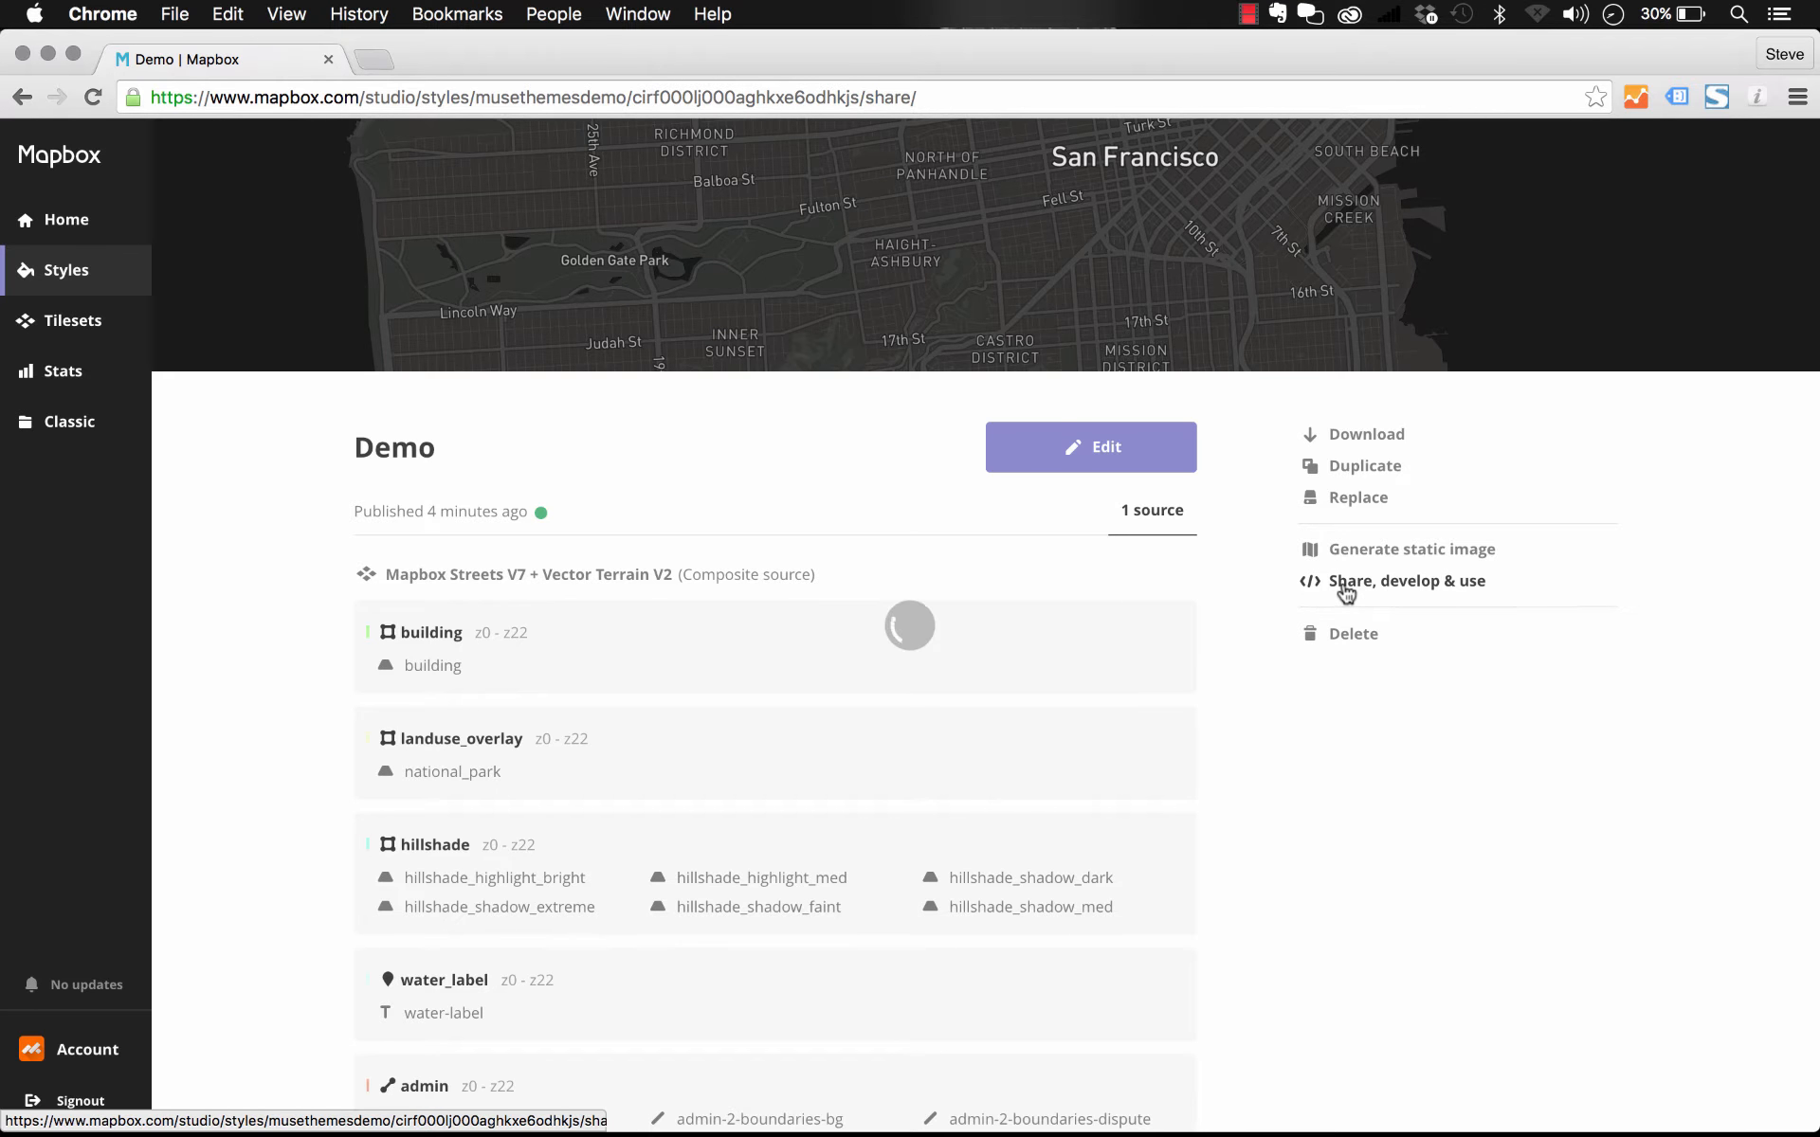
{"action": "scroll", "coordinate": [1220, 512], "scroll_direction": "down", "scroll_amount": 5}
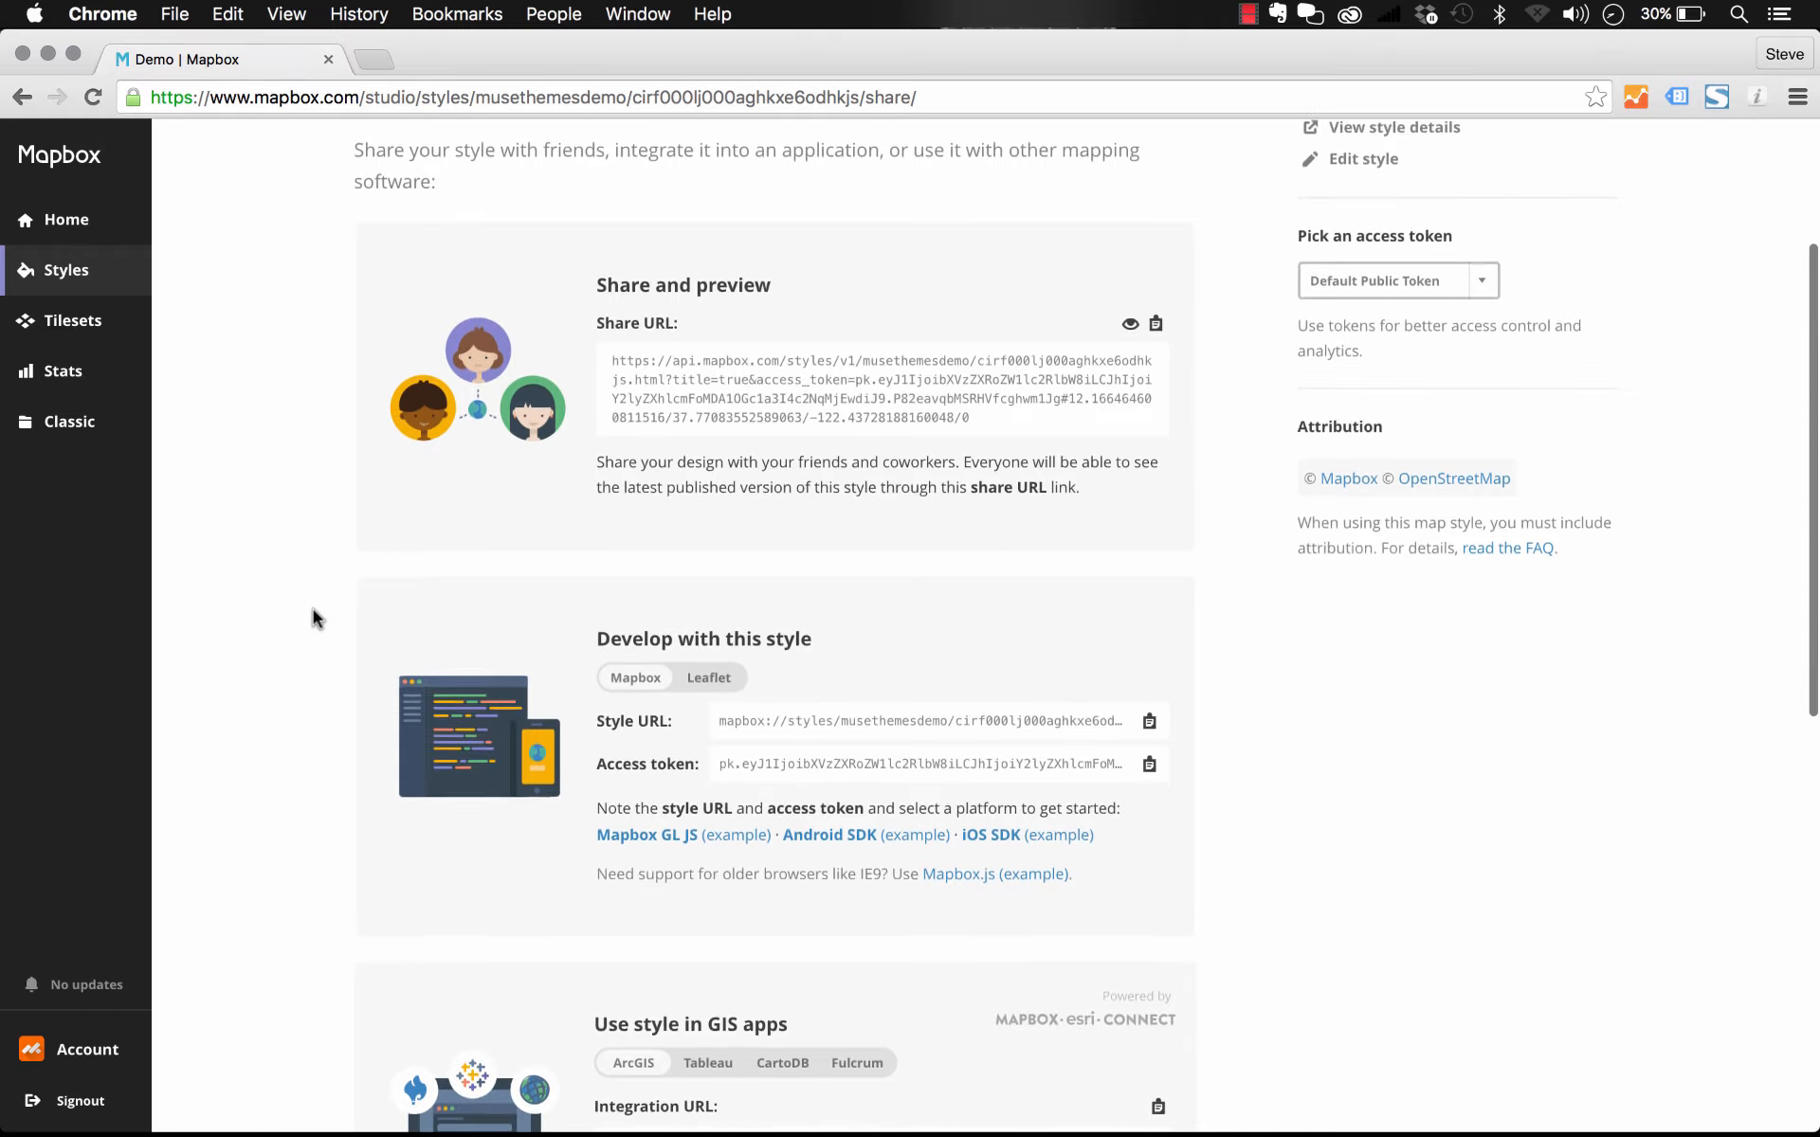
{"action": "scroll", "coordinate": [315, 617], "scroll_direction": "down", "scroll_amount": 4}
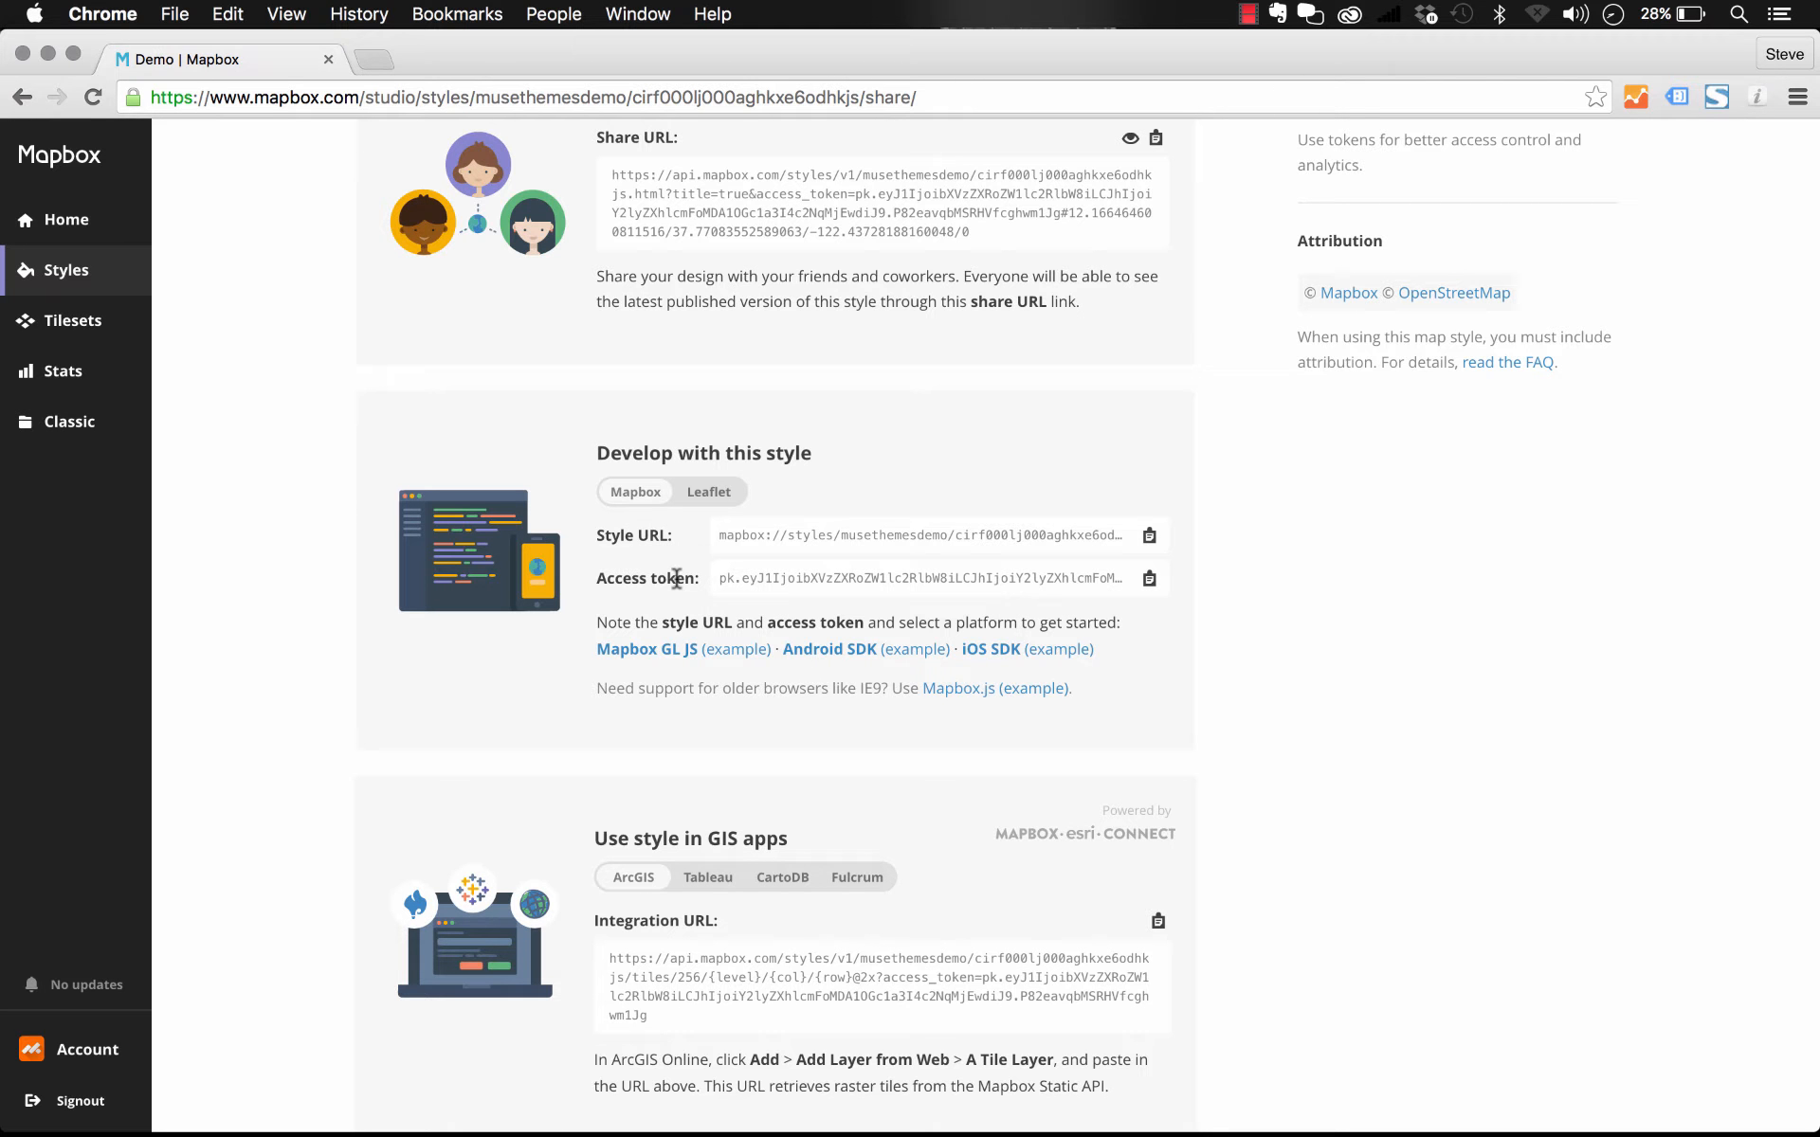
{"action": "left_click", "coordinate": [856, 533]}
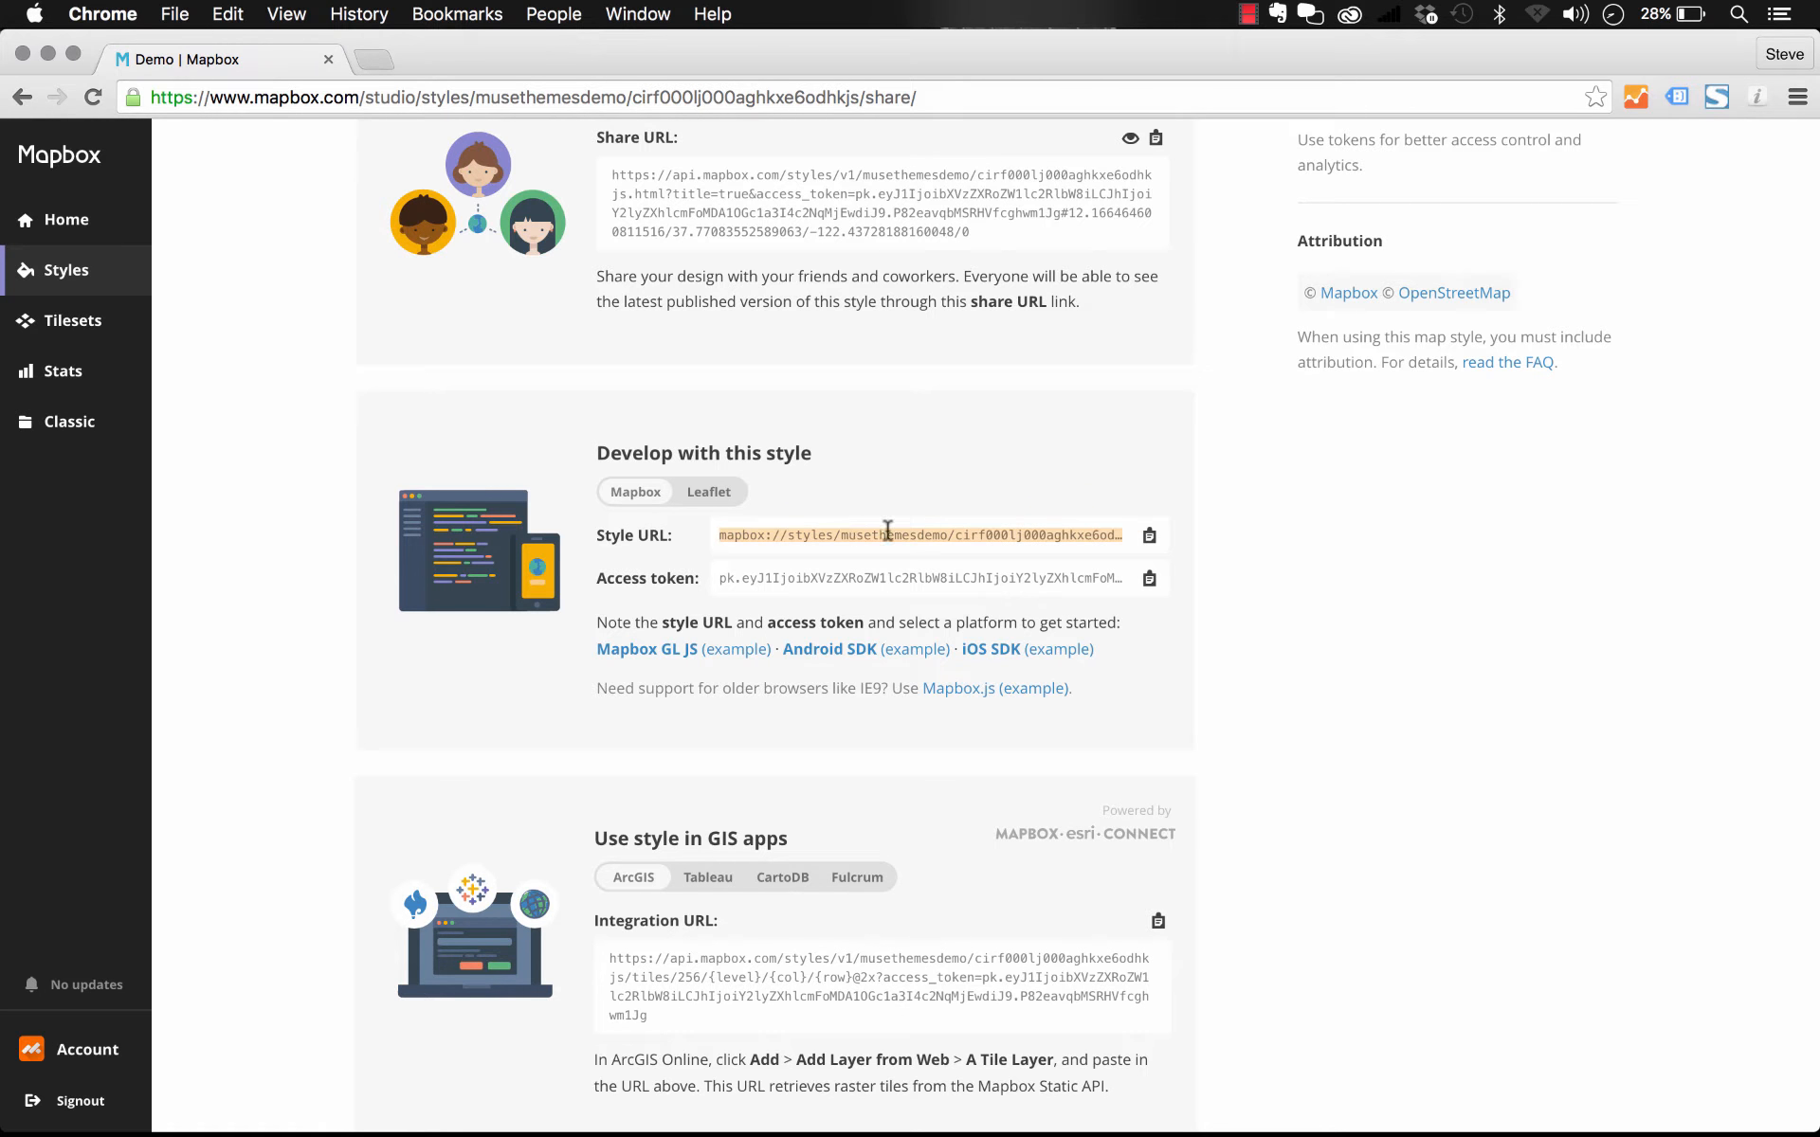
{"action": "left_click", "coordinate": [1150, 537]}
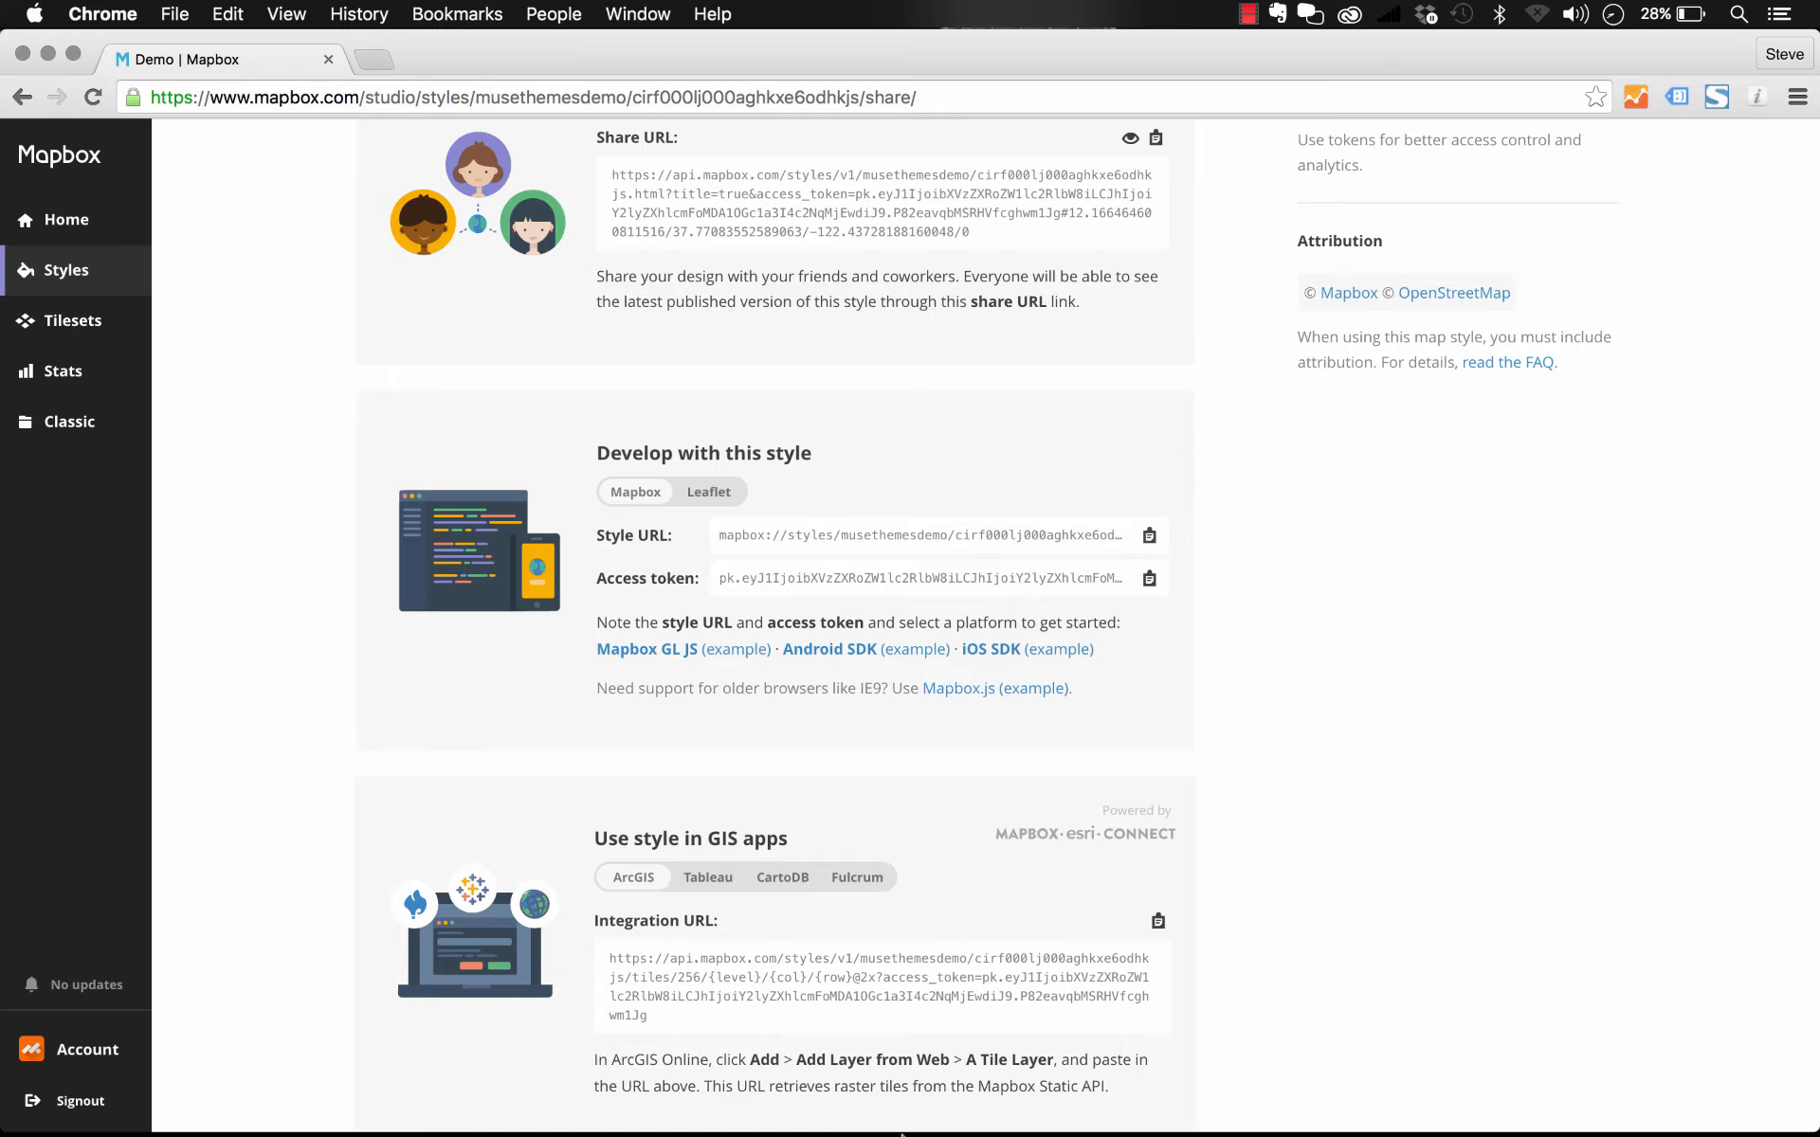
Switch to Adobe Muse and replace the Mapbox widget's Style URL with the copied Demo style URL.
{"action": "mouse_move", "coordinate": [839, 1113]}
{"action": "left_click", "coordinate": [612, 1100]}
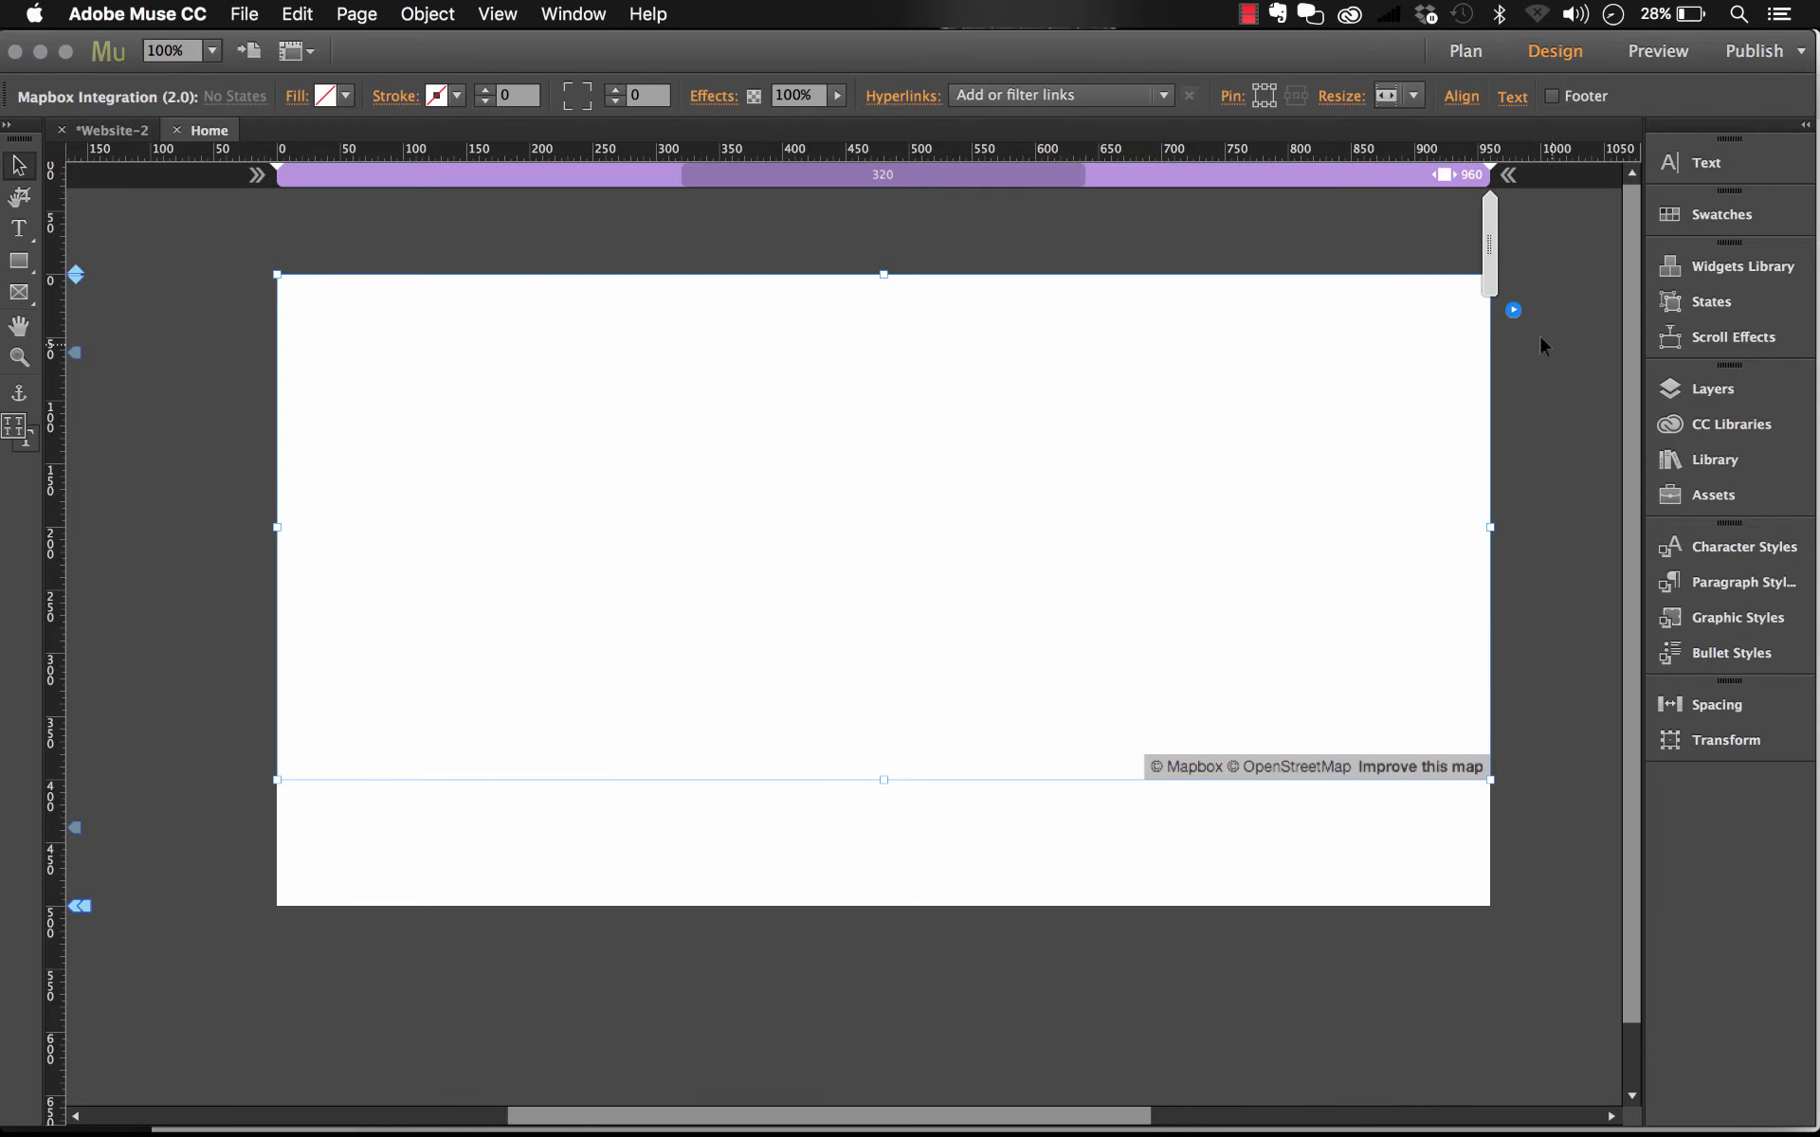
{"action": "left_click", "coordinate": [1512, 305]}
{"action": "left_click", "coordinate": [1602, 380]}
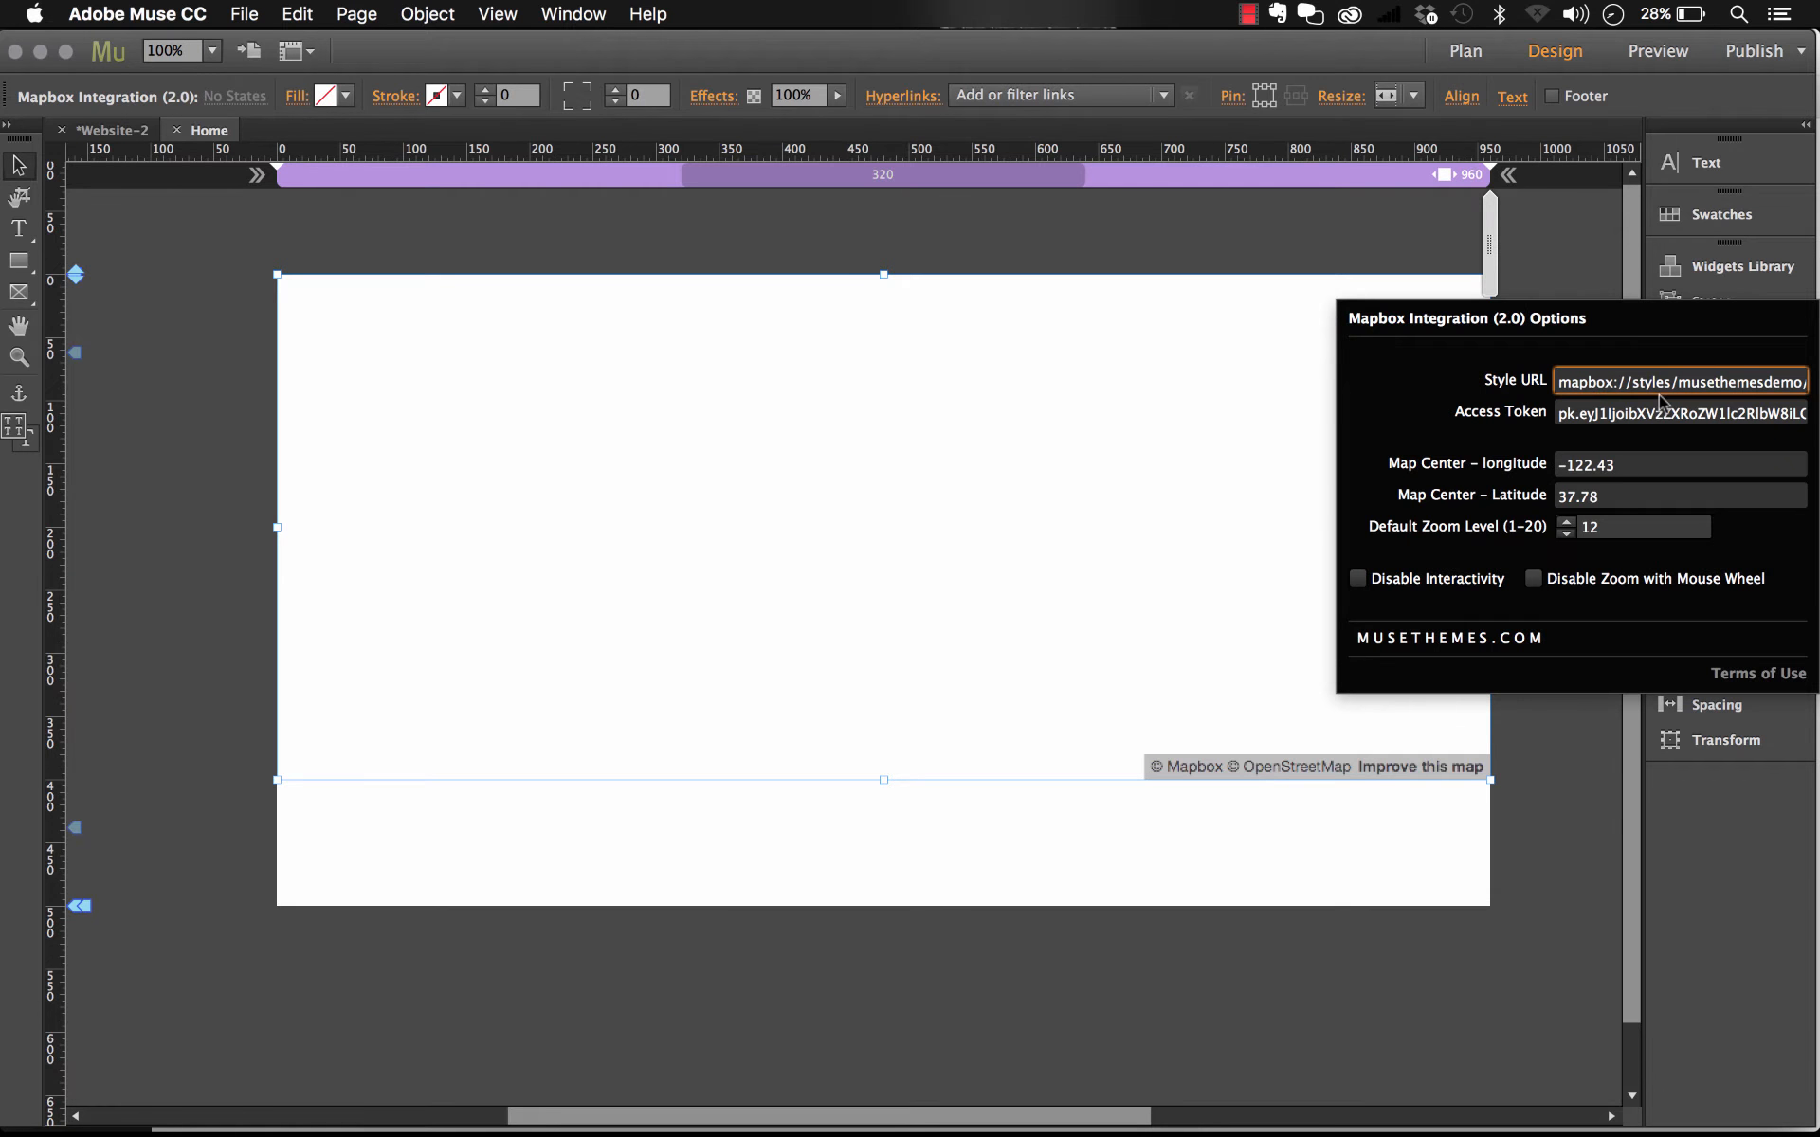
{"action": "key", "text": "super+a"}
{"action": "key", "text": "super+v"}
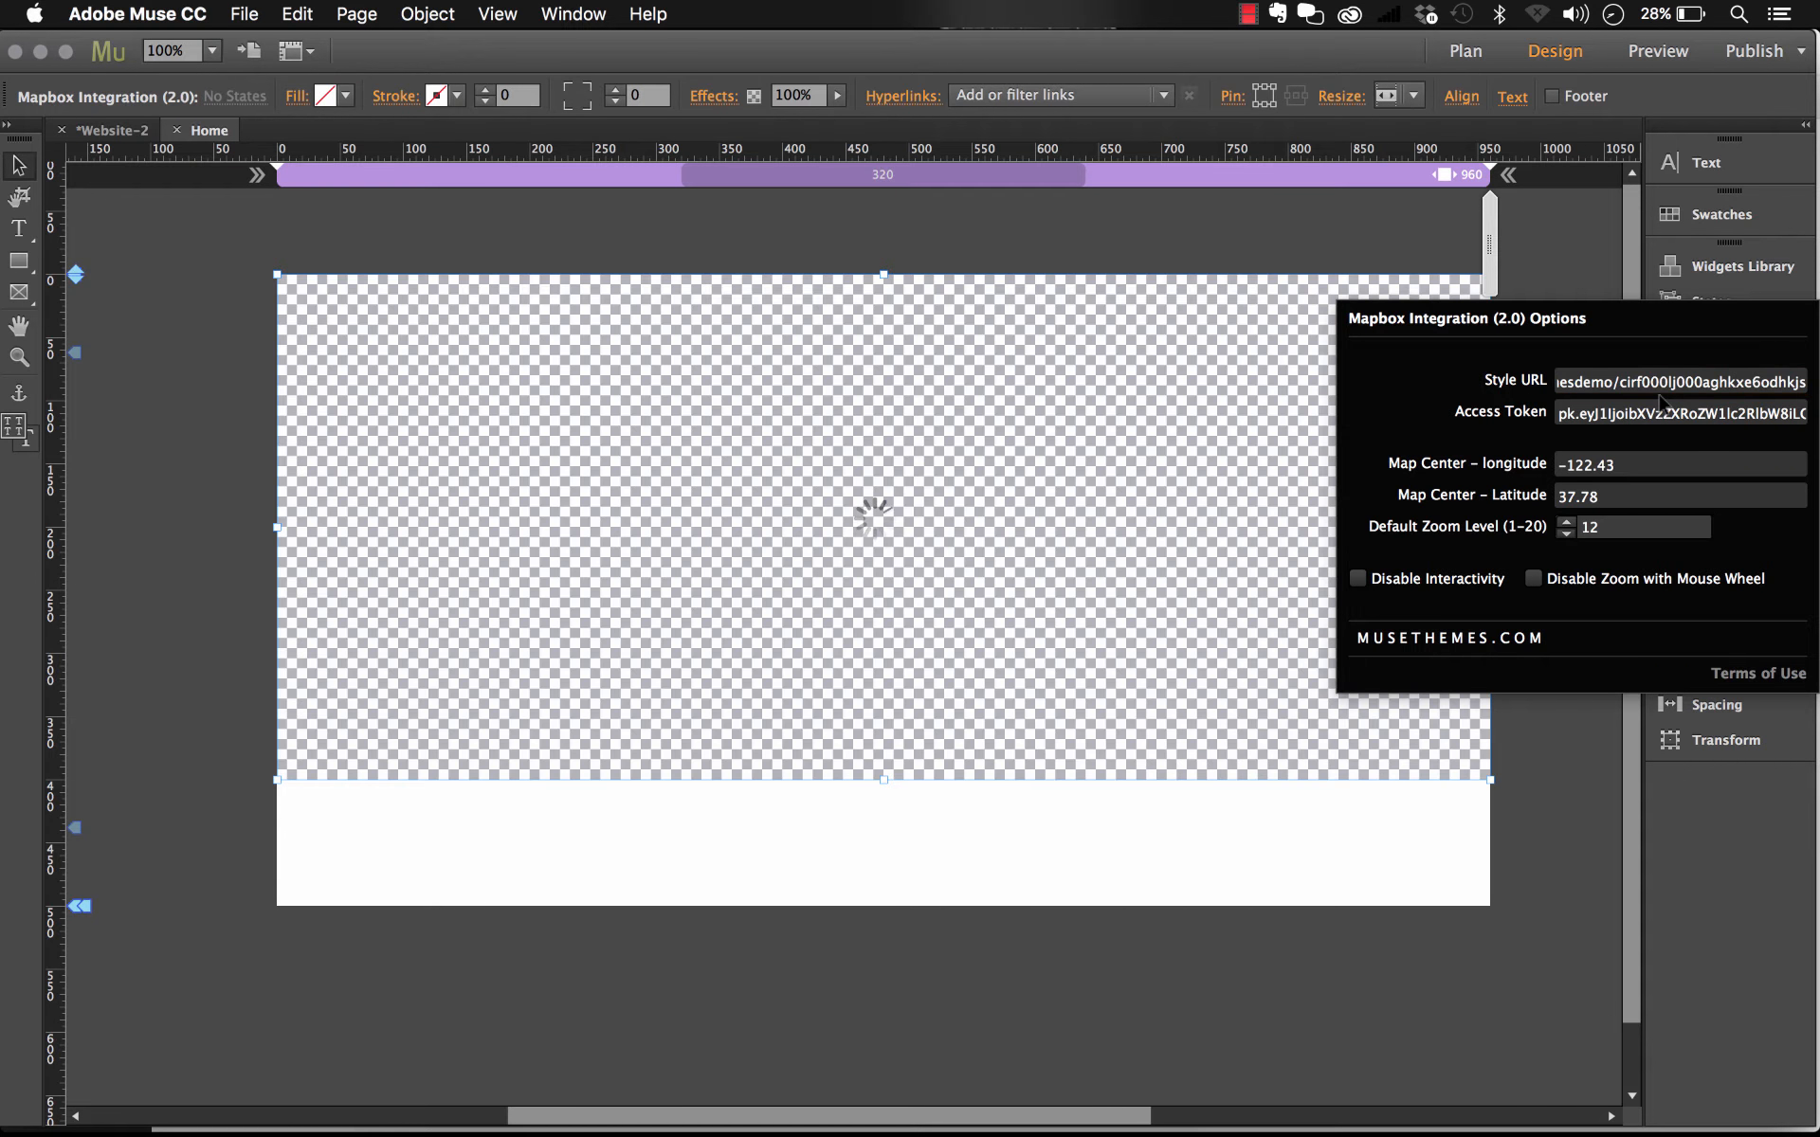
Copy the access token from the Demo style's share page in Chrome and paste it into the Muse widget's Access Token option.
{"action": "mouse_move", "coordinate": [648, 1119]}
{"action": "left_click", "coordinate": [554, 1100]}
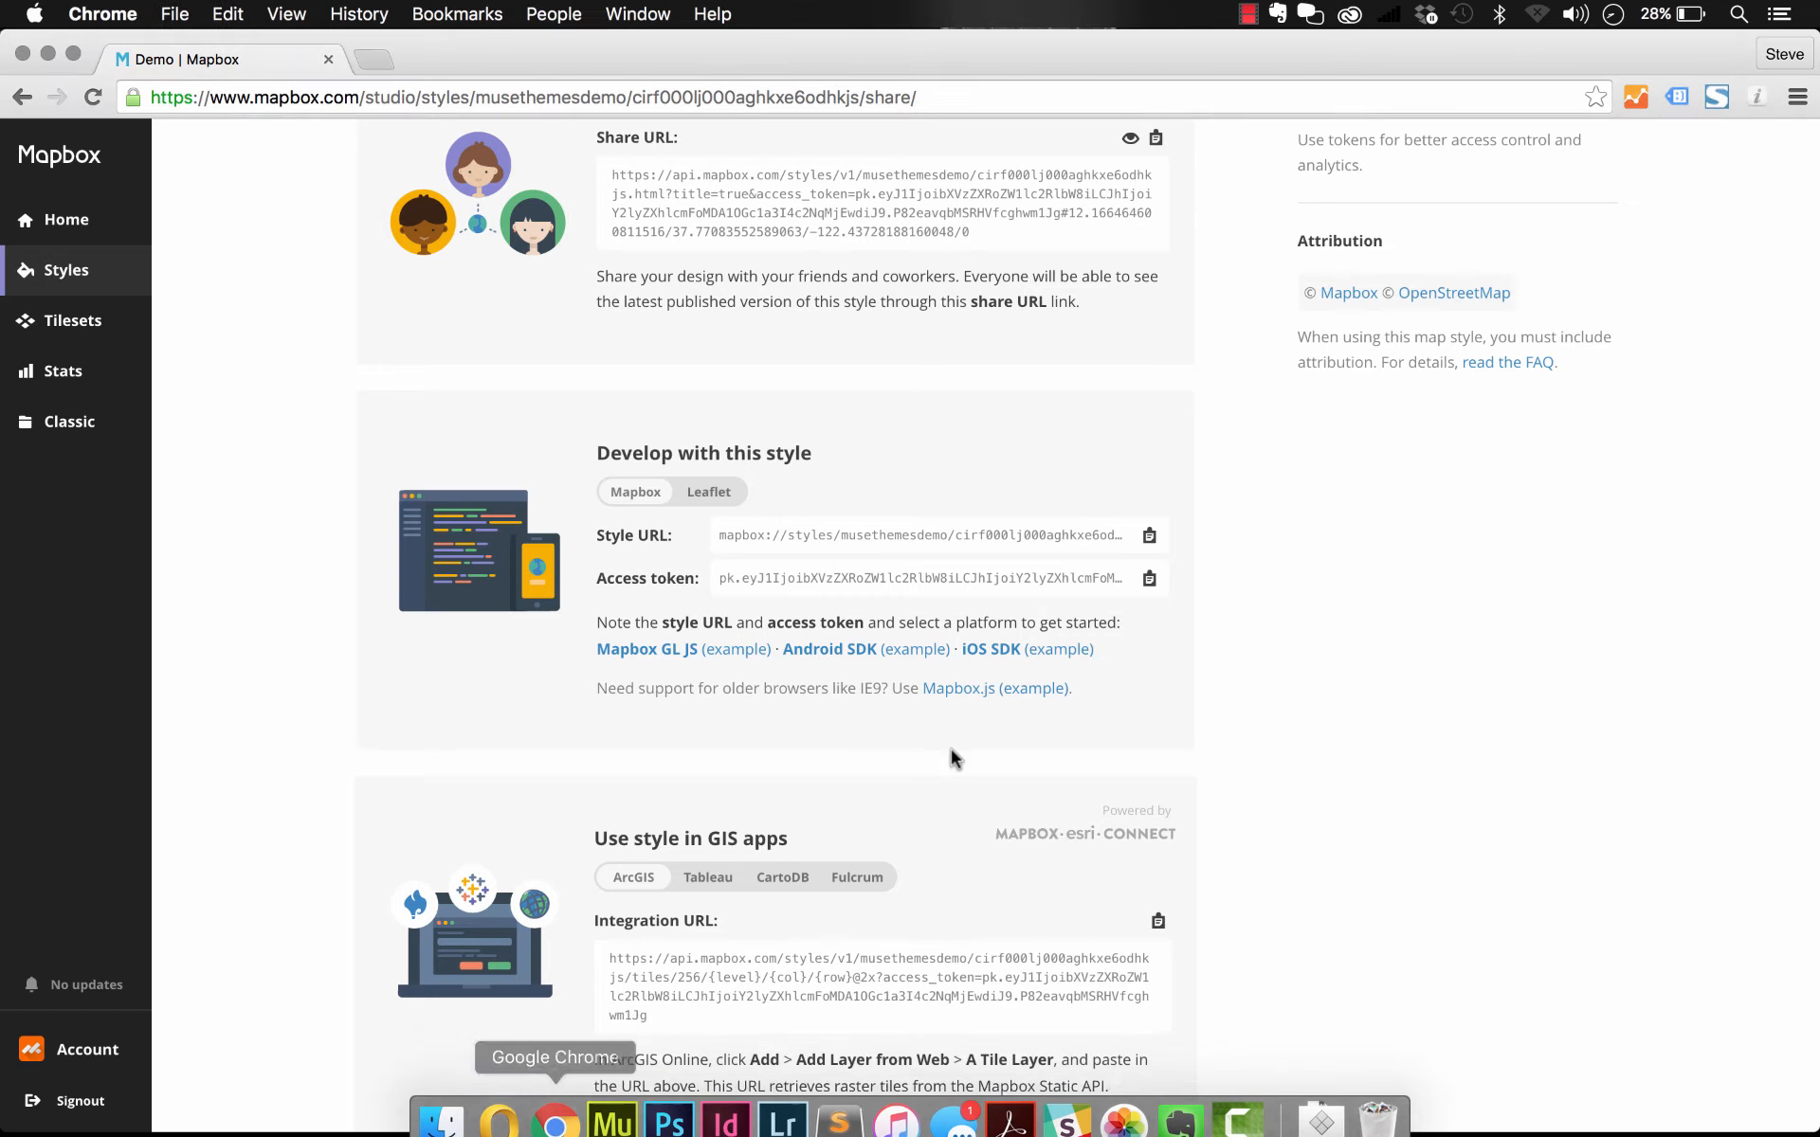
{"action": "left_click", "coordinate": [1149, 578]}
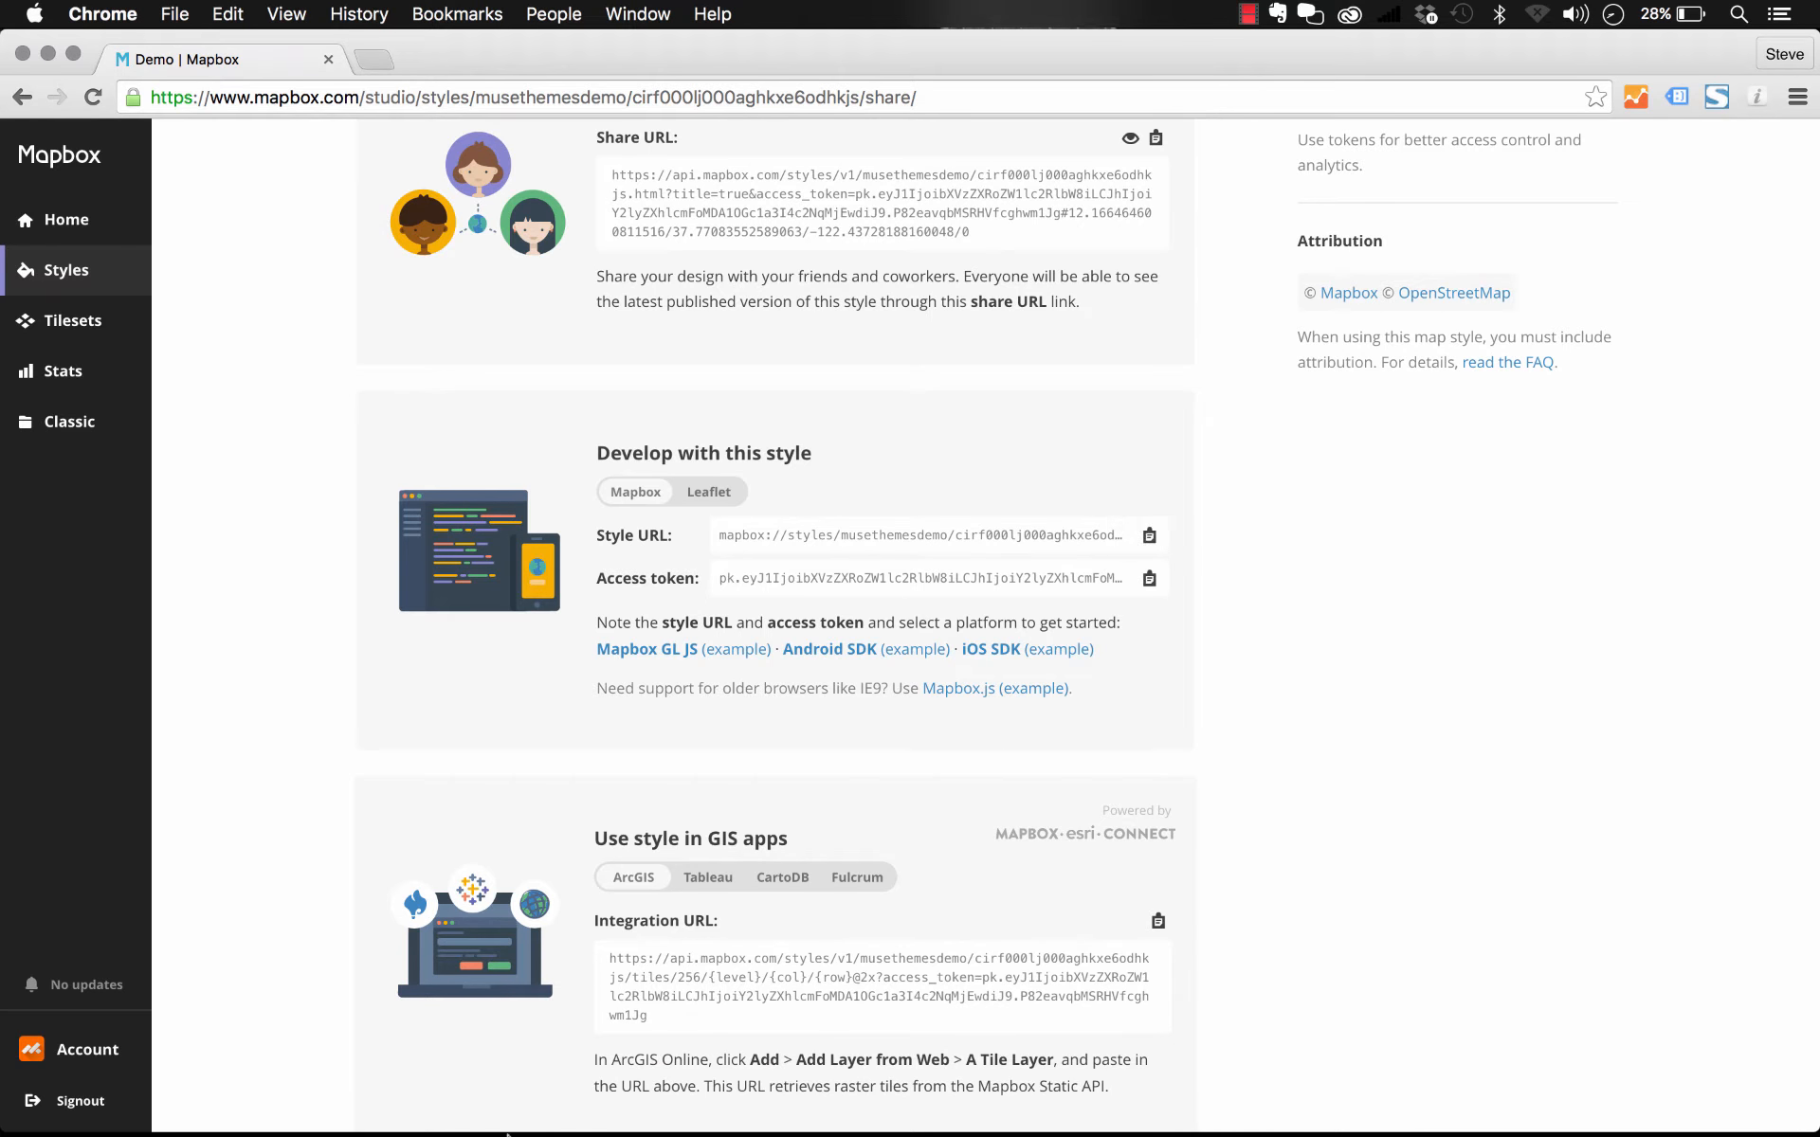
{"action": "left_click", "coordinate": [612, 1099]}
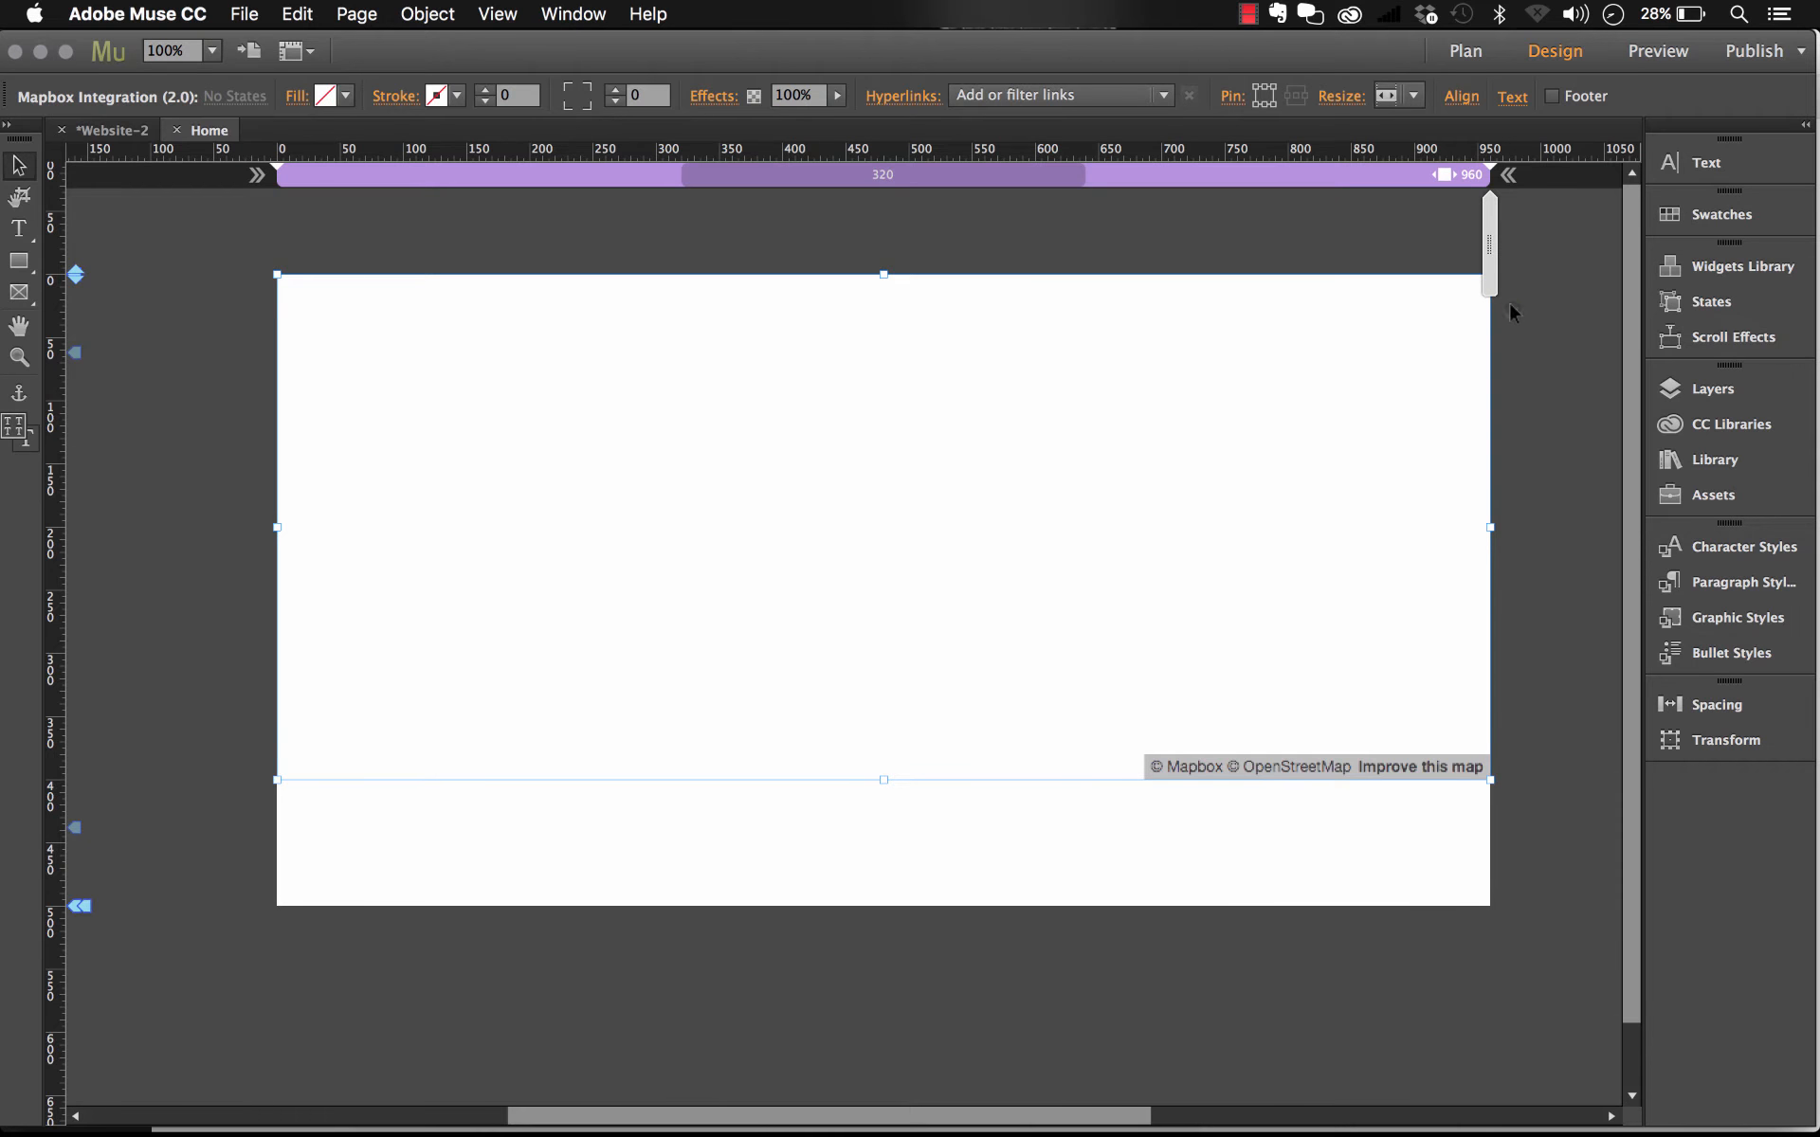
{"action": "left_click", "coordinate": [1513, 312]}
{"action": "left_click", "coordinate": [1741, 414]}
{"action": "key", "text": "super+a"}
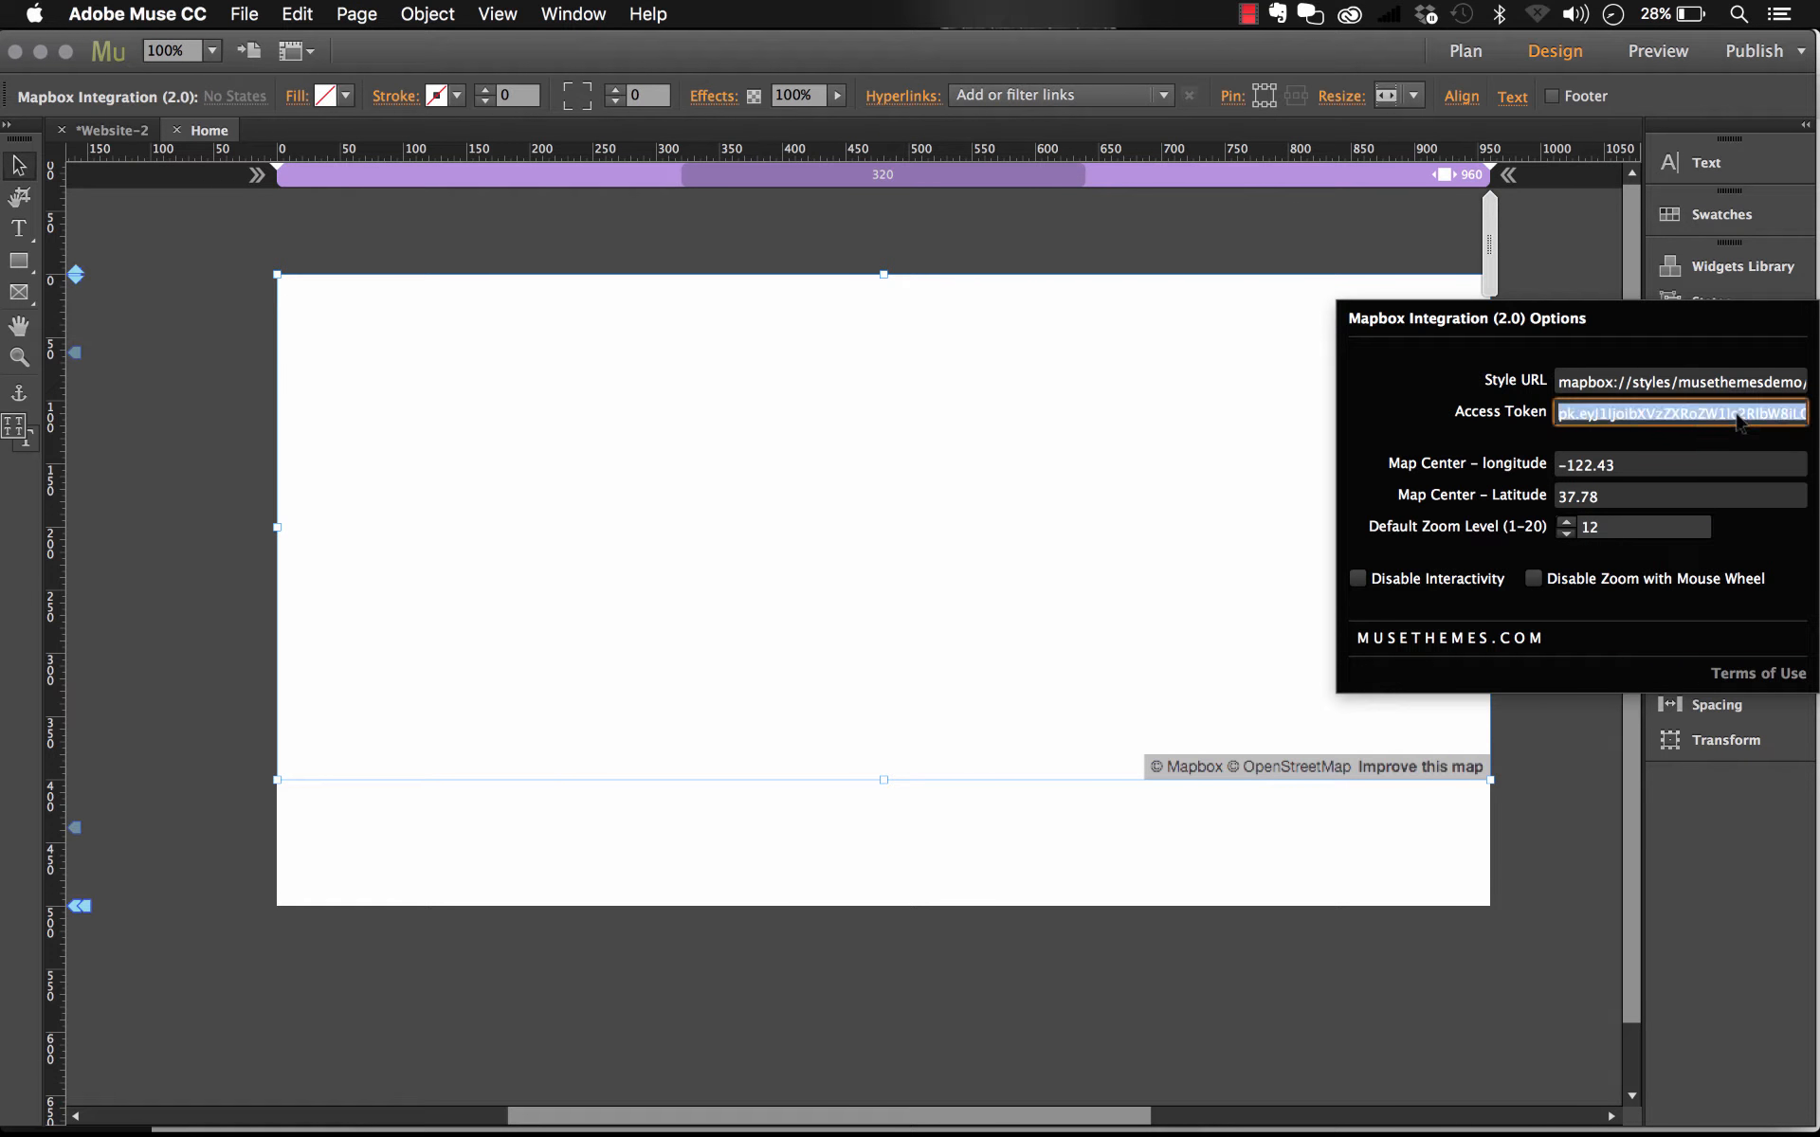
{"action": "key", "text": "super+v"}
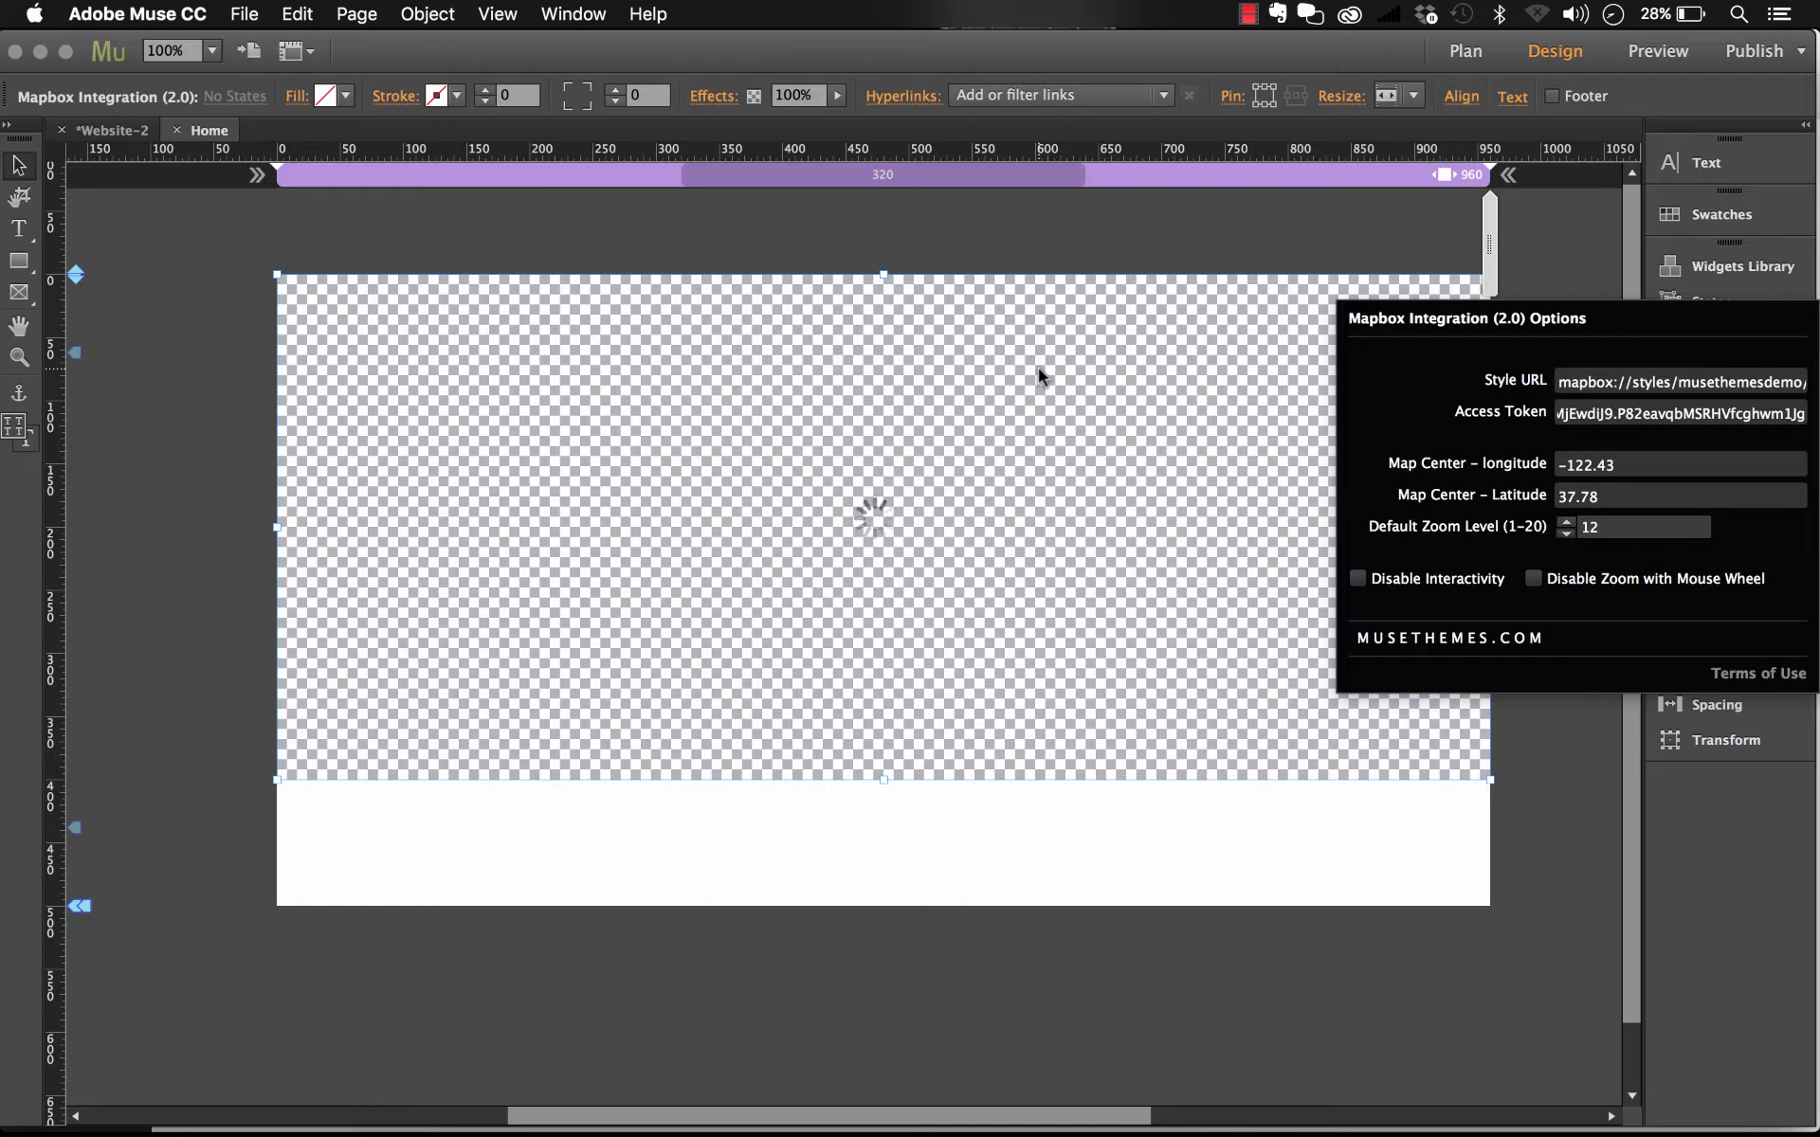
Deselect the map widget and preview the Home page in the browser.
{"action": "left_click", "coordinate": [741, 224]}
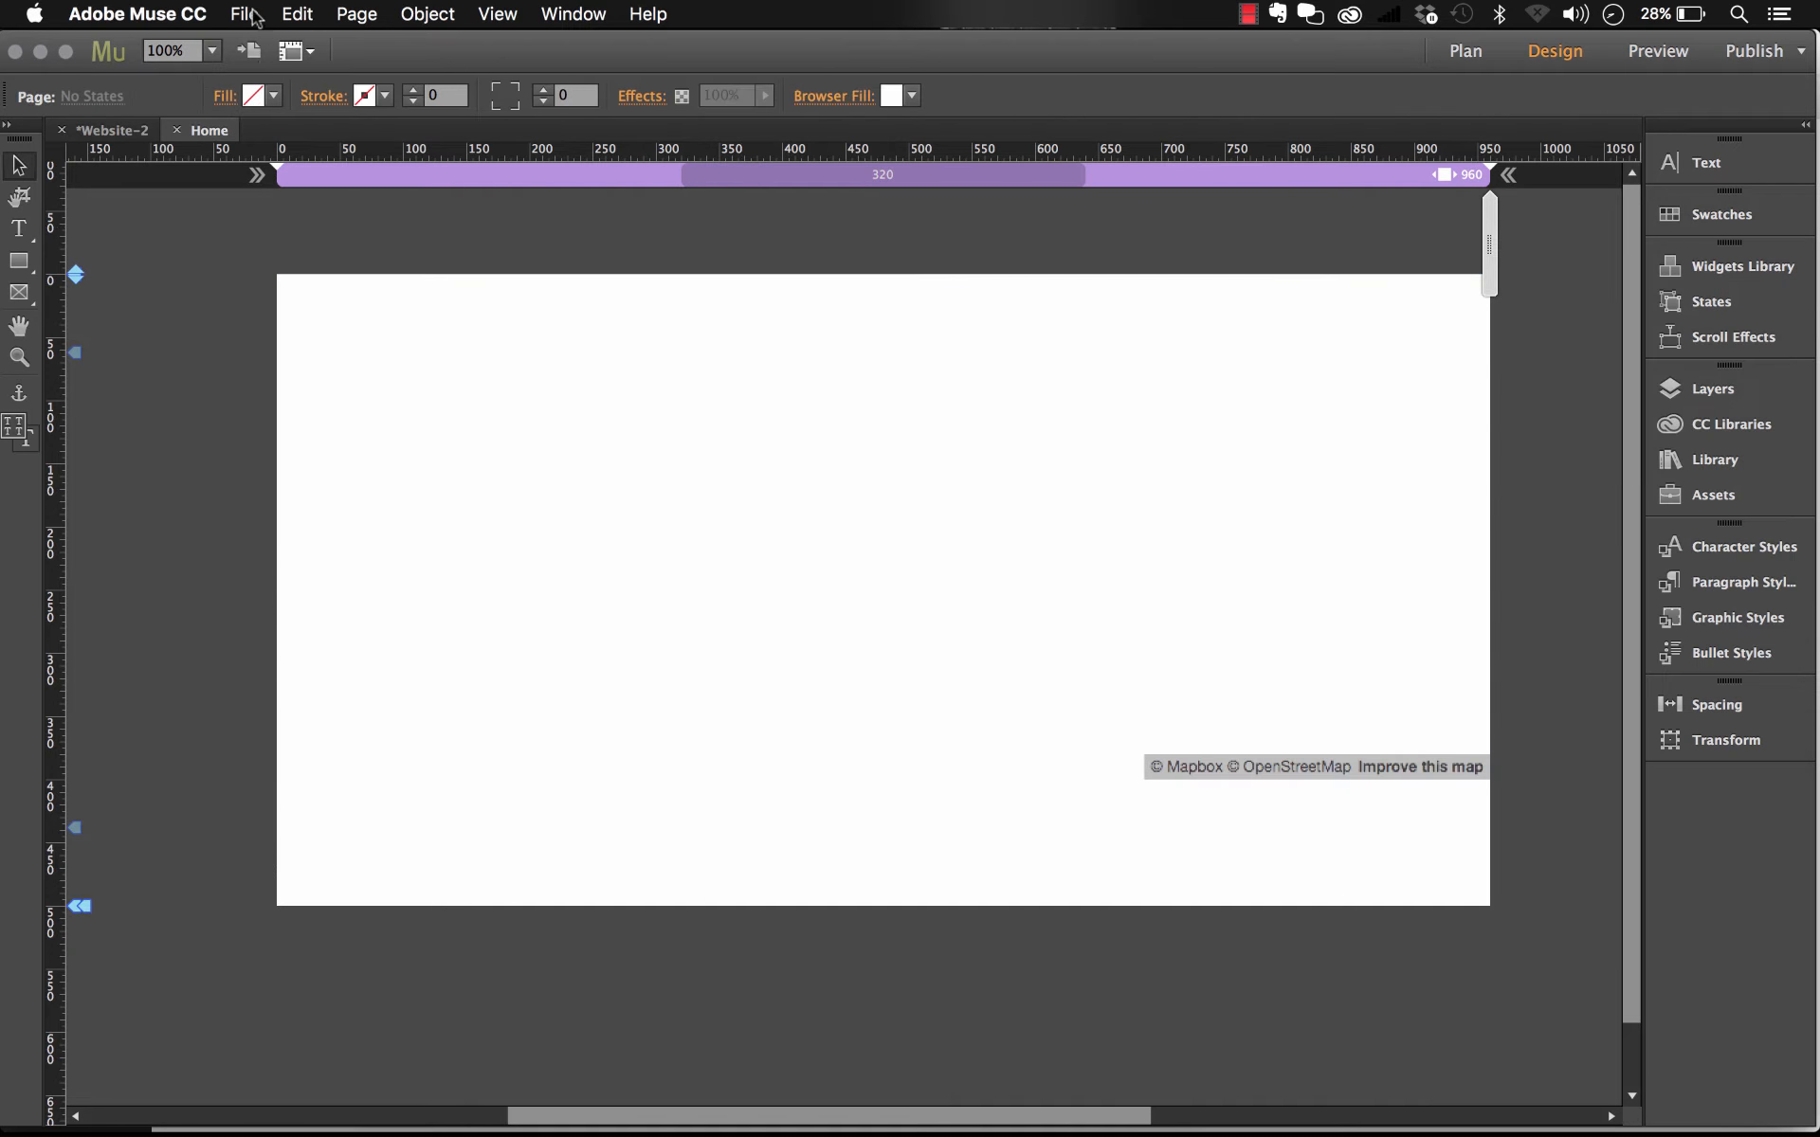
{"action": "left_click", "coordinate": [244, 14]}
{"action": "left_click", "coordinate": [355, 413]}
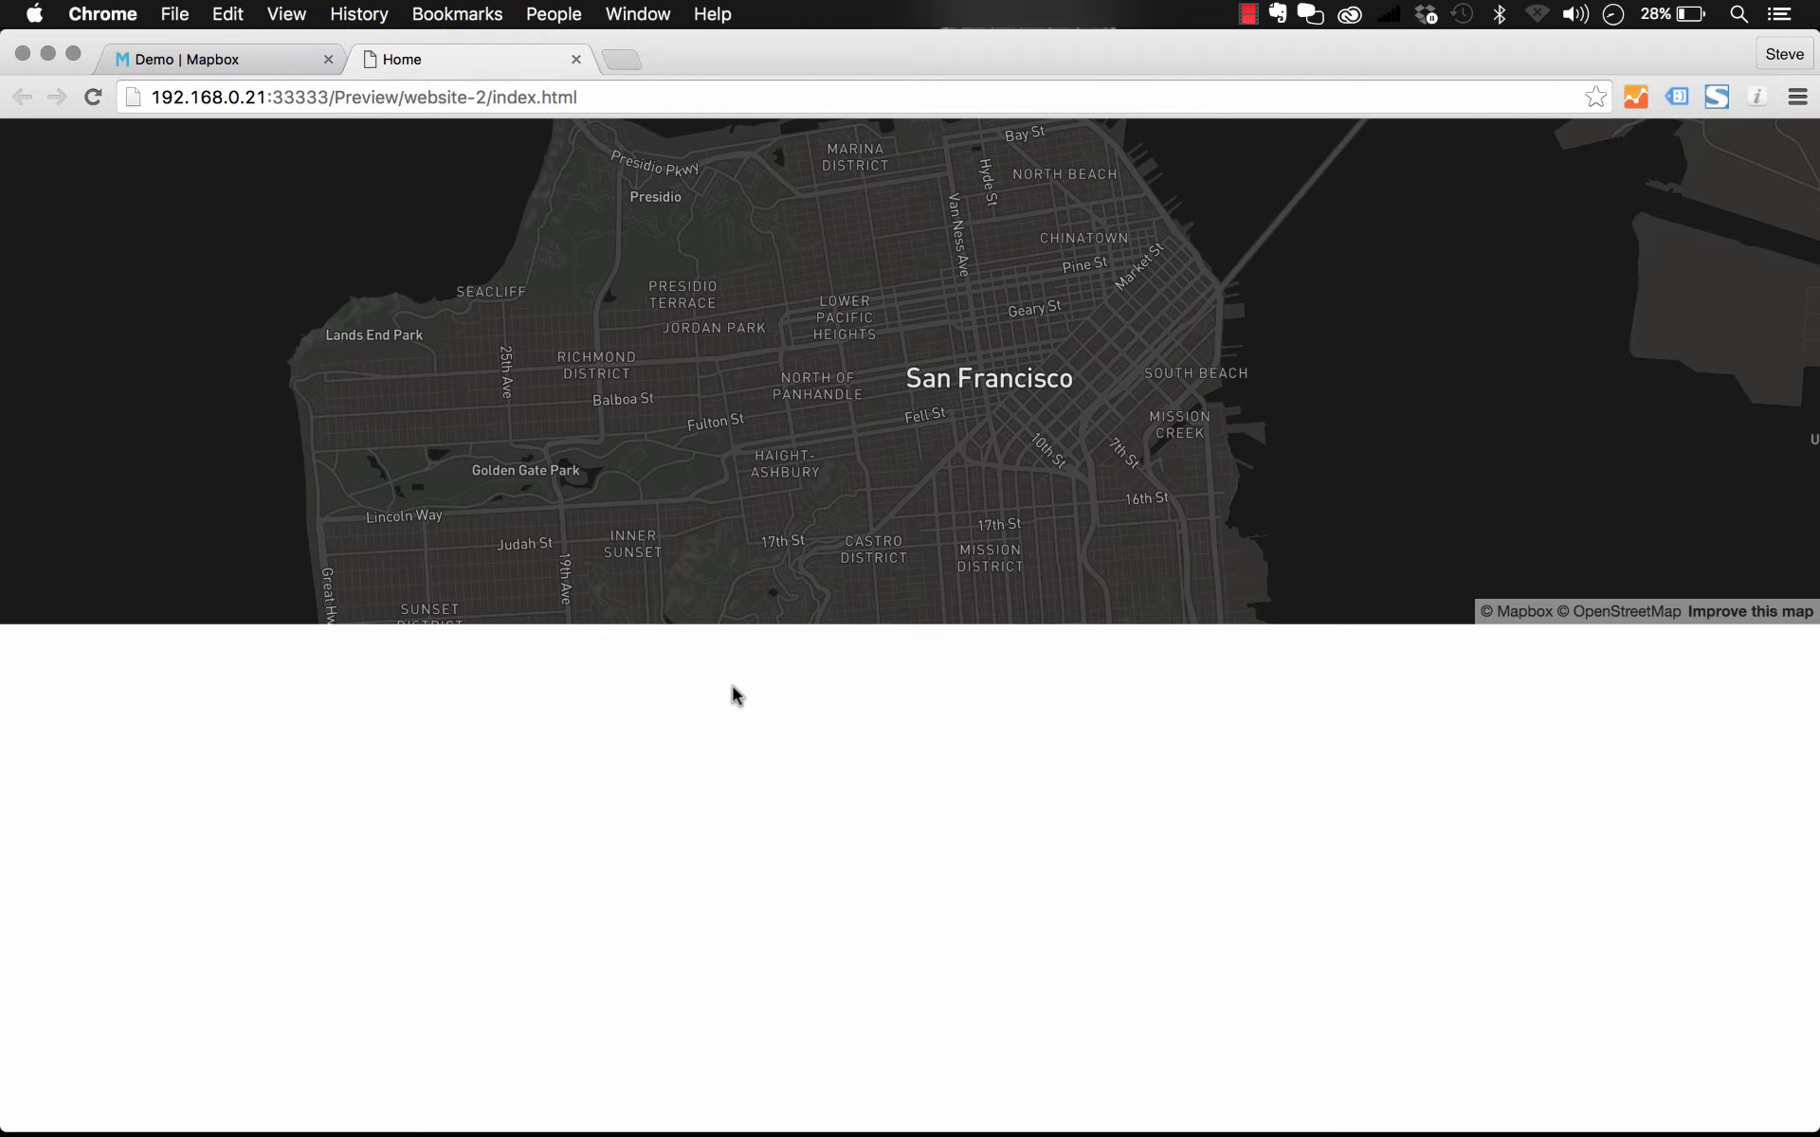
Open the Demo style for editing in Mapbox and bring Noe Valley into view at a zoom level of about 14.2.
{"action": "left_click", "coordinate": [273, 60]}
{"action": "scroll", "coordinate": [392, 364], "scroll_direction": "up", "scroll_amount": 5}
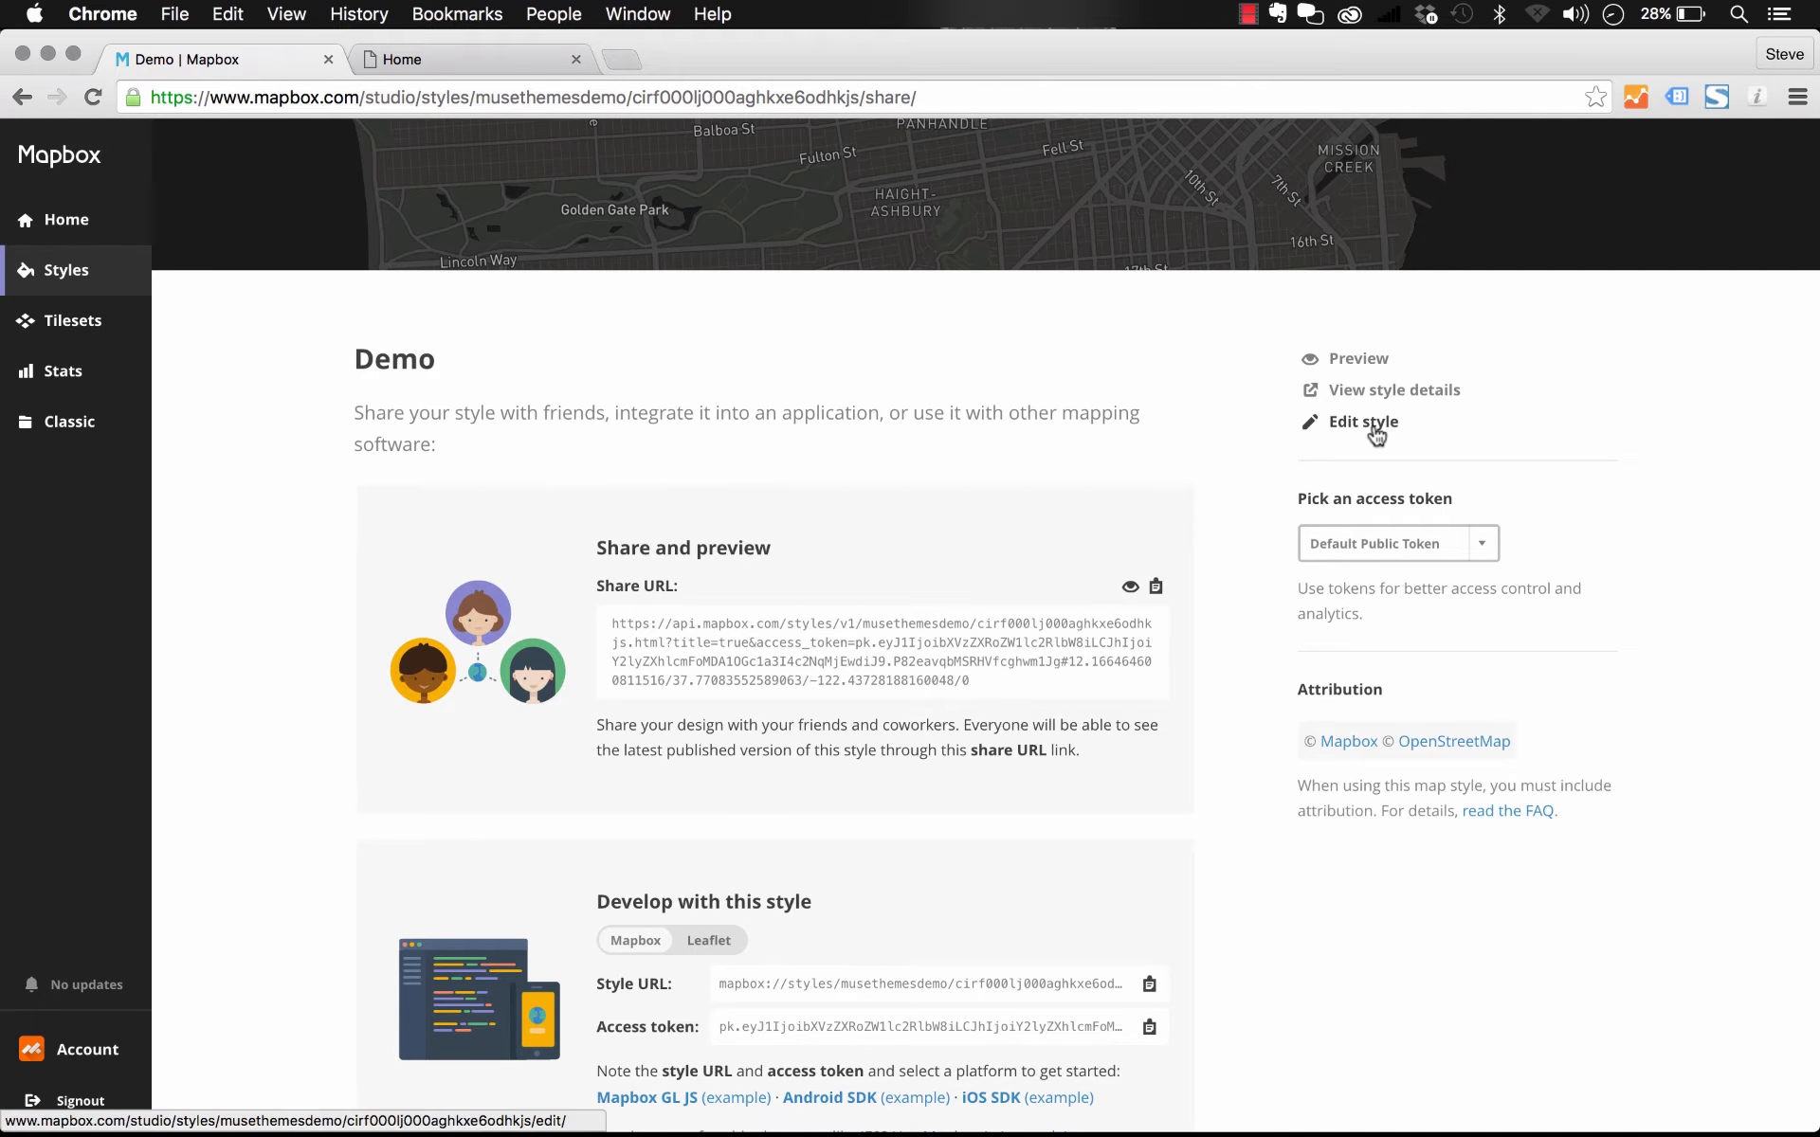
{"action": "left_click", "coordinate": [1376, 433]}
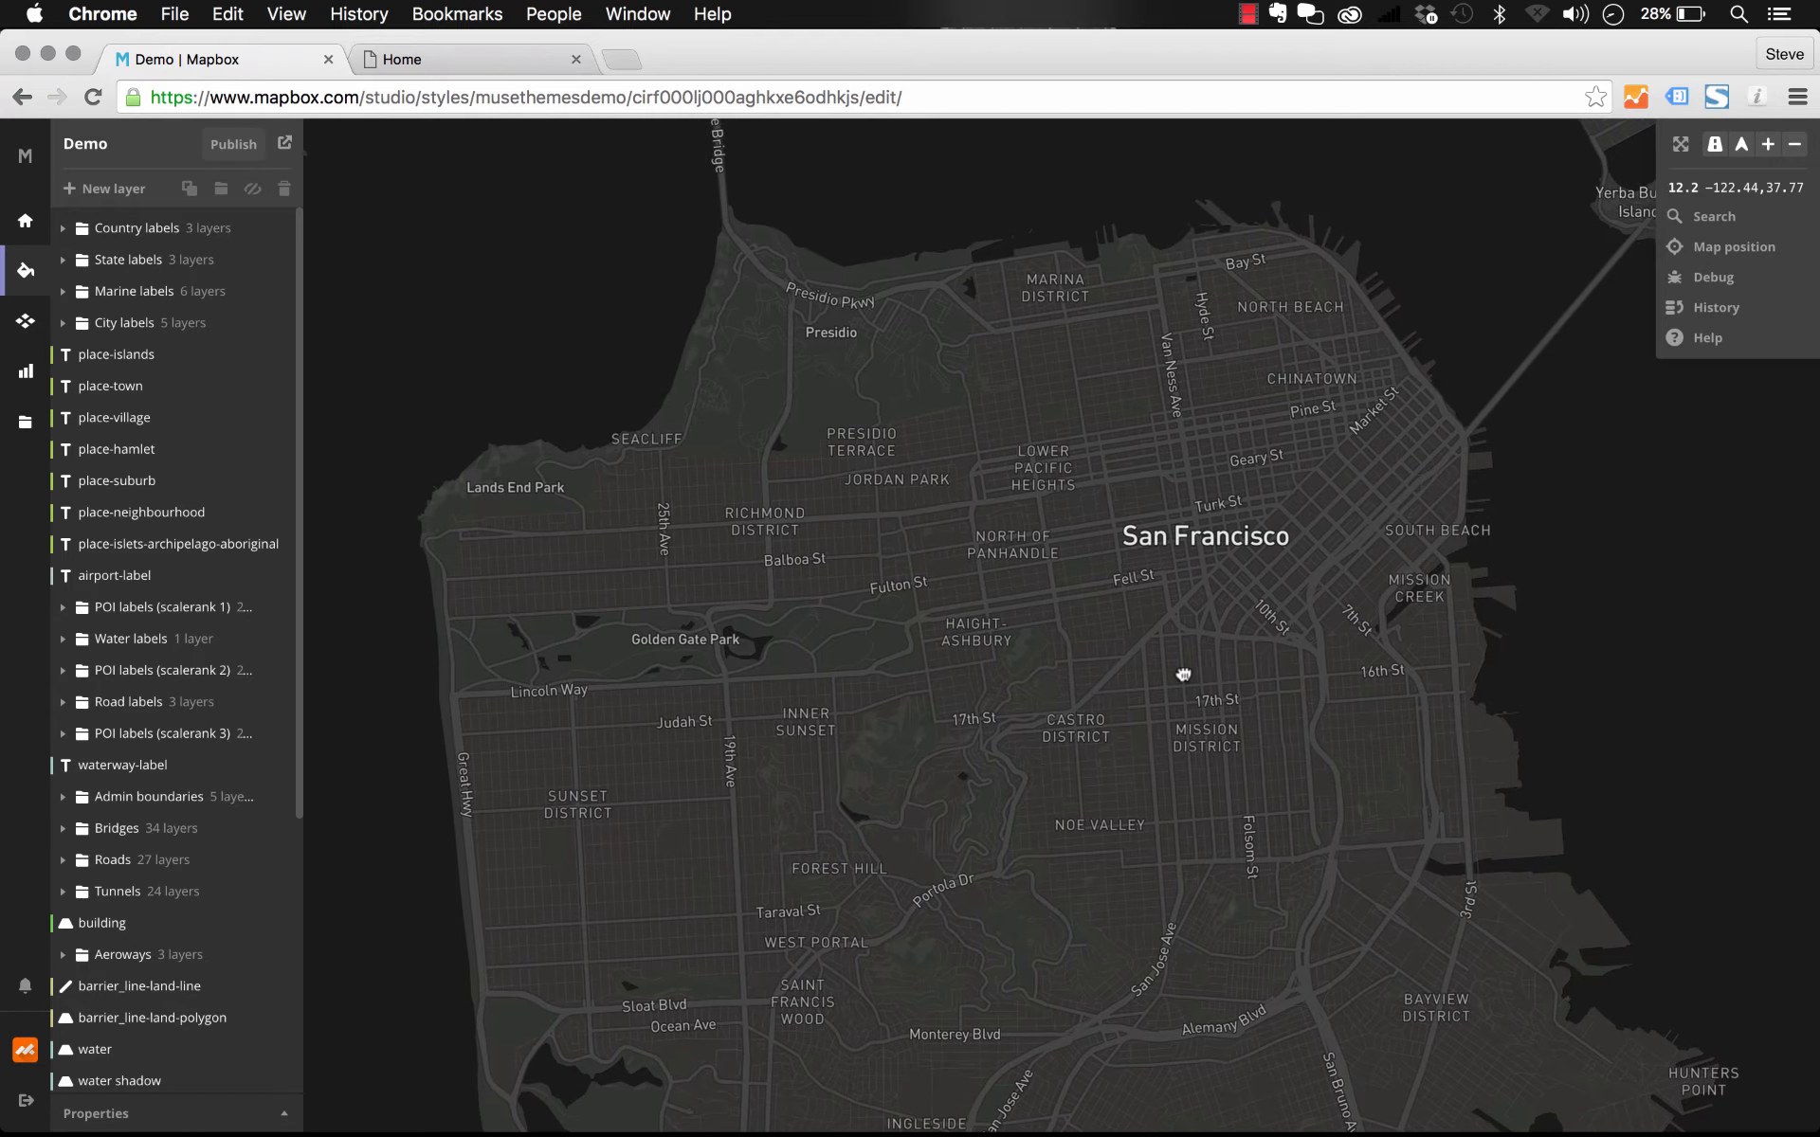
{"action": "left_click_drag", "start_coordinate": [1183, 675], "coordinate": [1150, 468]}
{"action": "left_click_drag", "start_coordinate": [1100, 597], "coordinate": [1005, 687]}
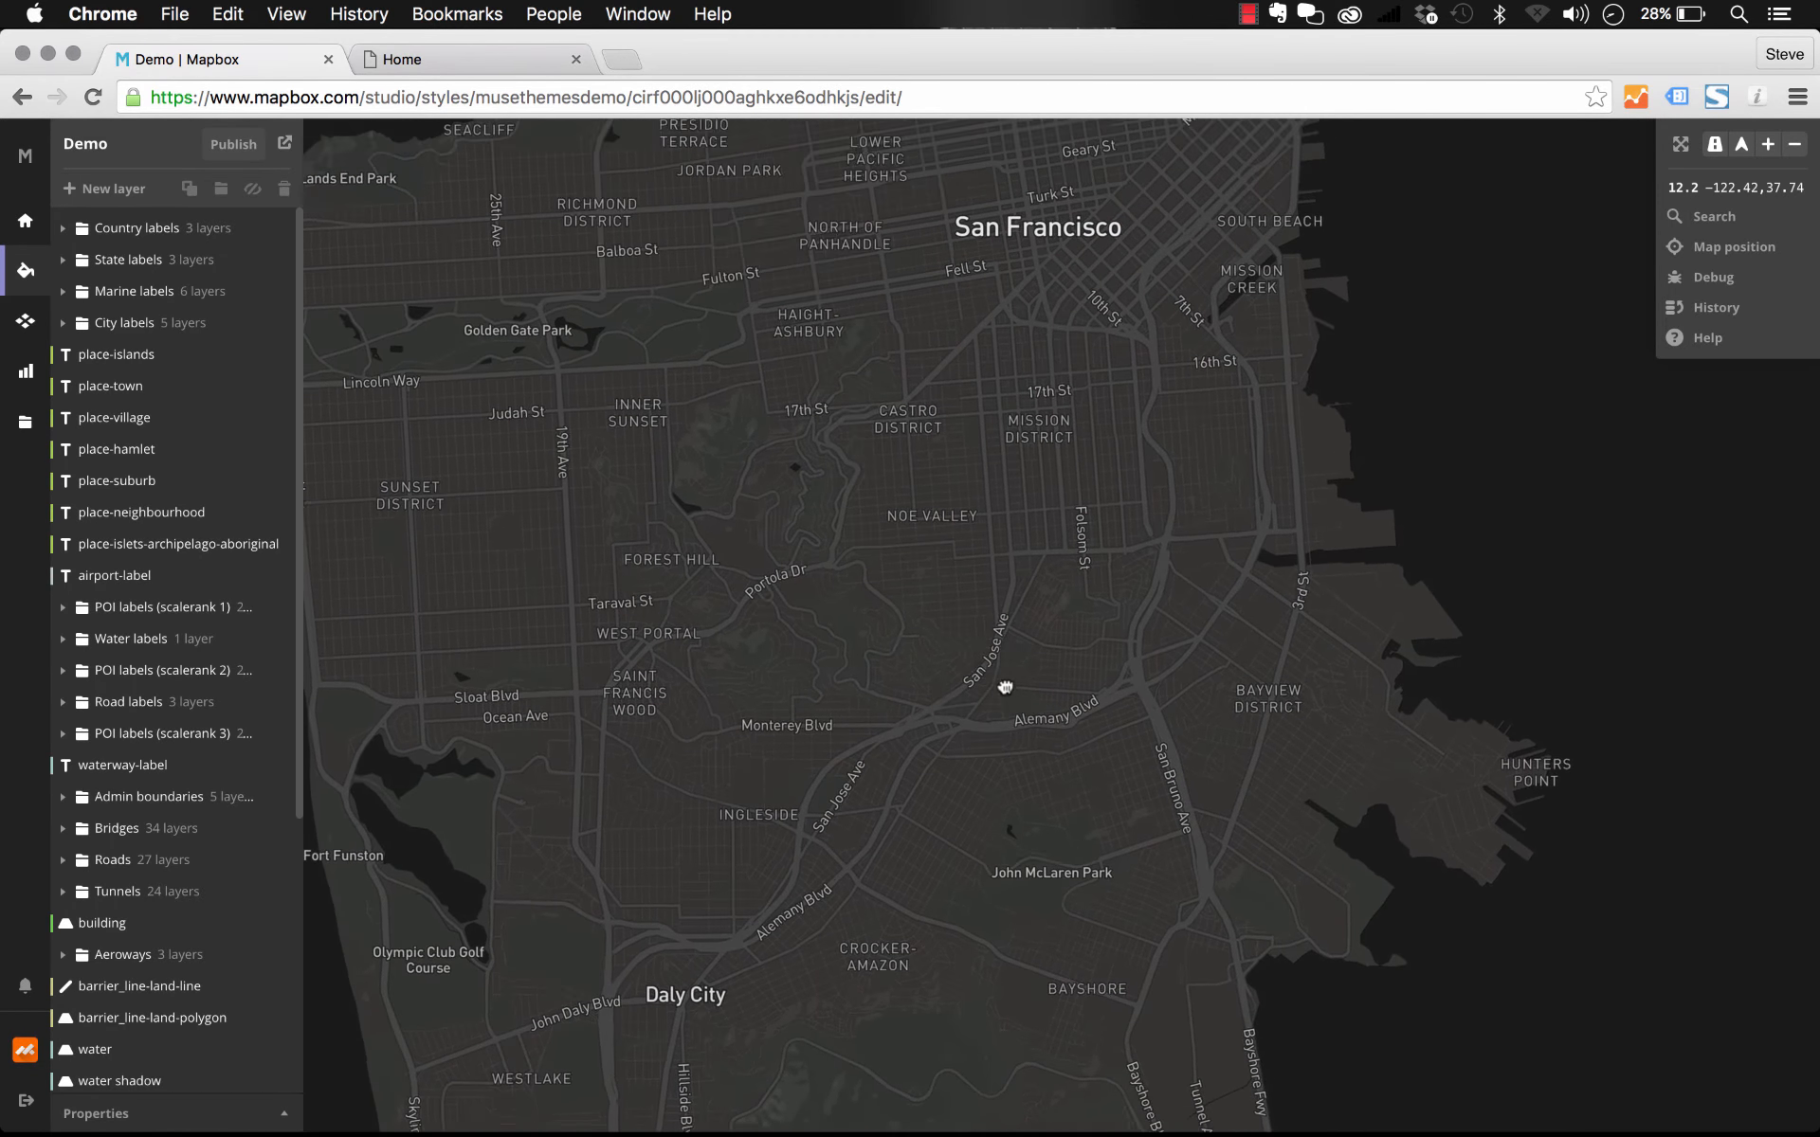
{"action": "scroll", "coordinate": [941, 565], "scroll_direction": "up", "scroll_amount": 5}
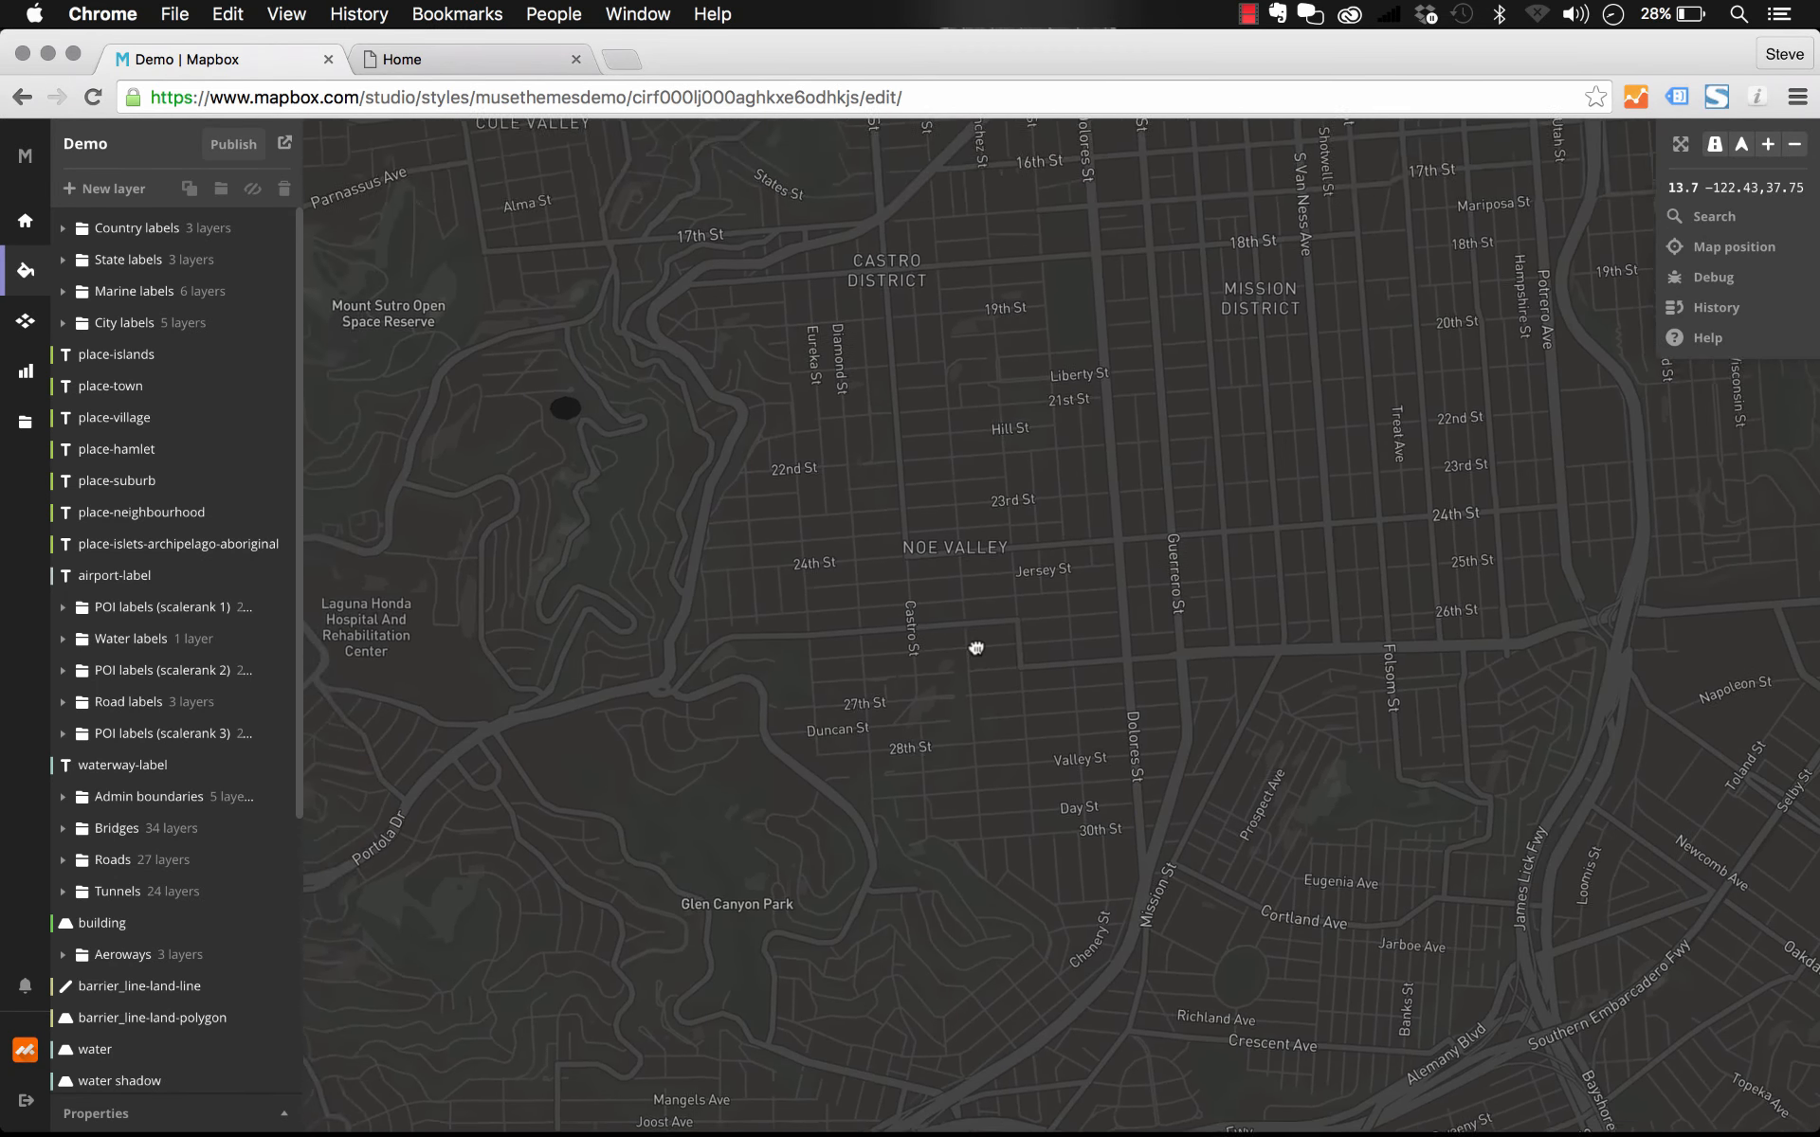
{"action": "scroll", "coordinate": [977, 649], "scroll_direction": "up", "scroll_amount": 3}
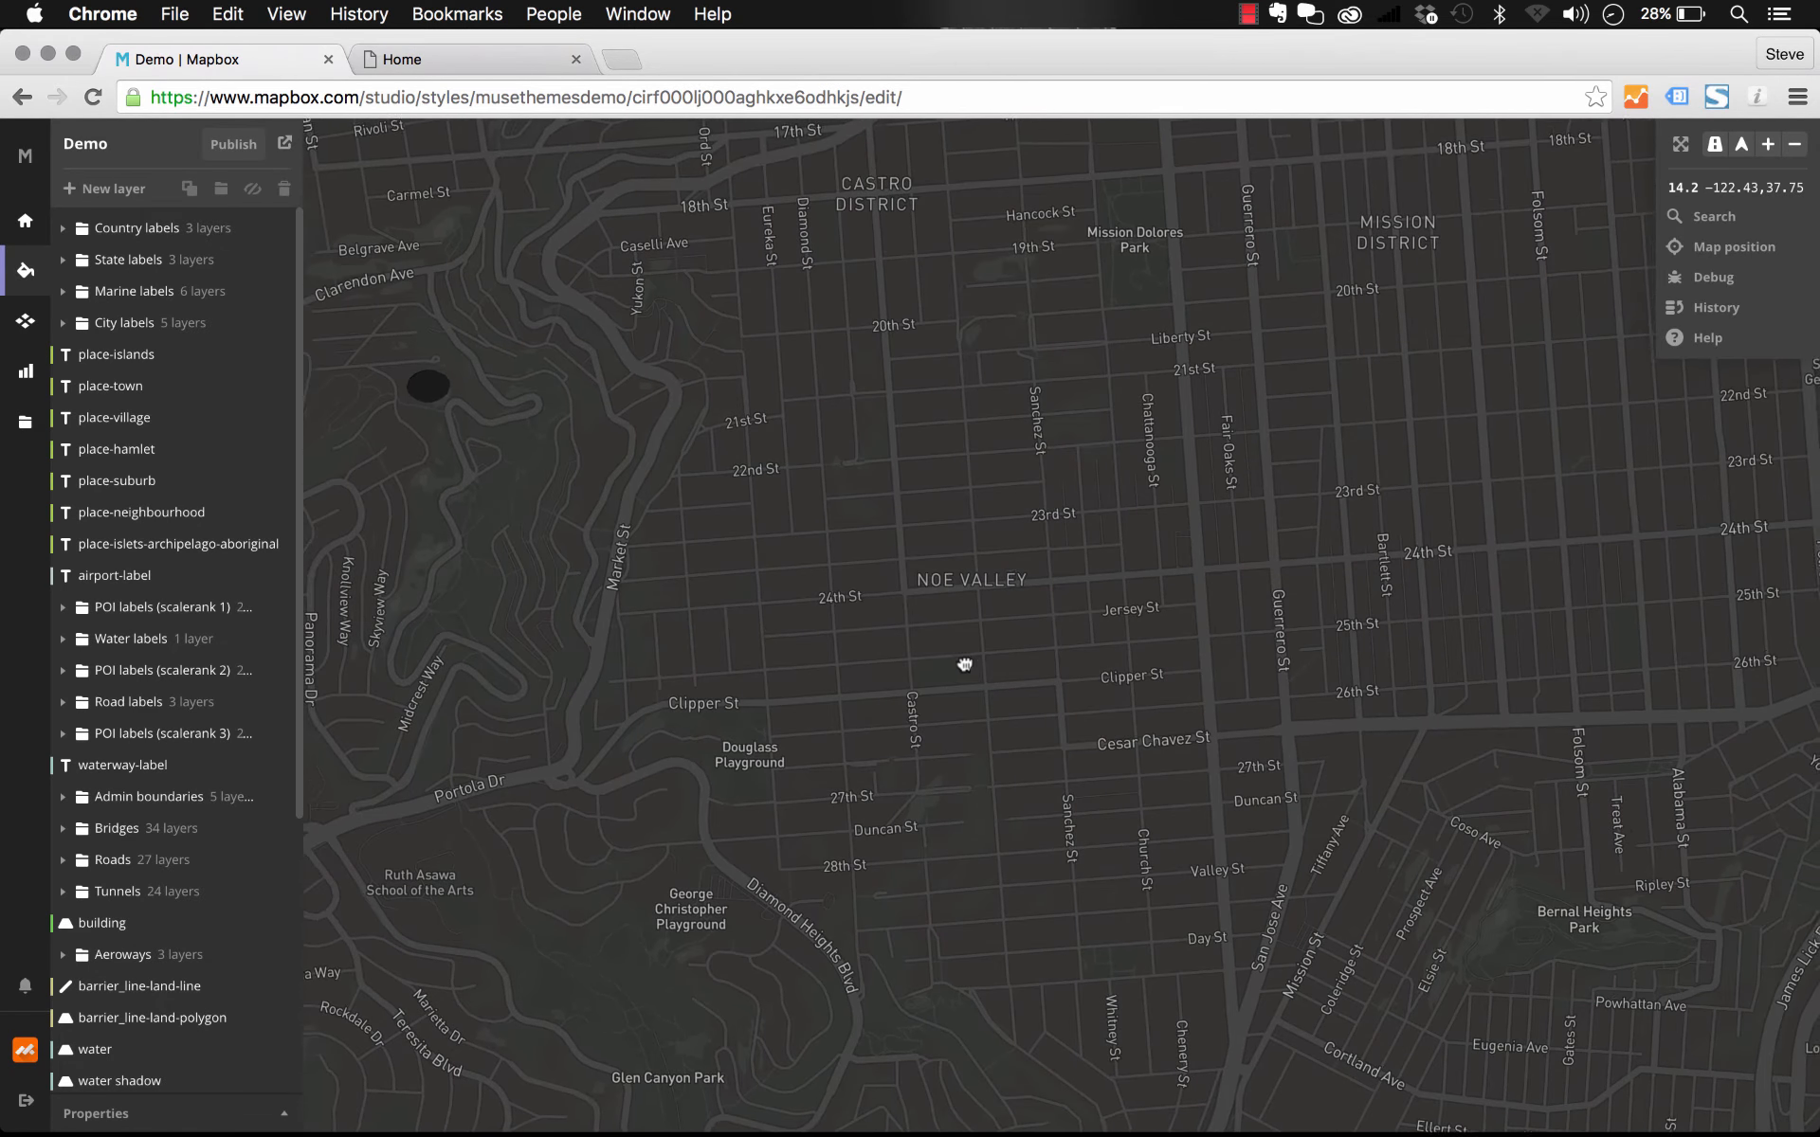
{"action": "left_click_drag", "start_coordinate": [965, 664], "coordinate": [982, 673]}
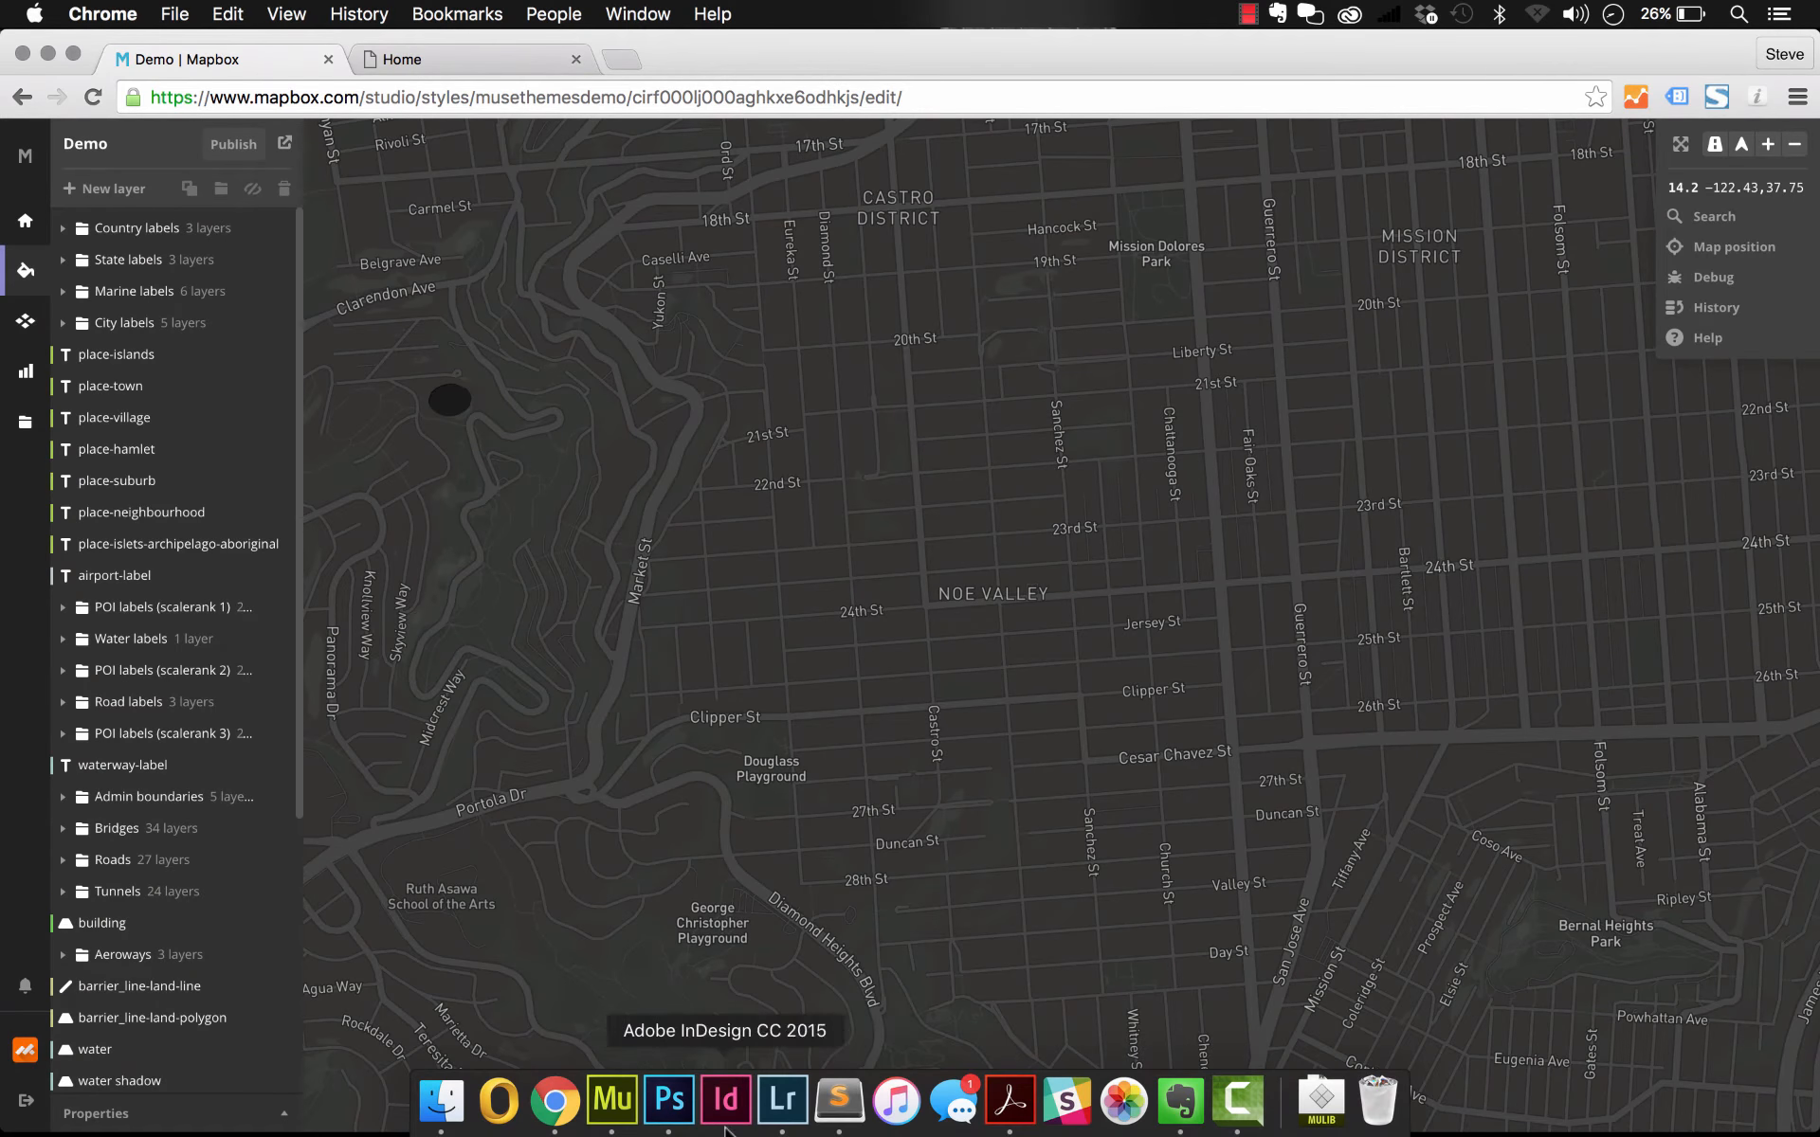
Switch to Adobe Muse and set the Mapbox widget's map center latitude to 37.75, checking the coordinates against the Mapbox editor.
{"action": "left_click", "coordinate": [616, 1104]}
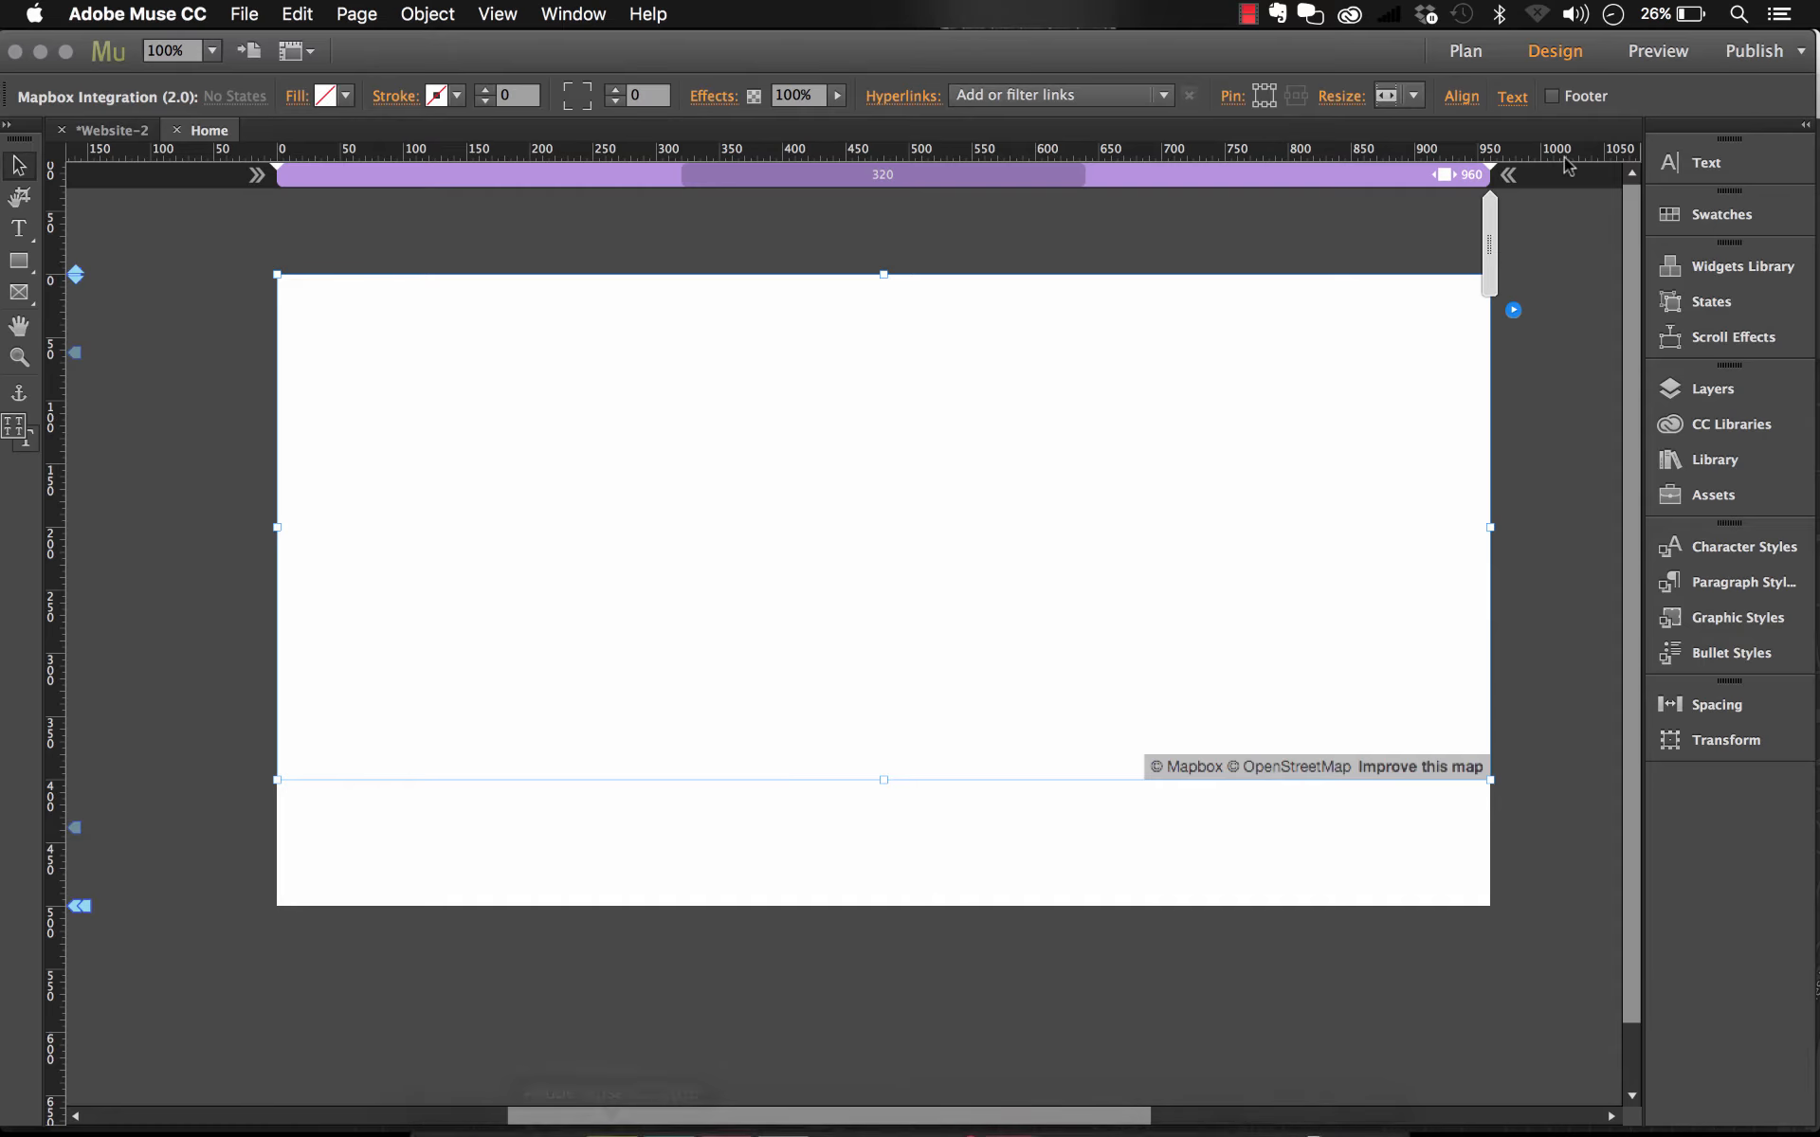
{"action": "left_click", "coordinate": [1516, 315]}
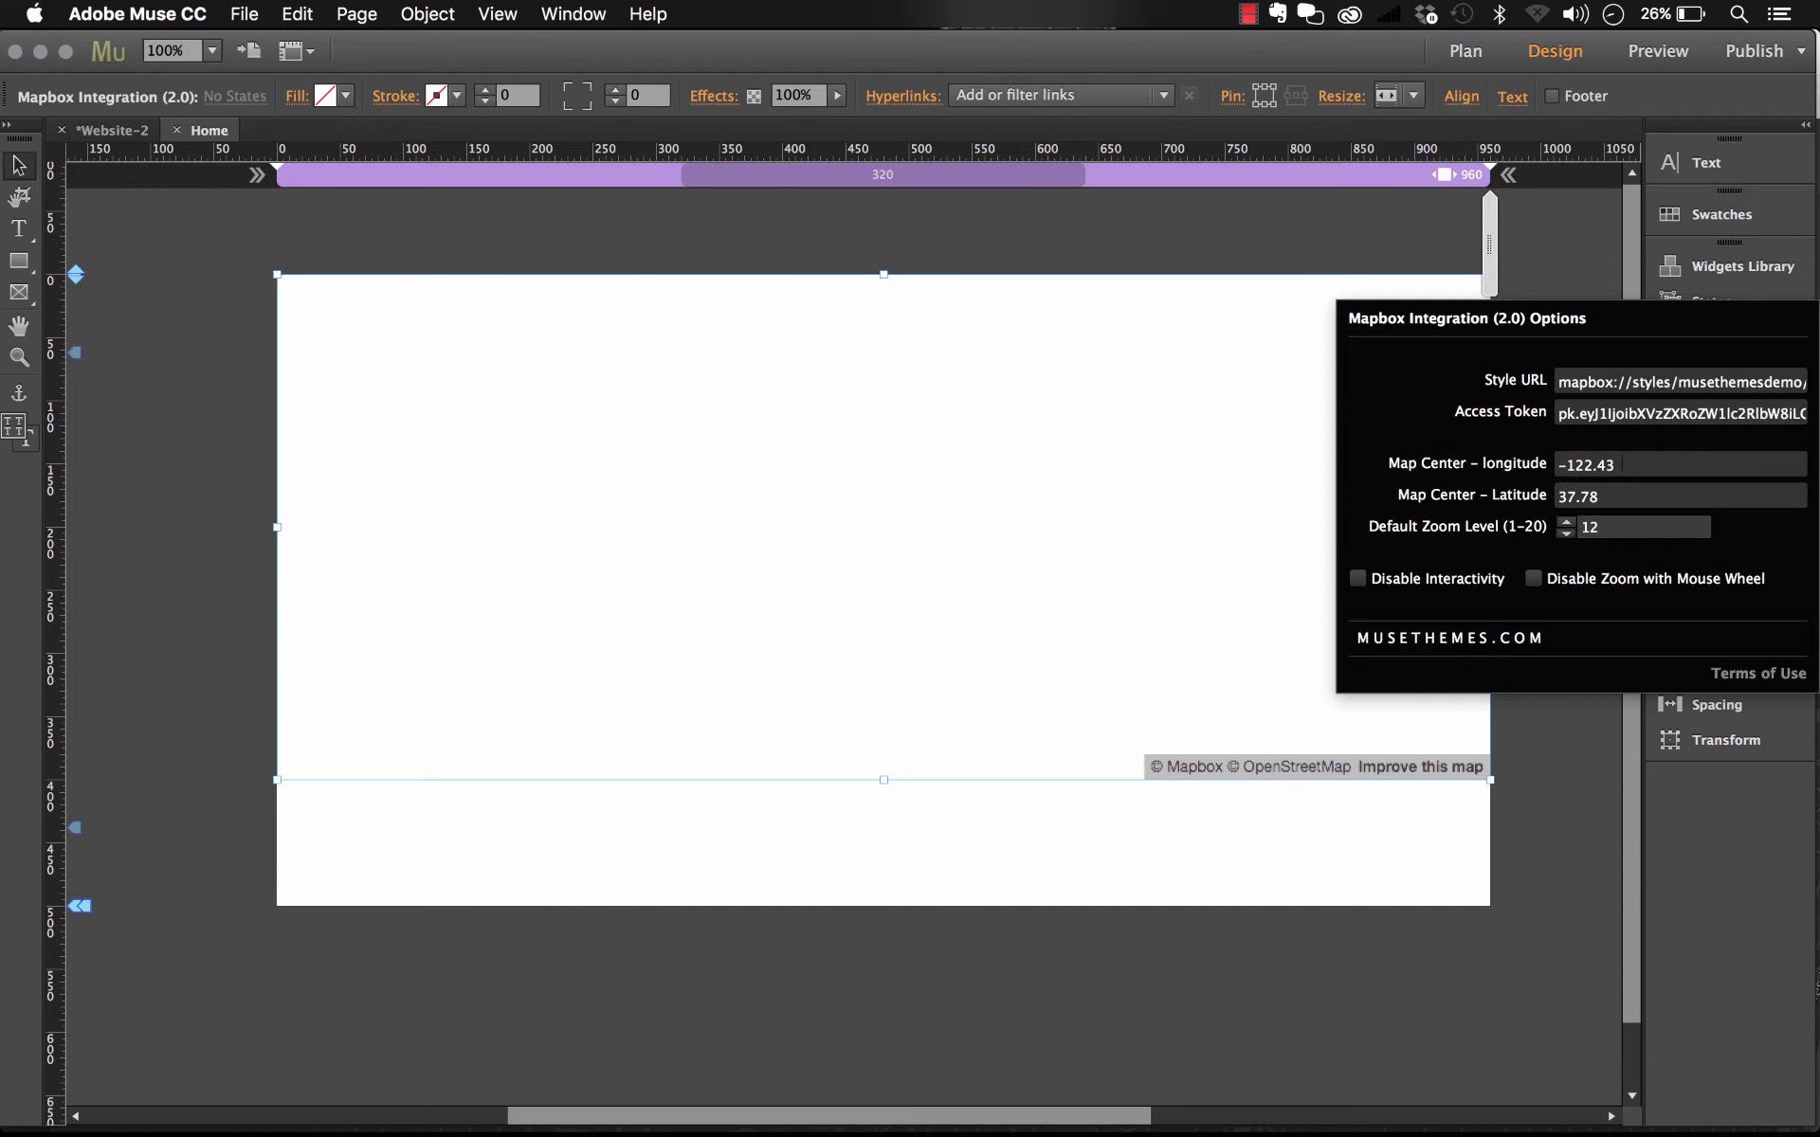
{"action": "left_click", "coordinate": [554, 1100]}
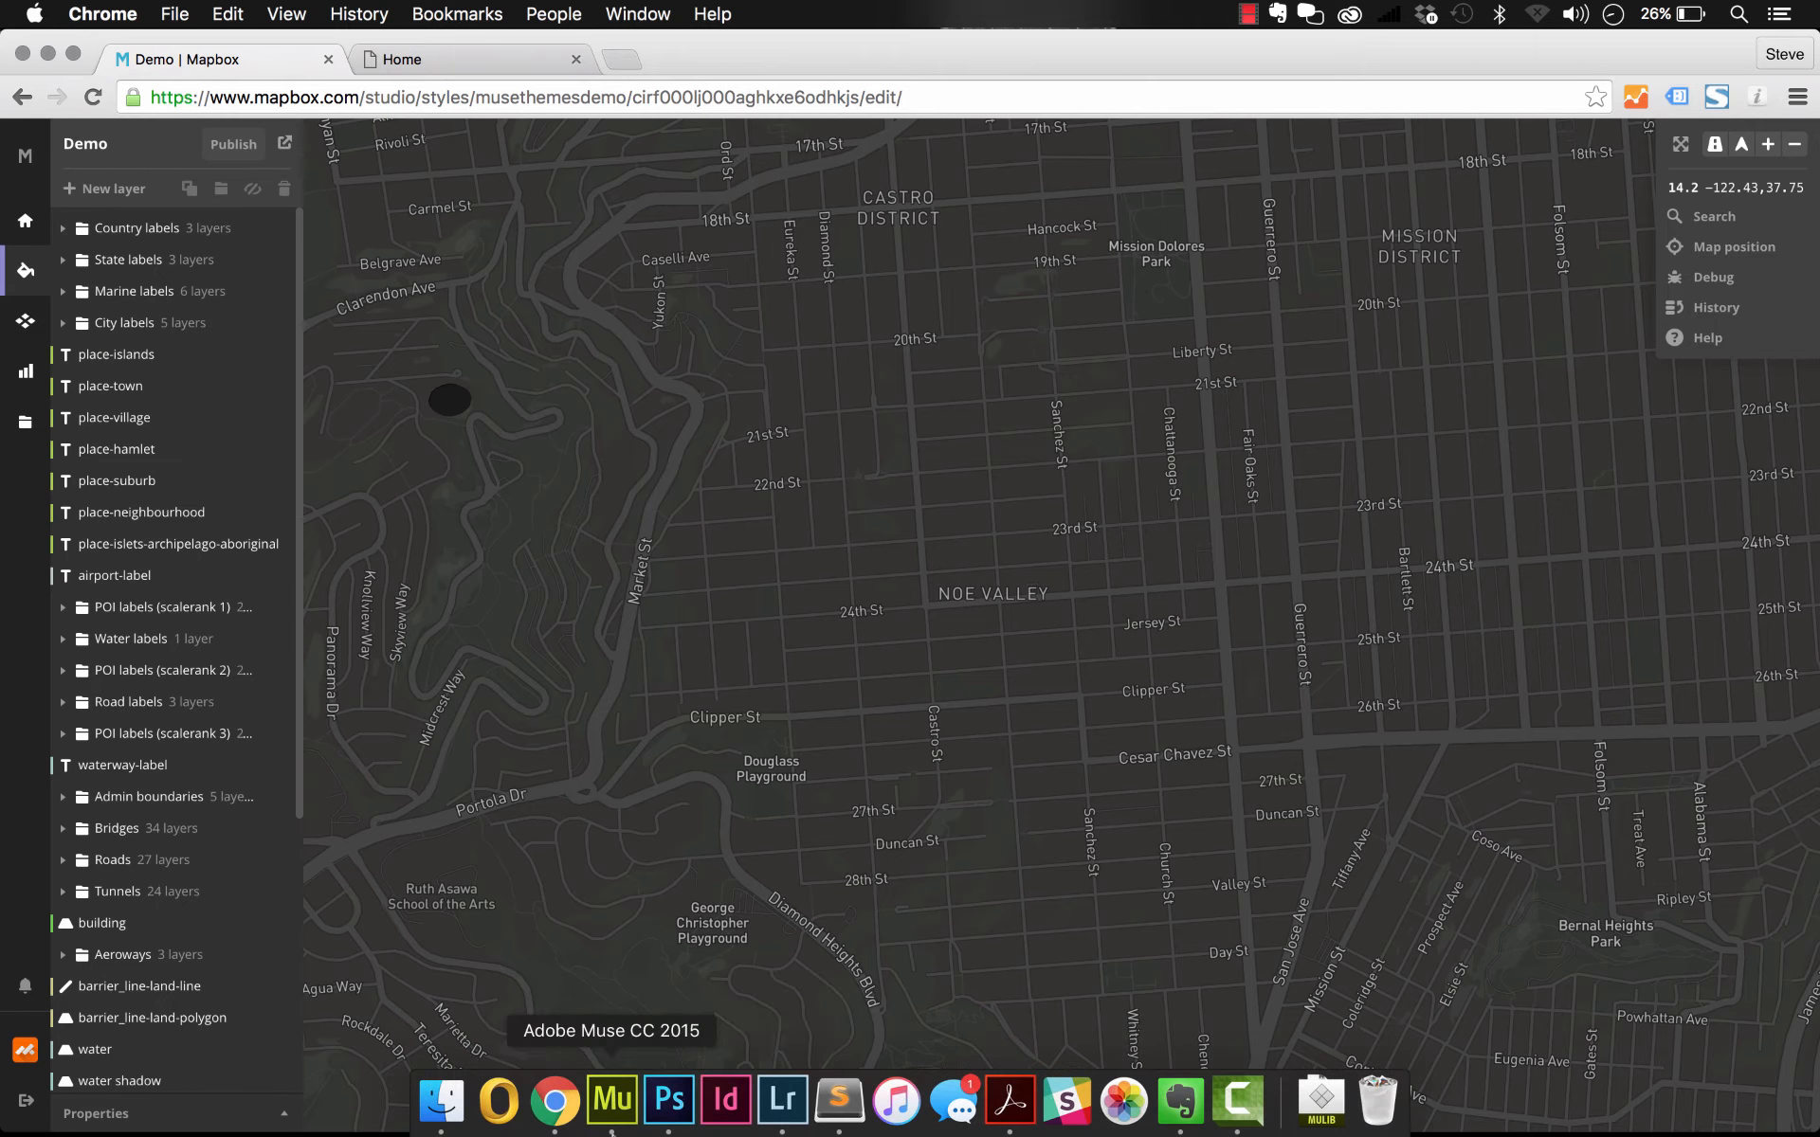
{"action": "left_click", "coordinate": [607, 1128]}
{"action": "left_click", "coordinate": [1513, 309]}
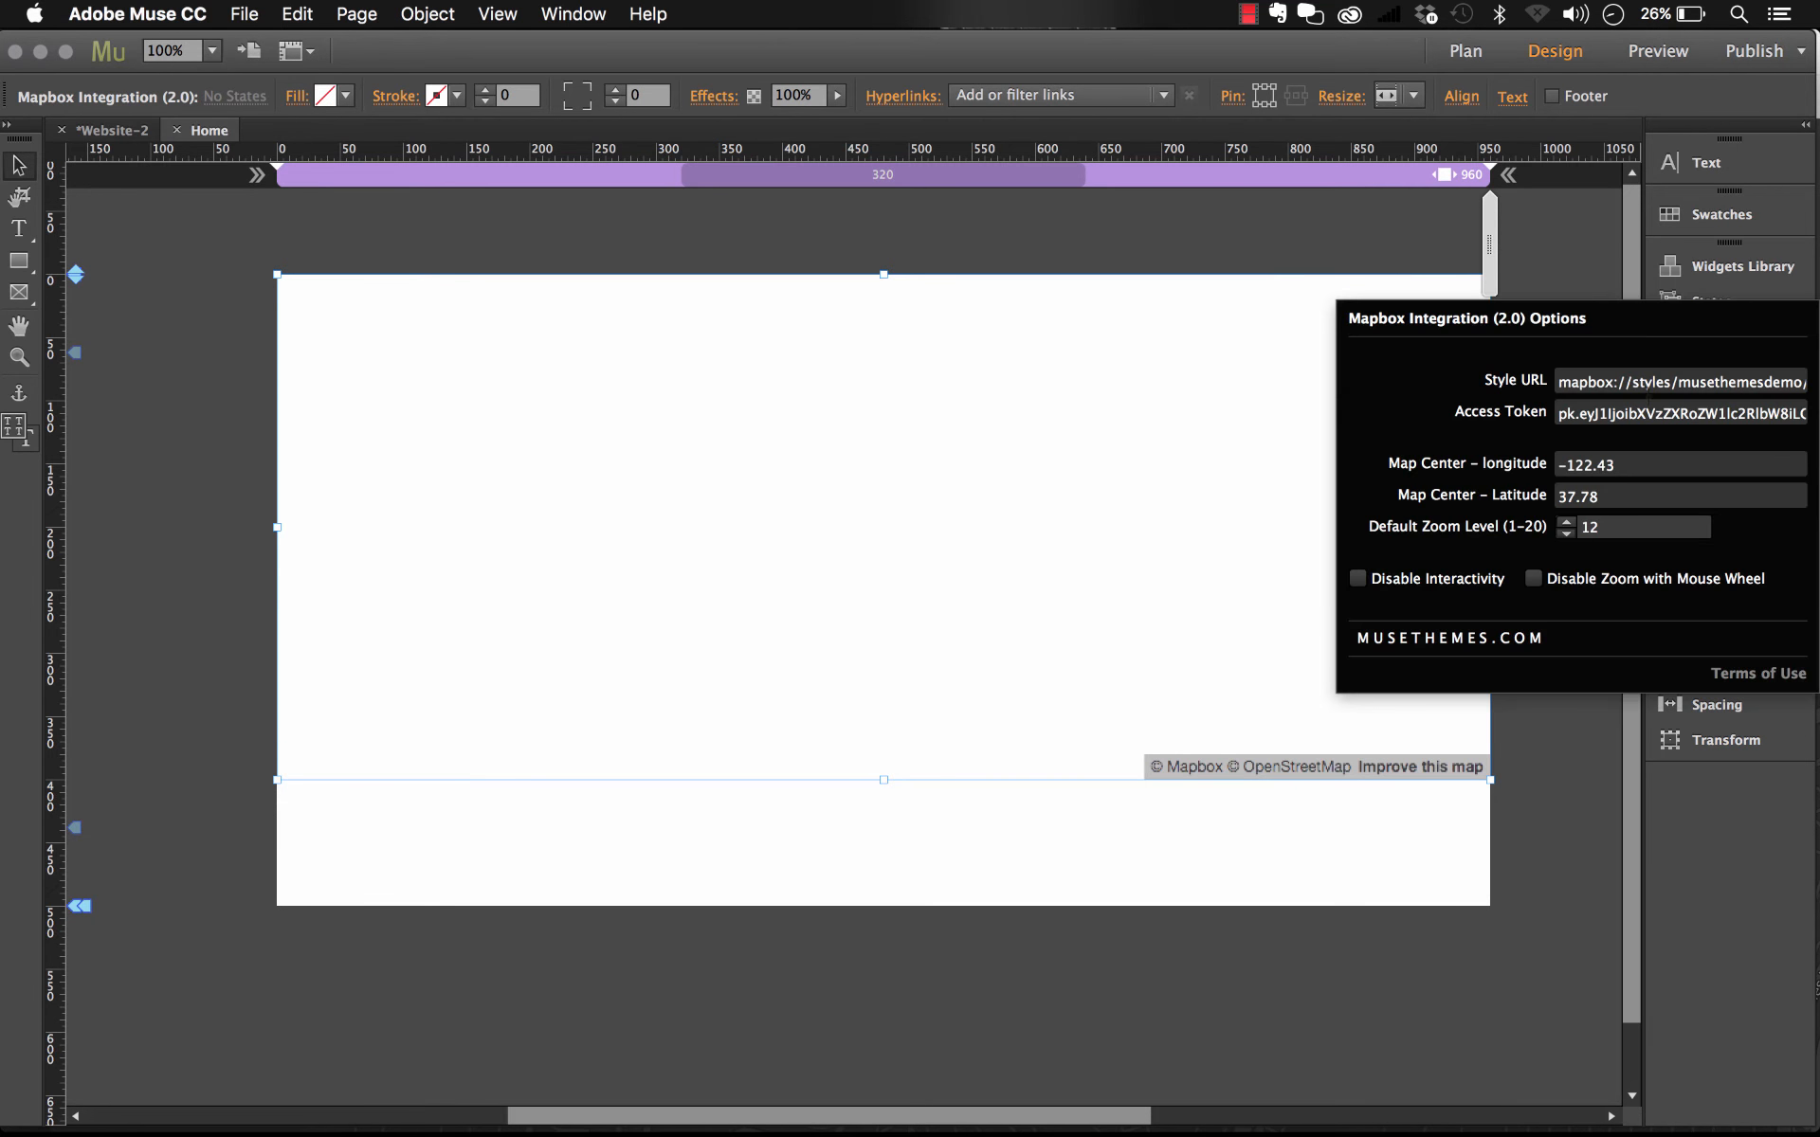
{"action": "left_click", "coordinate": [1615, 493]}
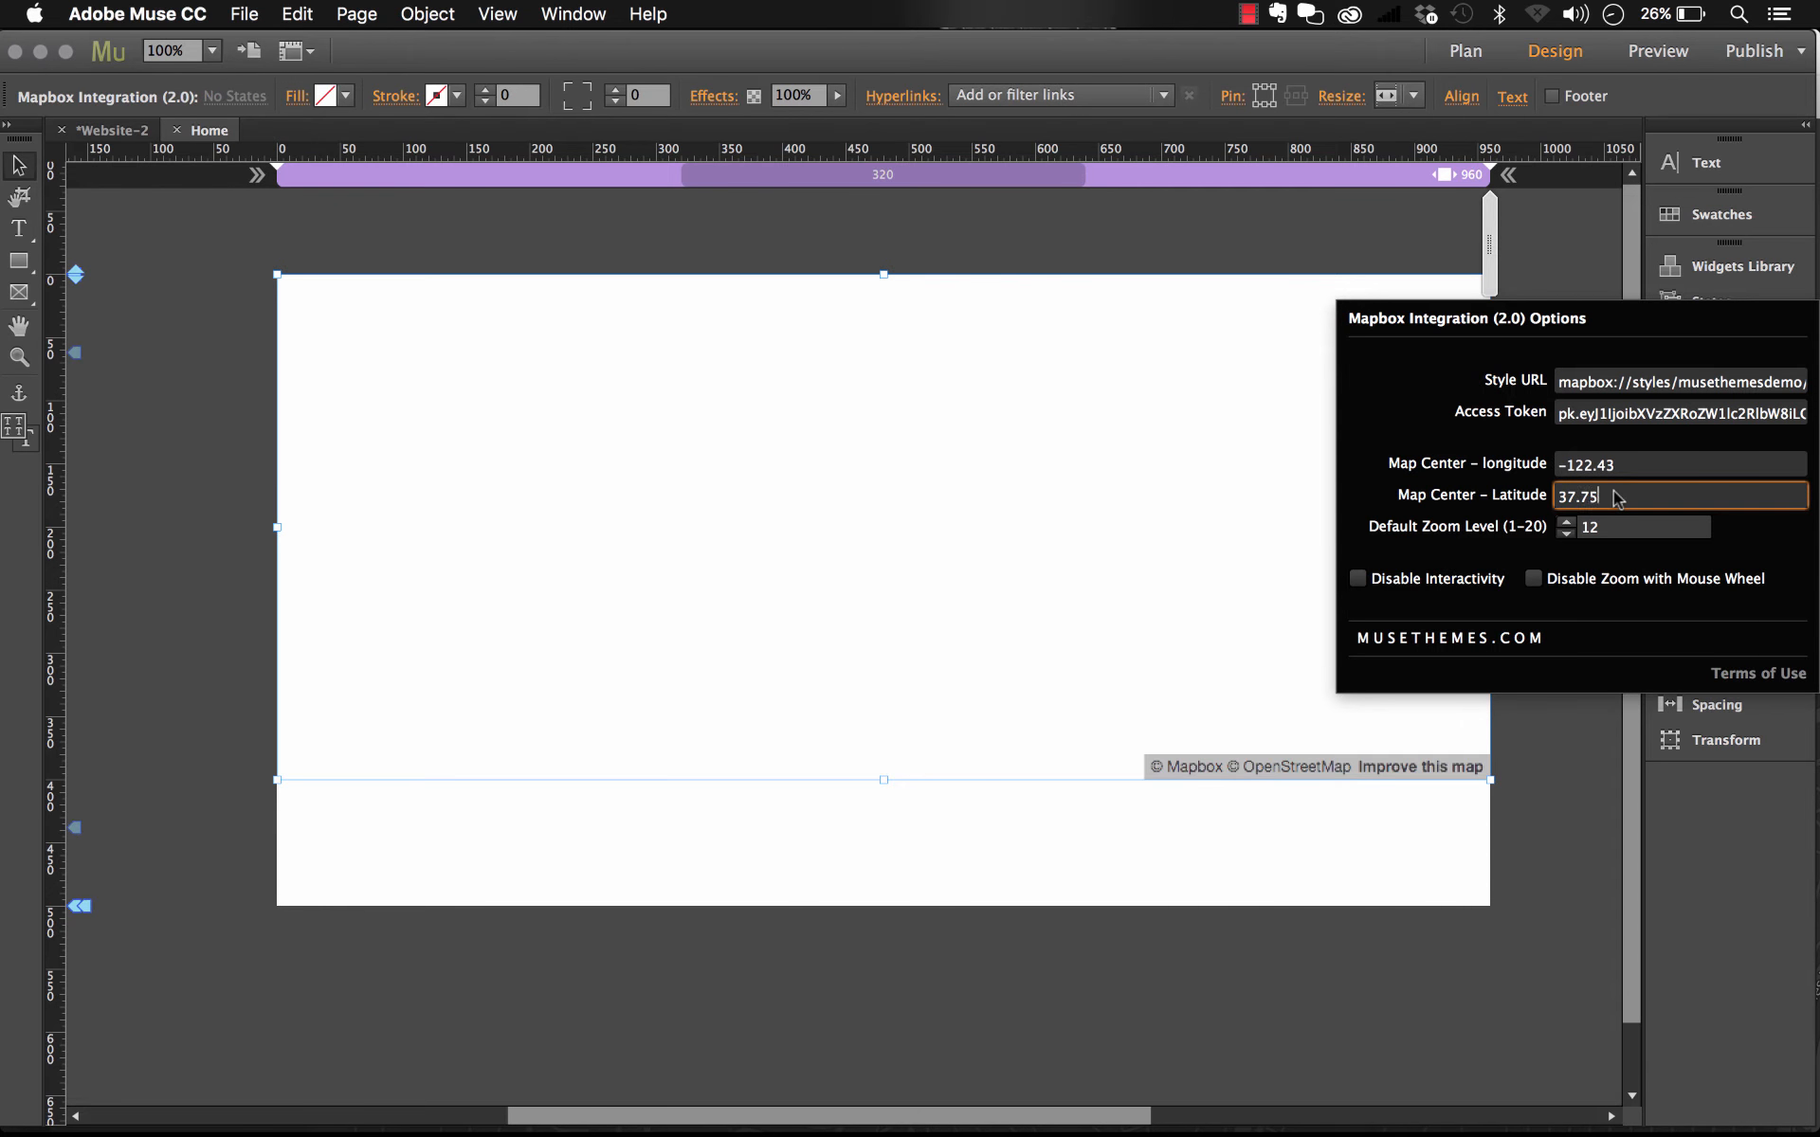
{"action": "key", "text": "Return"}
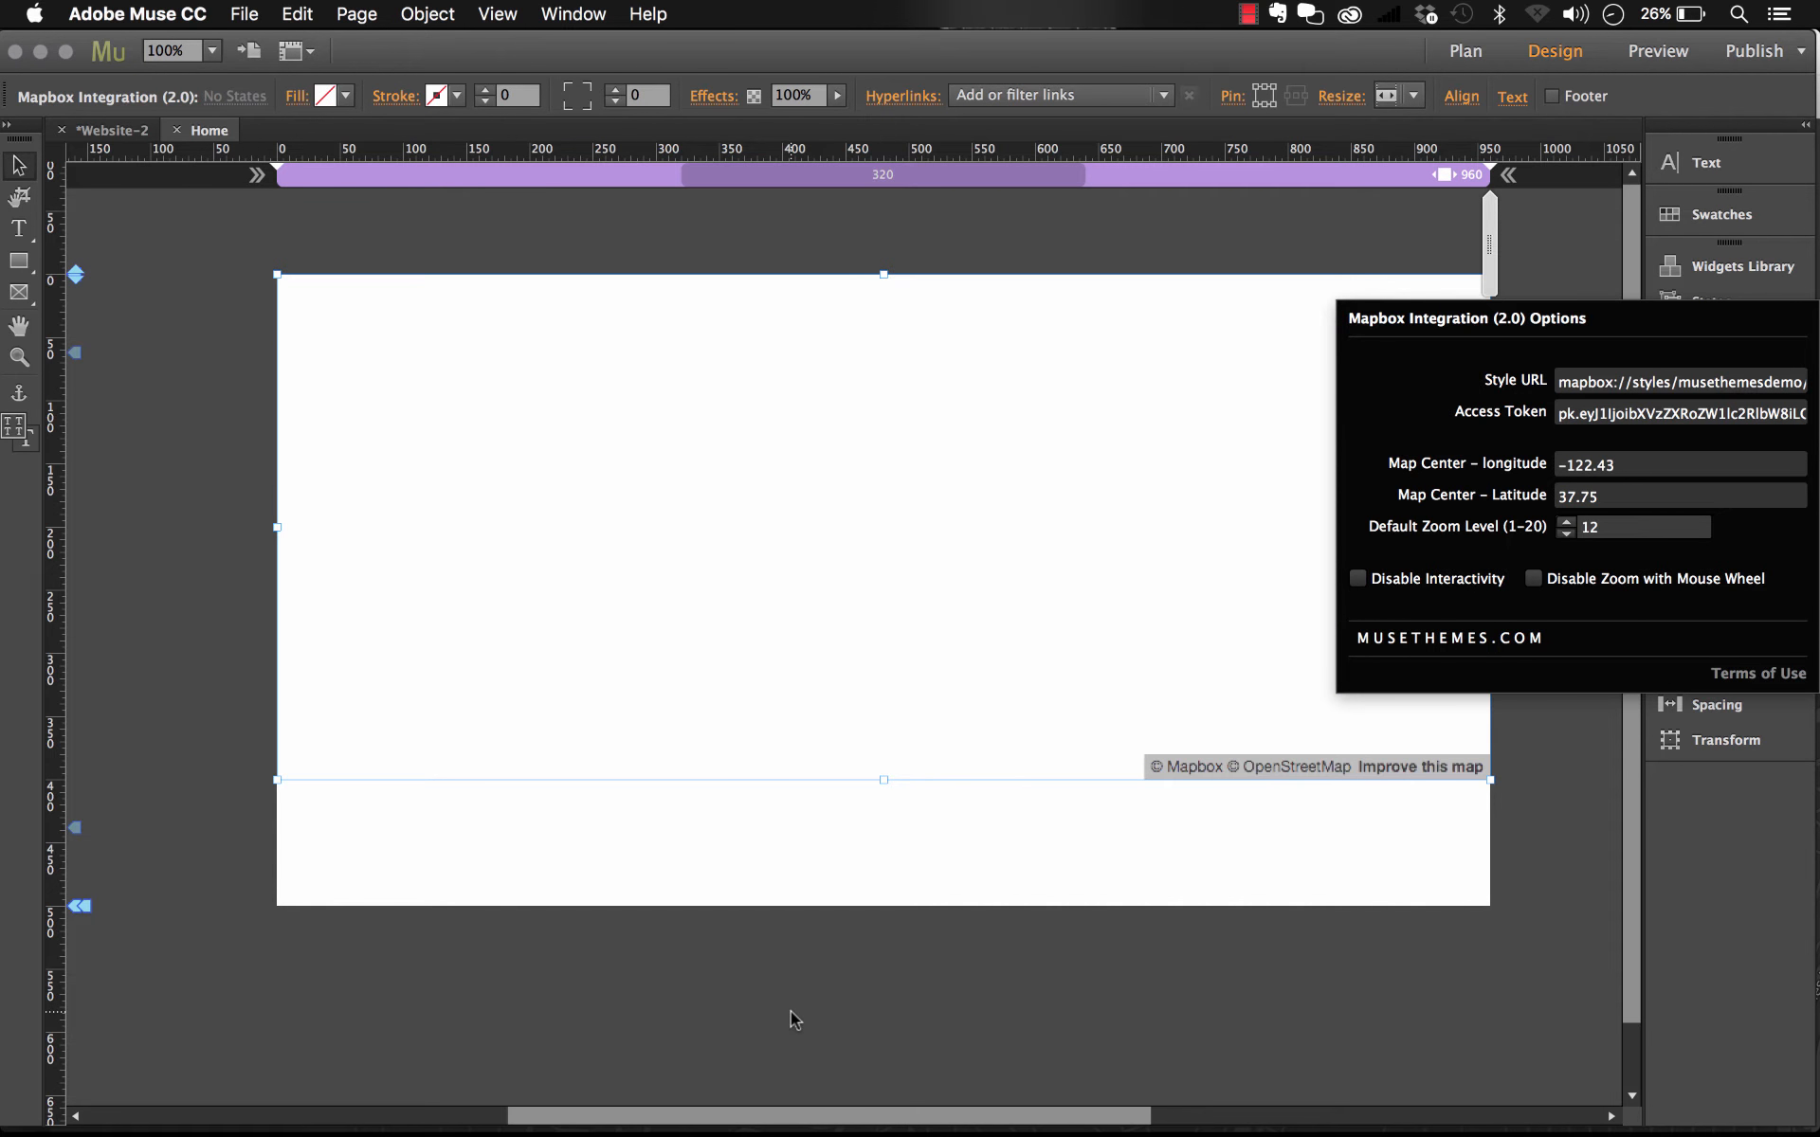
{"action": "left_click", "coordinate": [789, 1009]}
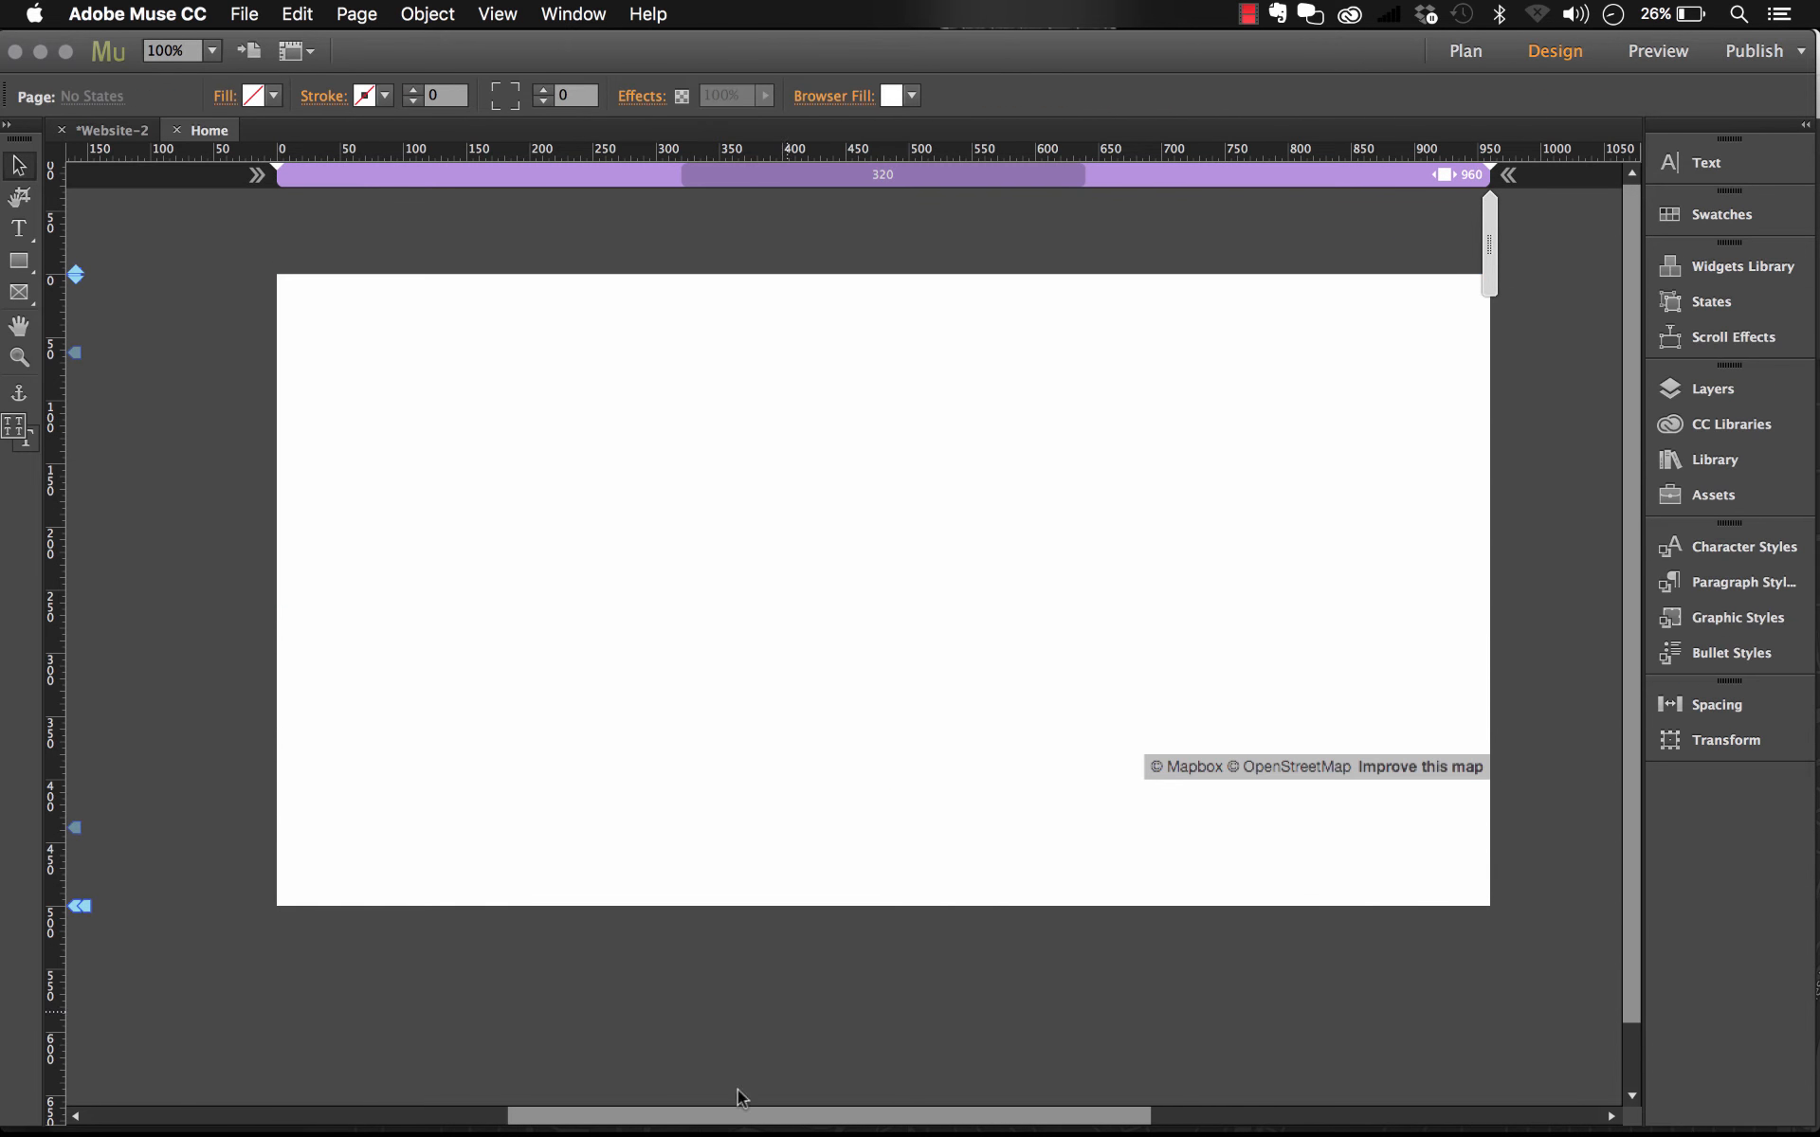
Check the zoom level in the Mapbox editor and set the Muse map widget's default zoom level to 14.
{"action": "left_click", "coordinate": [556, 1100]}
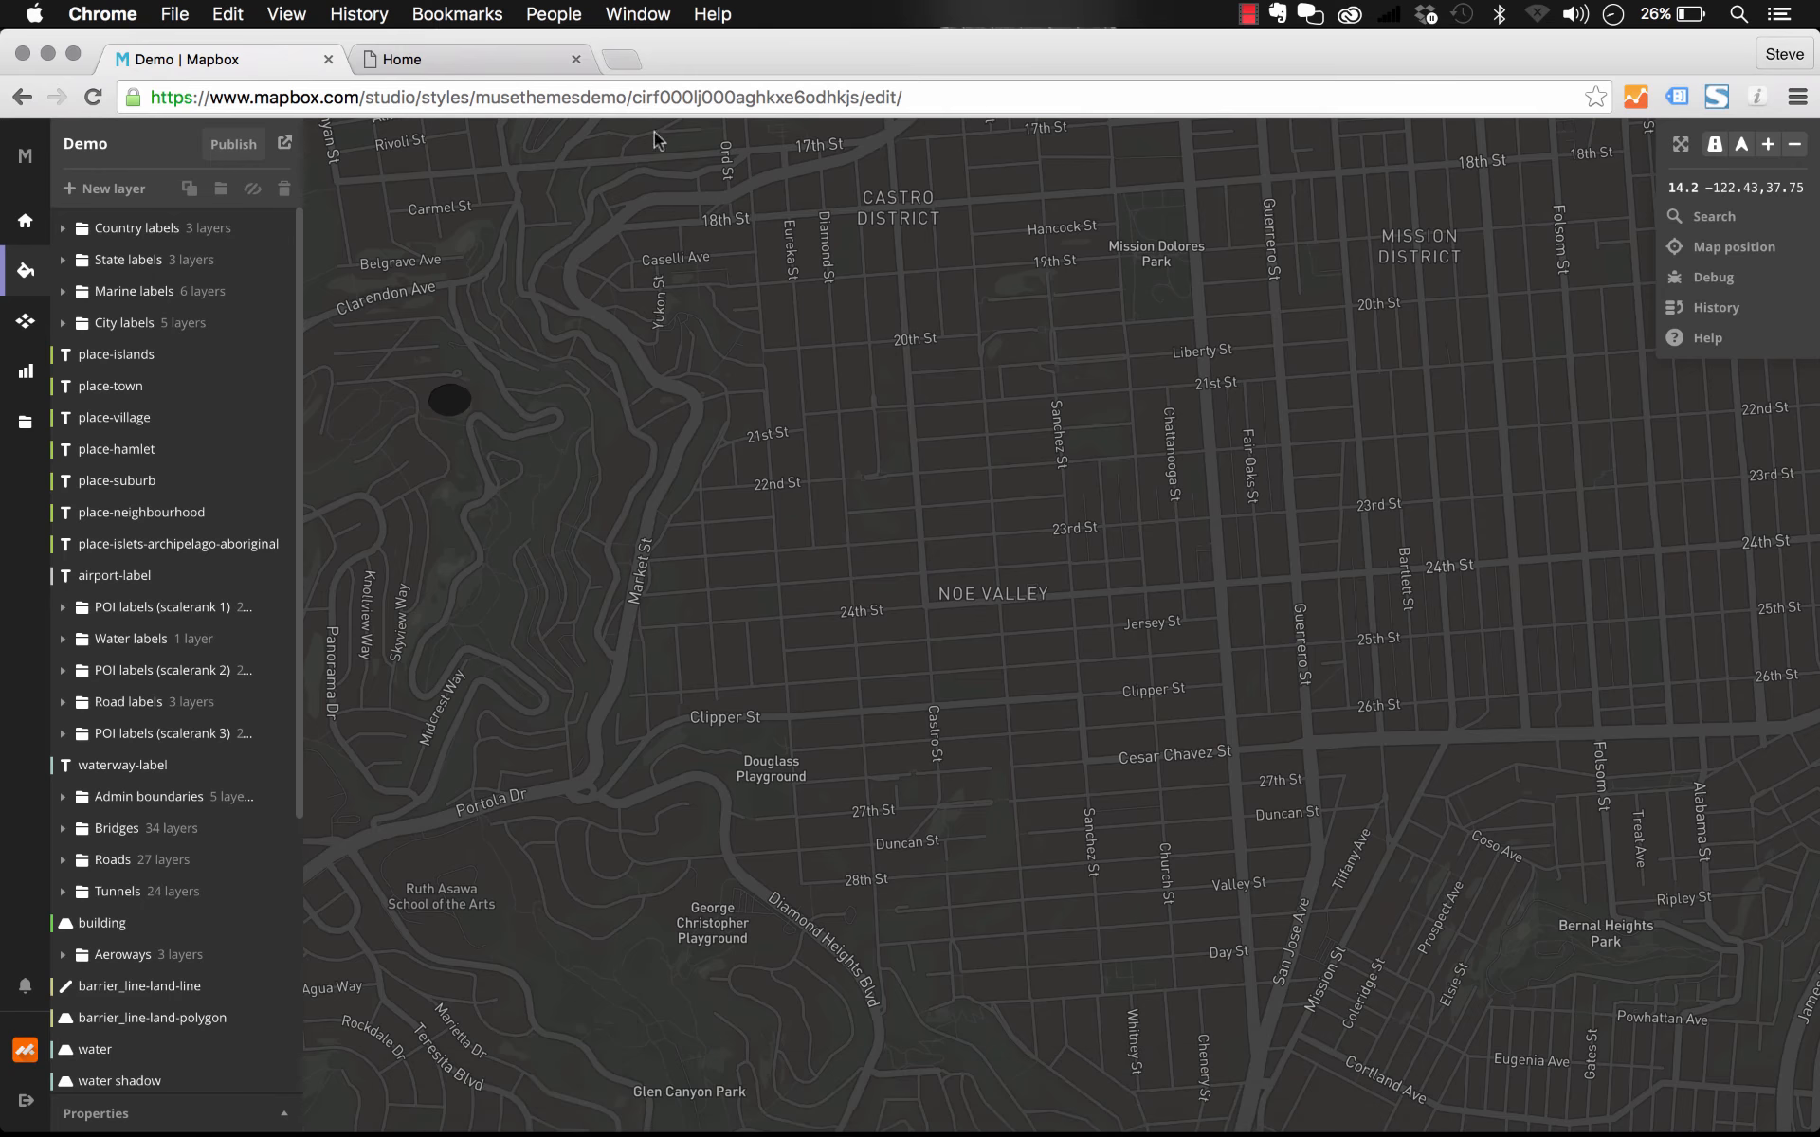
{"action": "left_click", "coordinate": [539, 66]}
{"action": "left_click", "coordinate": [611, 1097]}
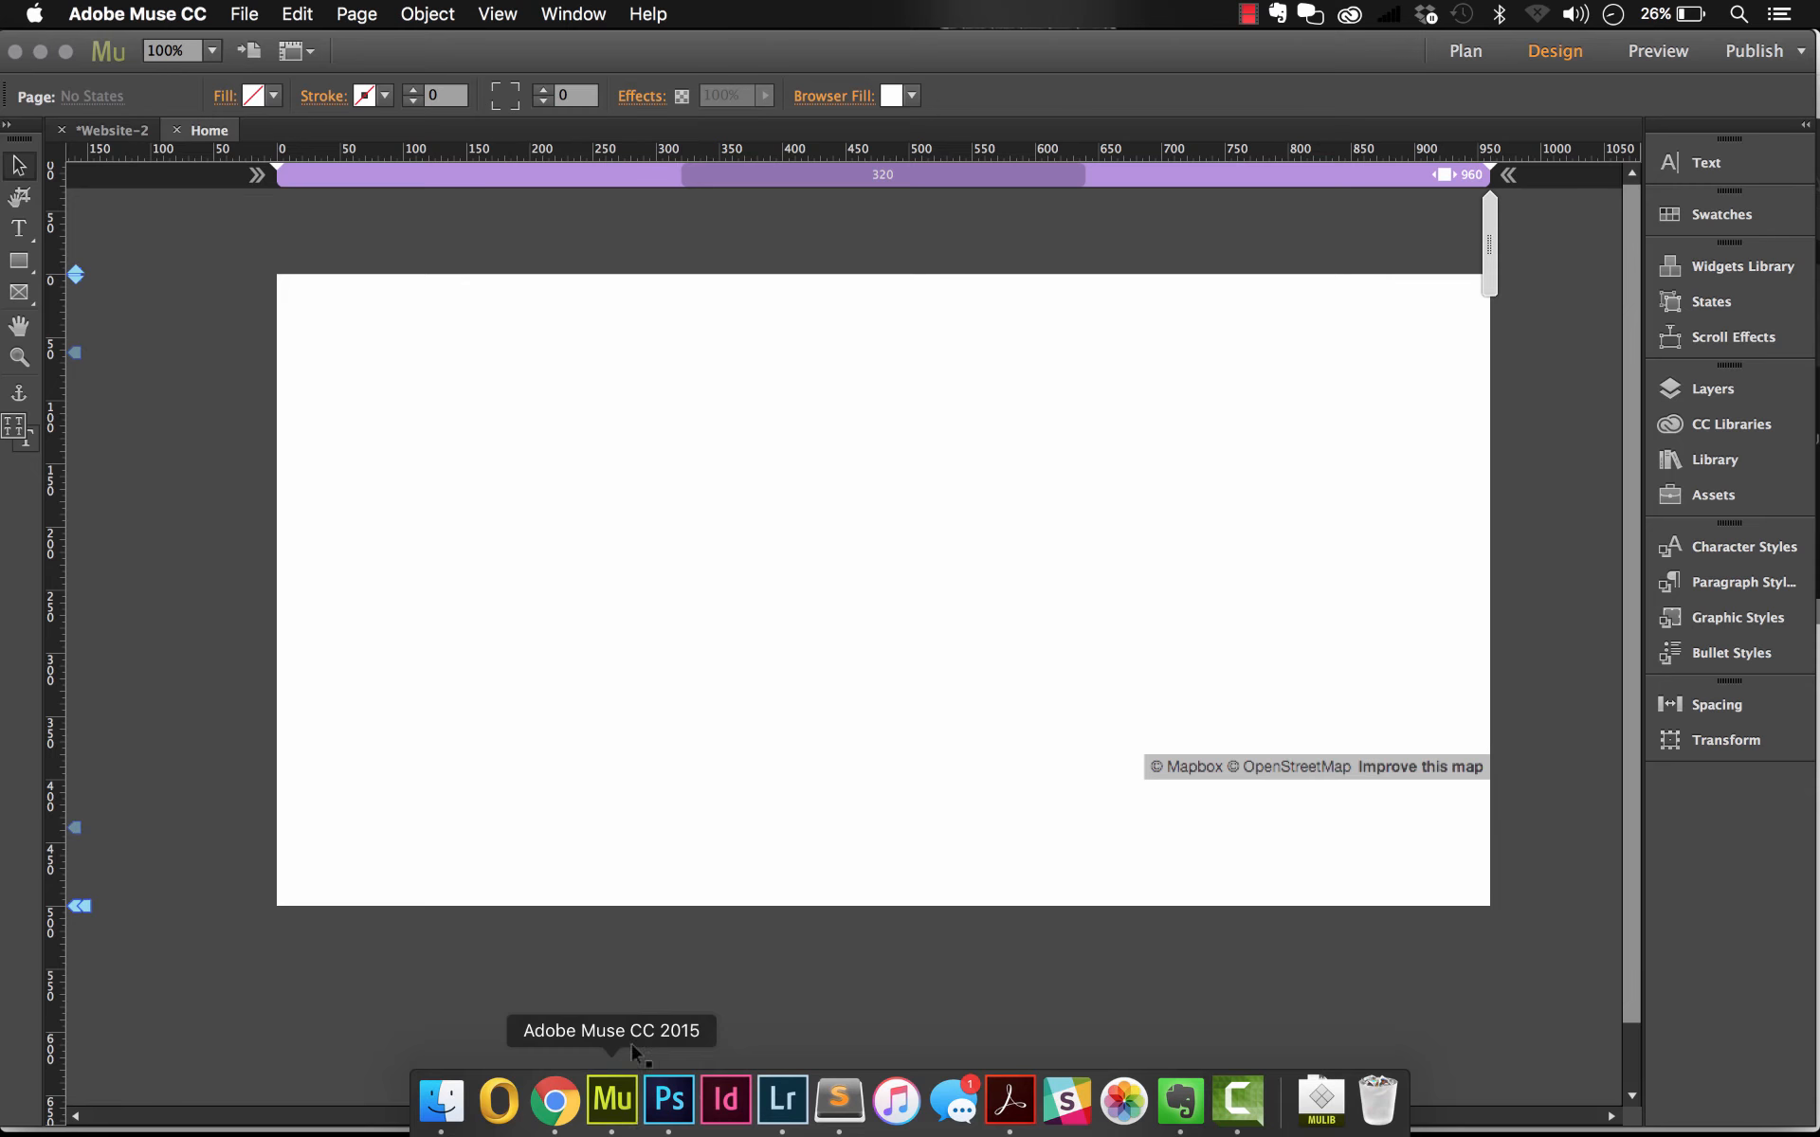
{"action": "left_click", "coordinate": [1513, 310]}
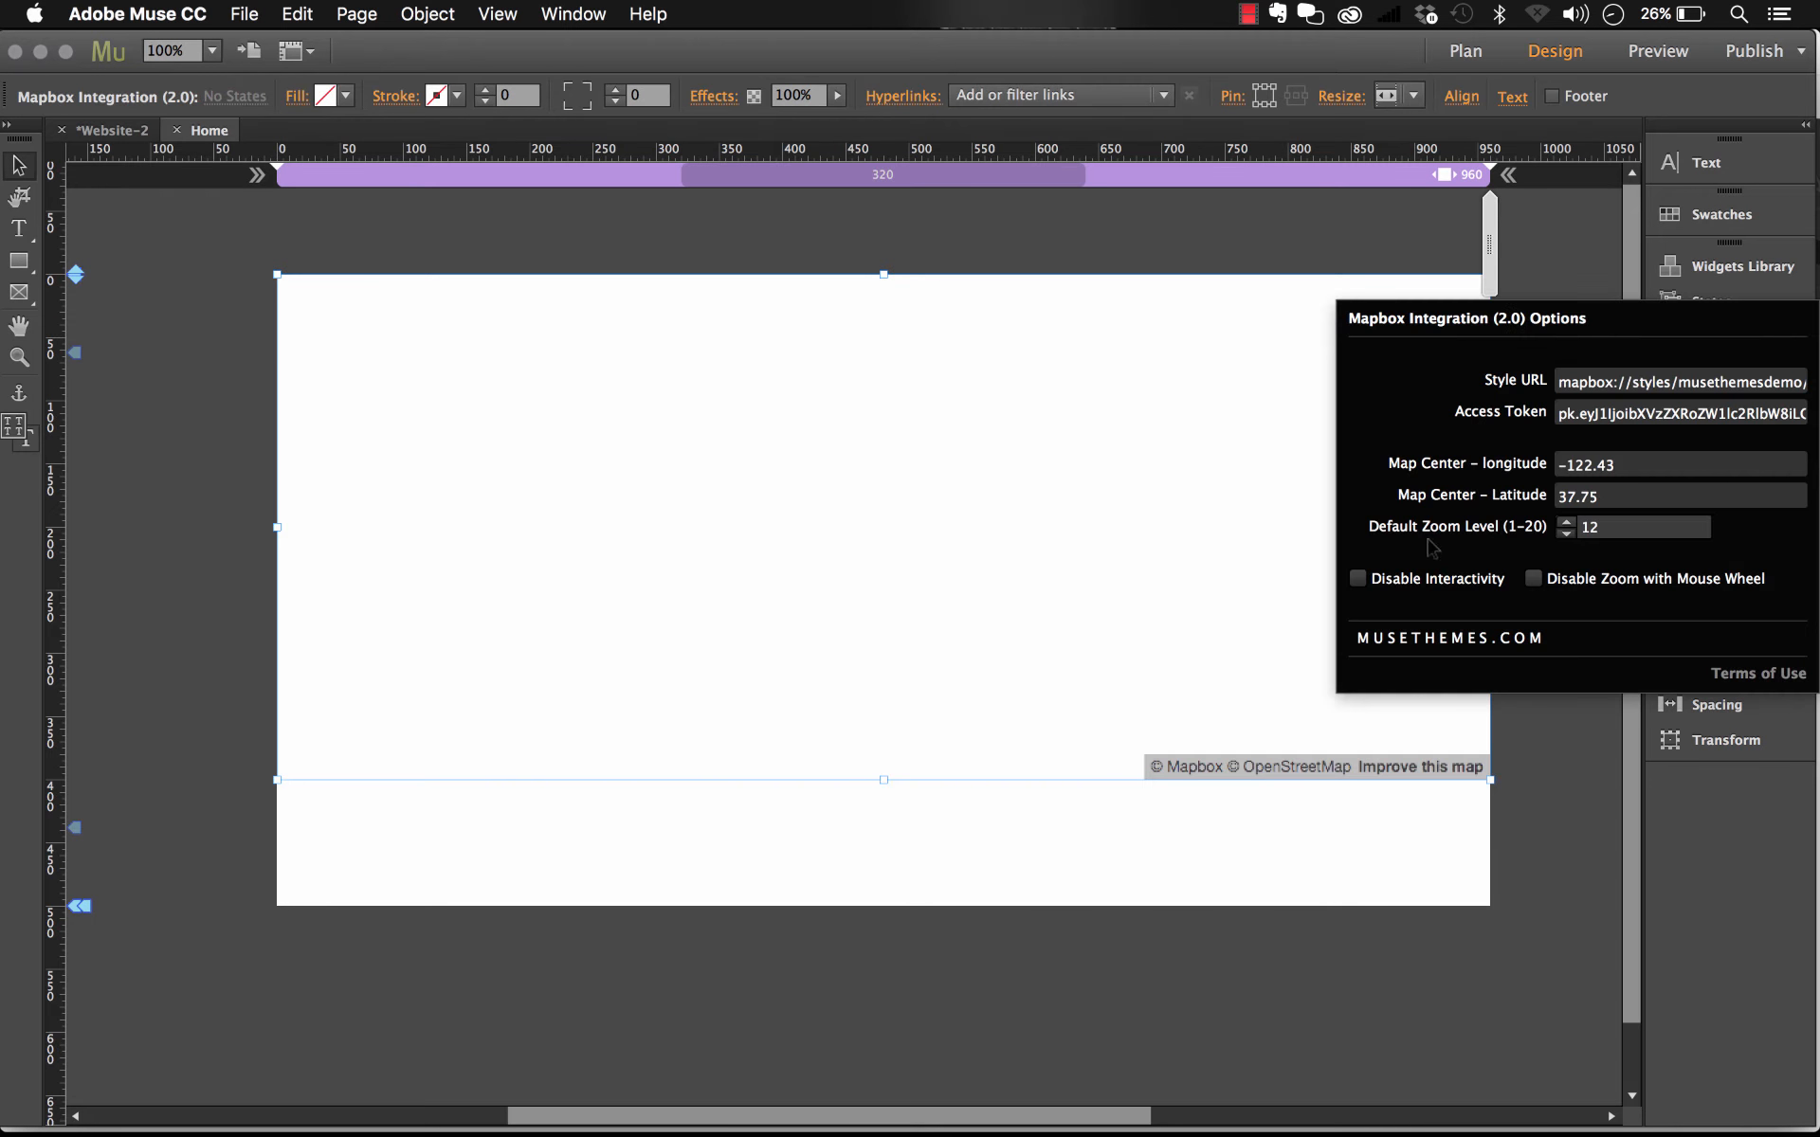
{"action": "left_click", "coordinate": [1565, 520]}
{"action": "left_click", "coordinate": [1565, 521]}
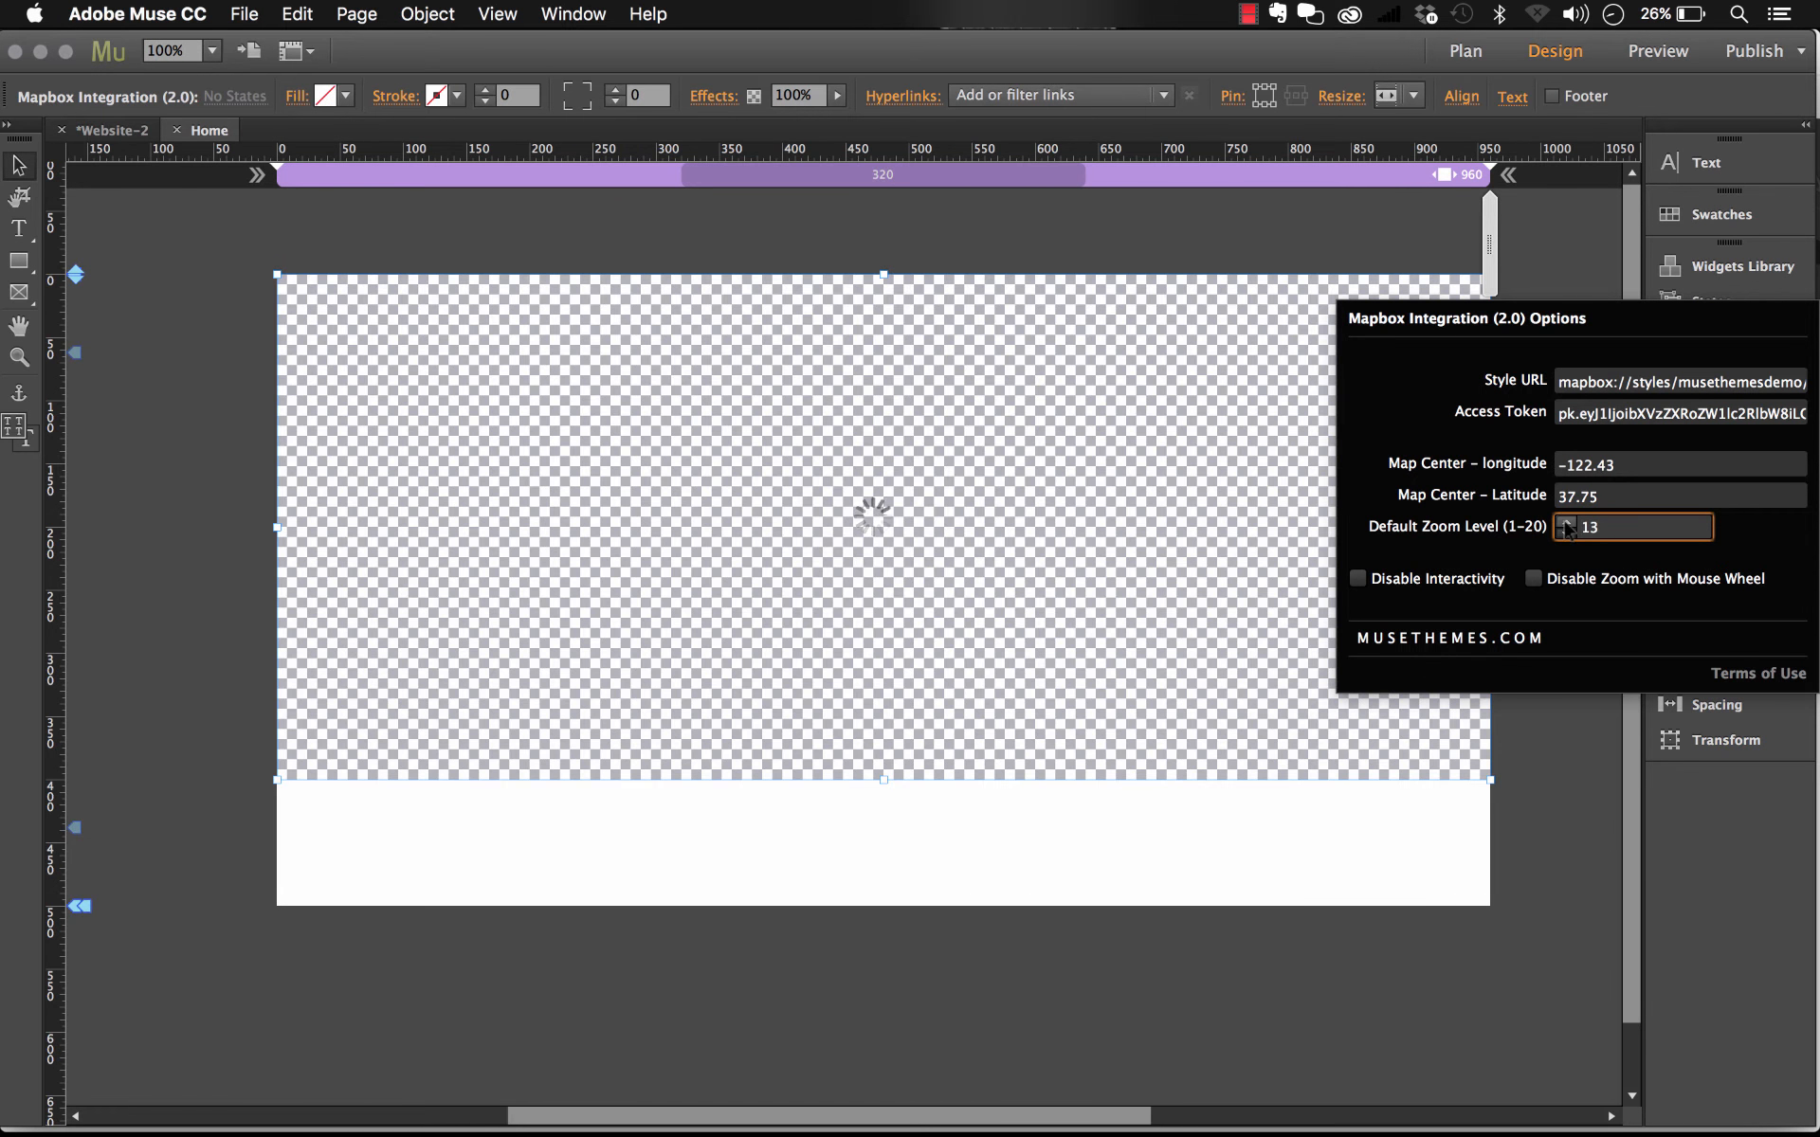
Preview the page in the browser again and pan the embedded map around Noe Valley.
{"action": "left_click", "coordinate": [859, 260]}
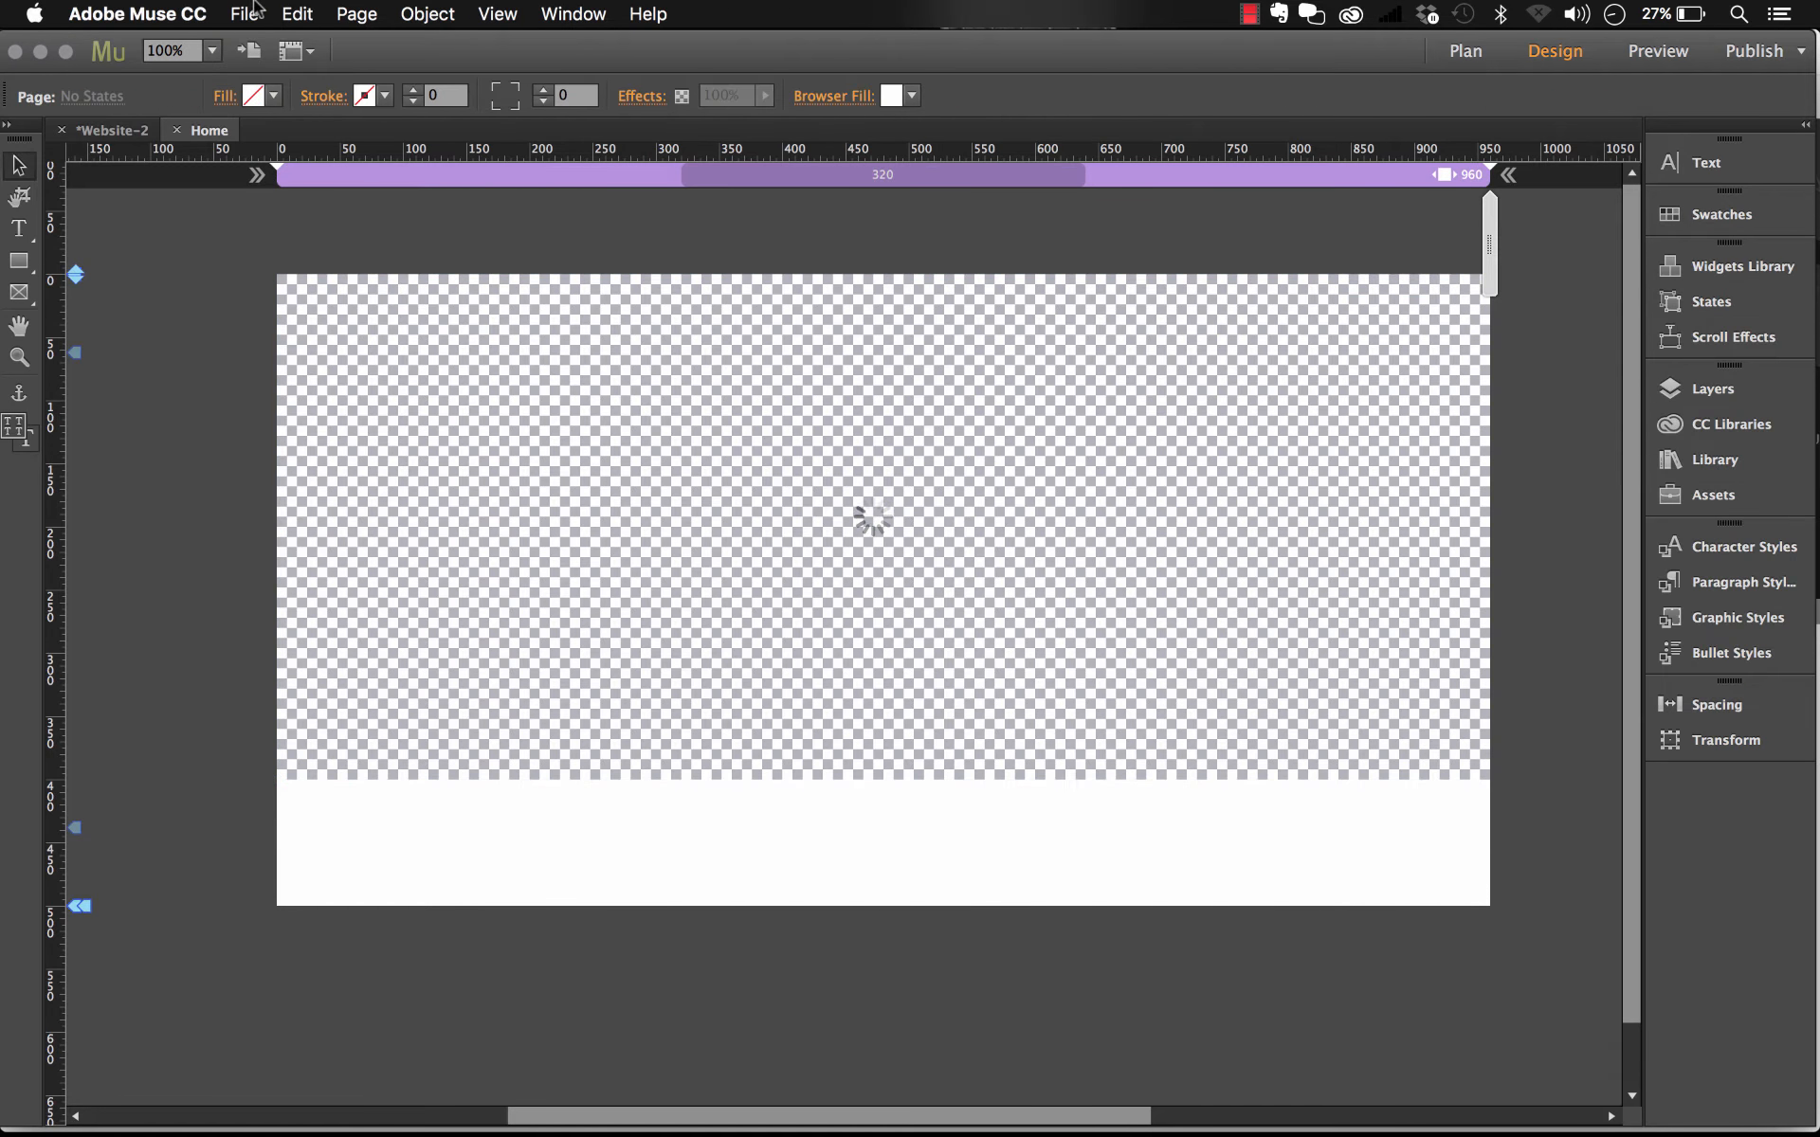
{"action": "left_click", "coordinate": [249, 11]}
{"action": "left_click", "coordinate": [434, 418]}
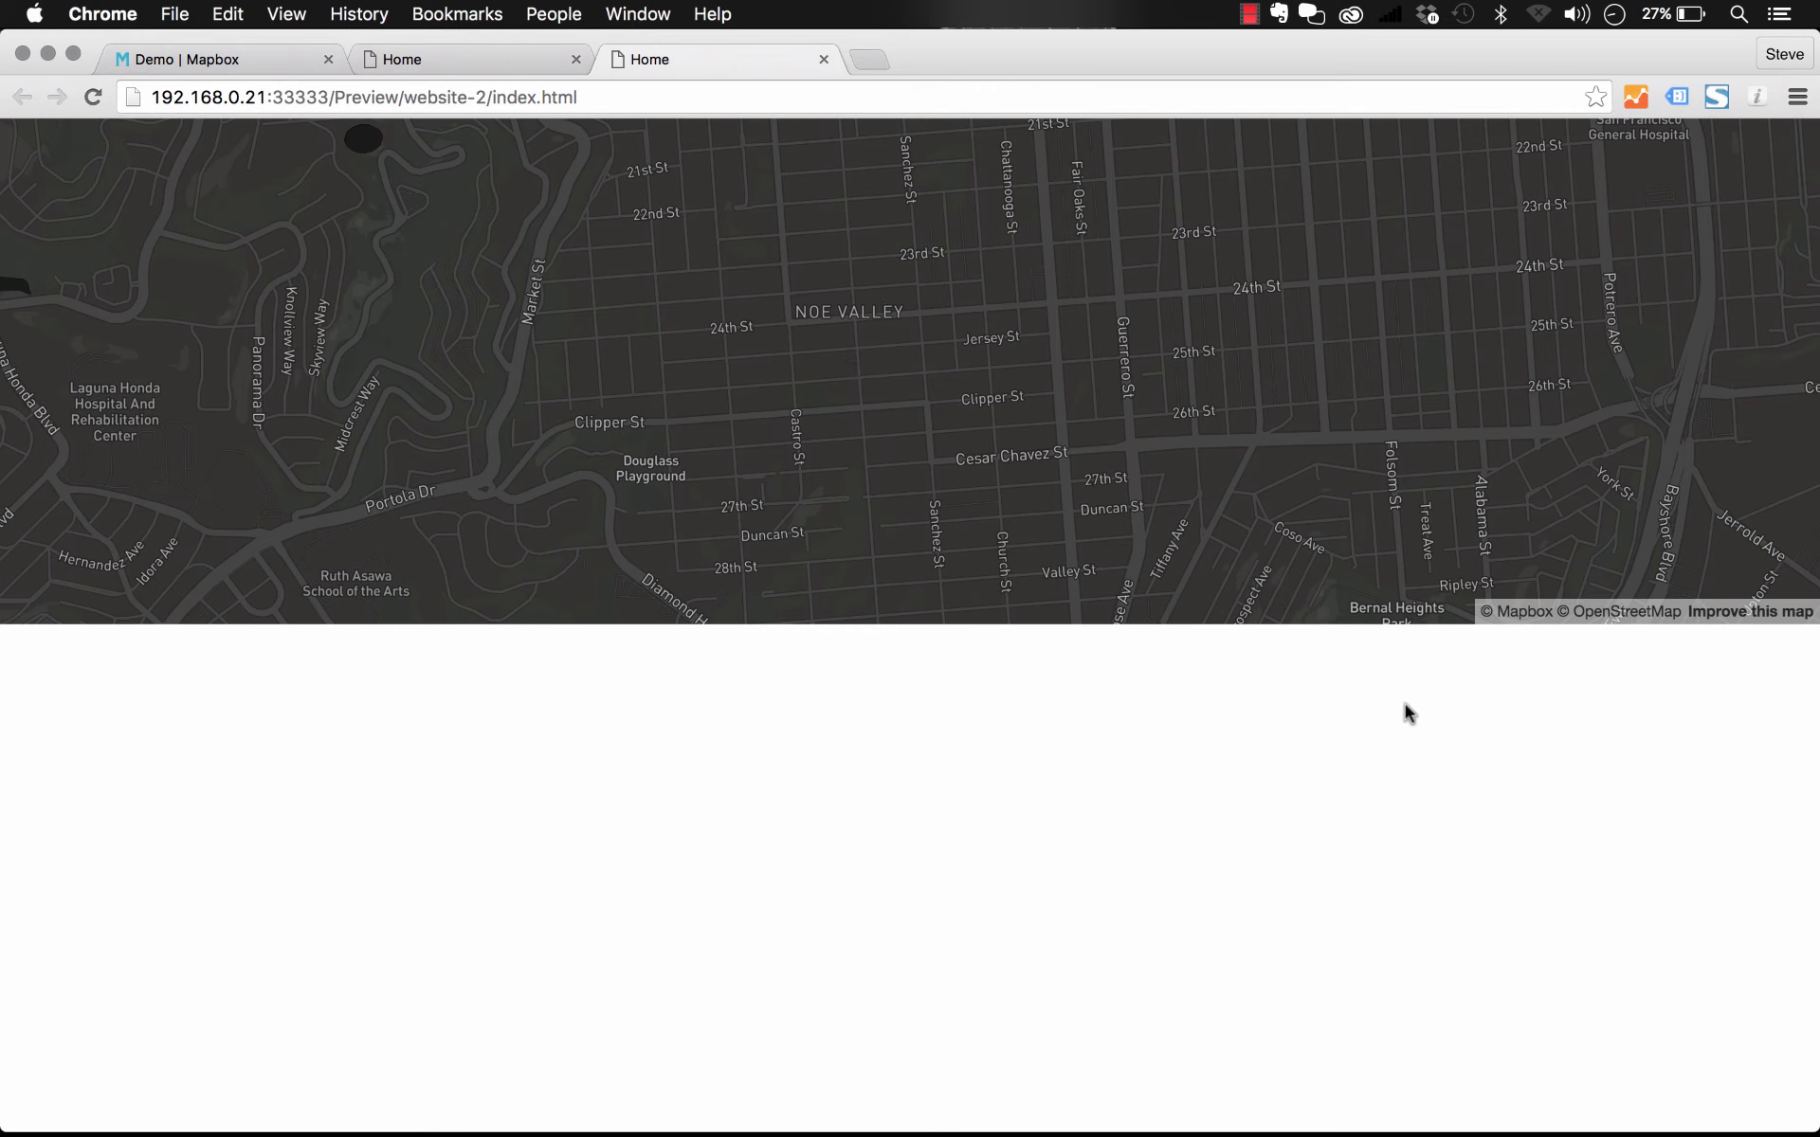
{"action": "left_click_drag", "start_coordinate": [921, 372], "coordinate": [976, 438]}
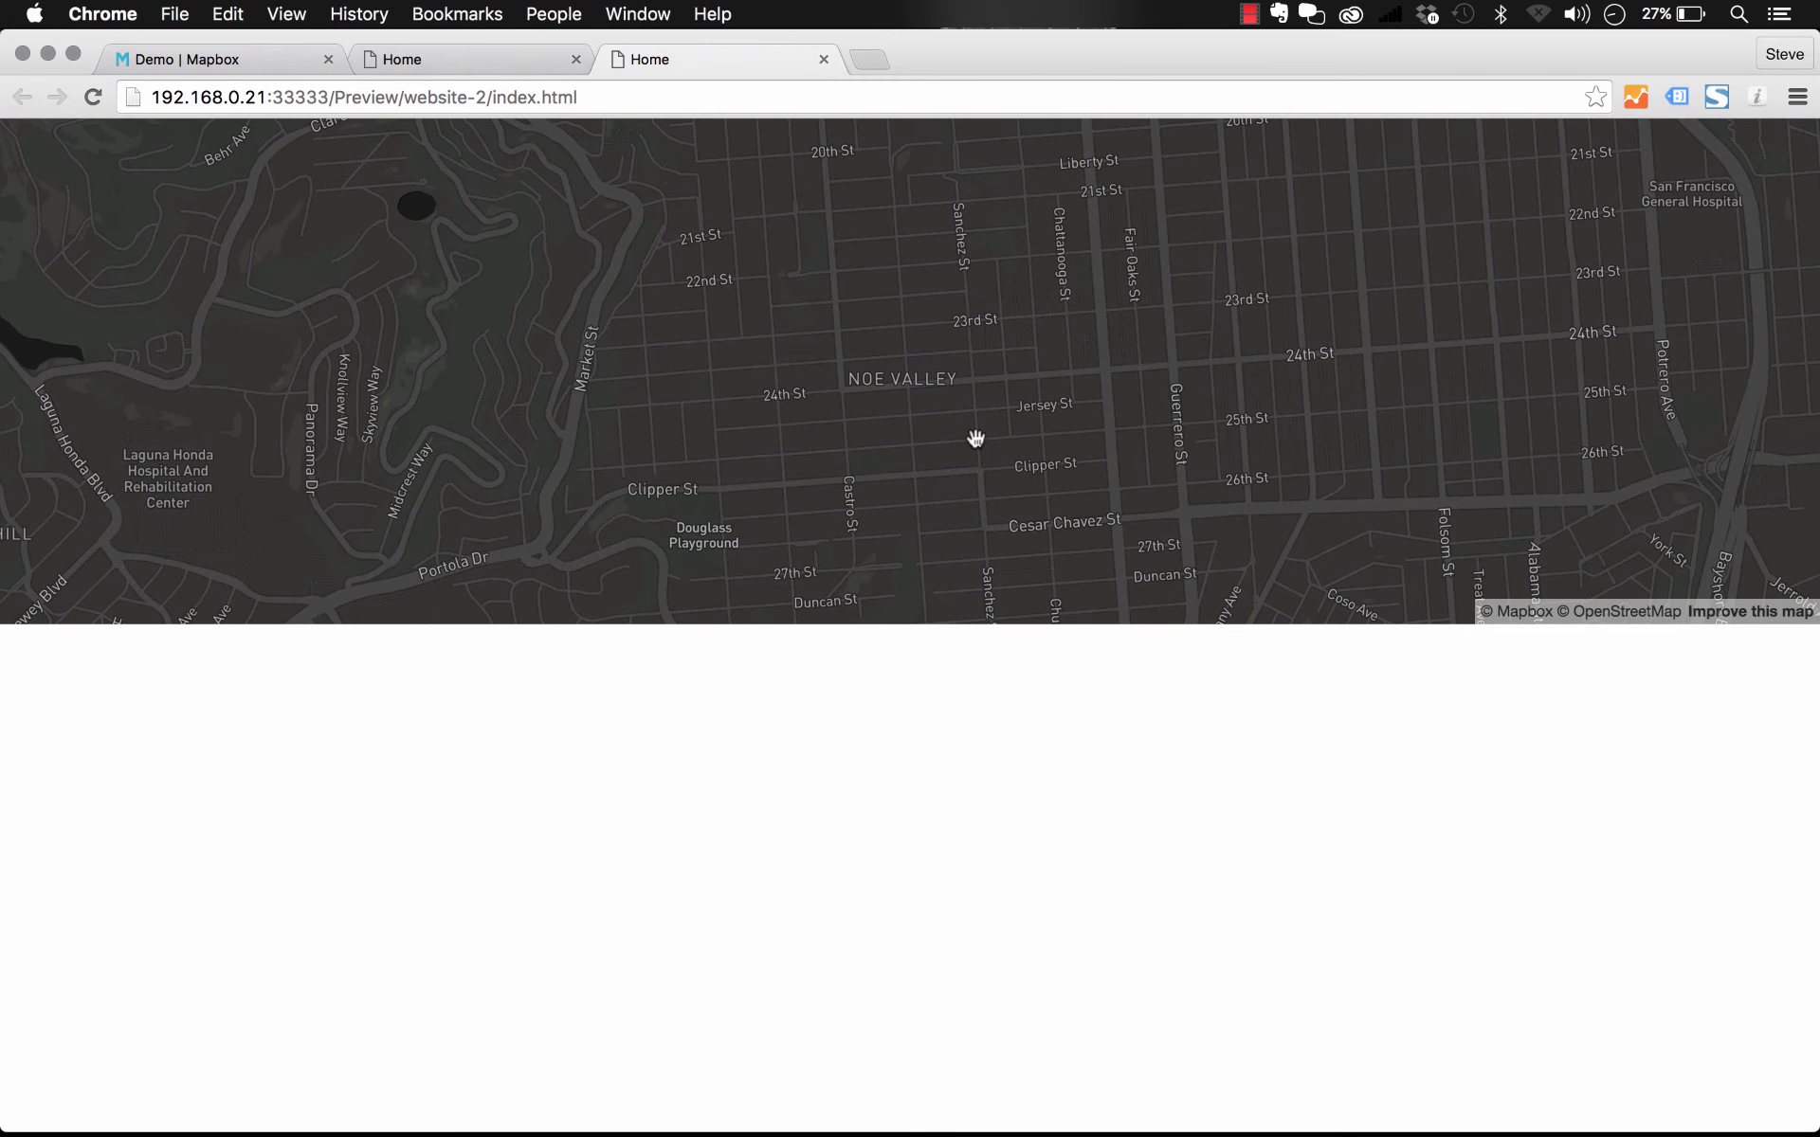
Switch to Adobe Muse and move the Mapbox widget down the page so its upper edge sits at about 750 px.
{"action": "mouse_move", "coordinate": [669, 1104]}
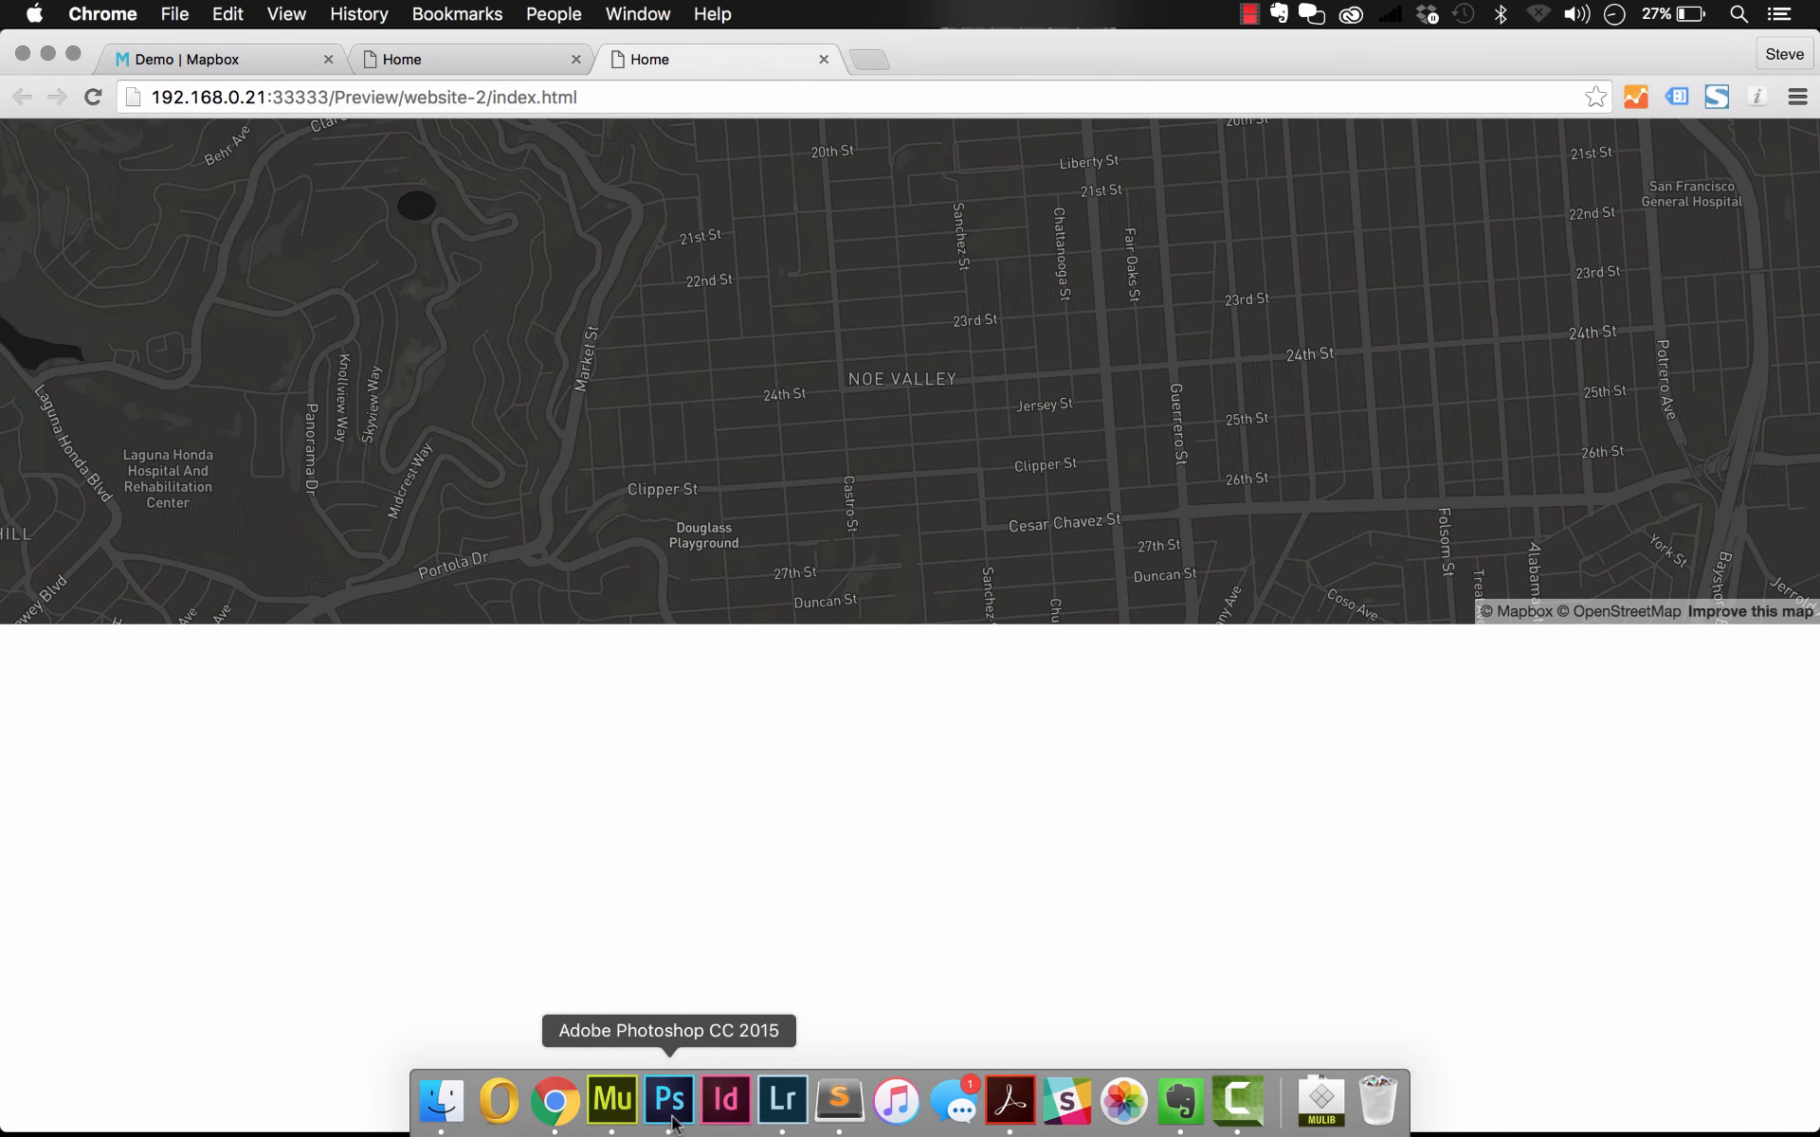
{"action": "left_click", "coordinate": [595, 1109]}
{"action": "left_click", "coordinate": [554, 1103]}
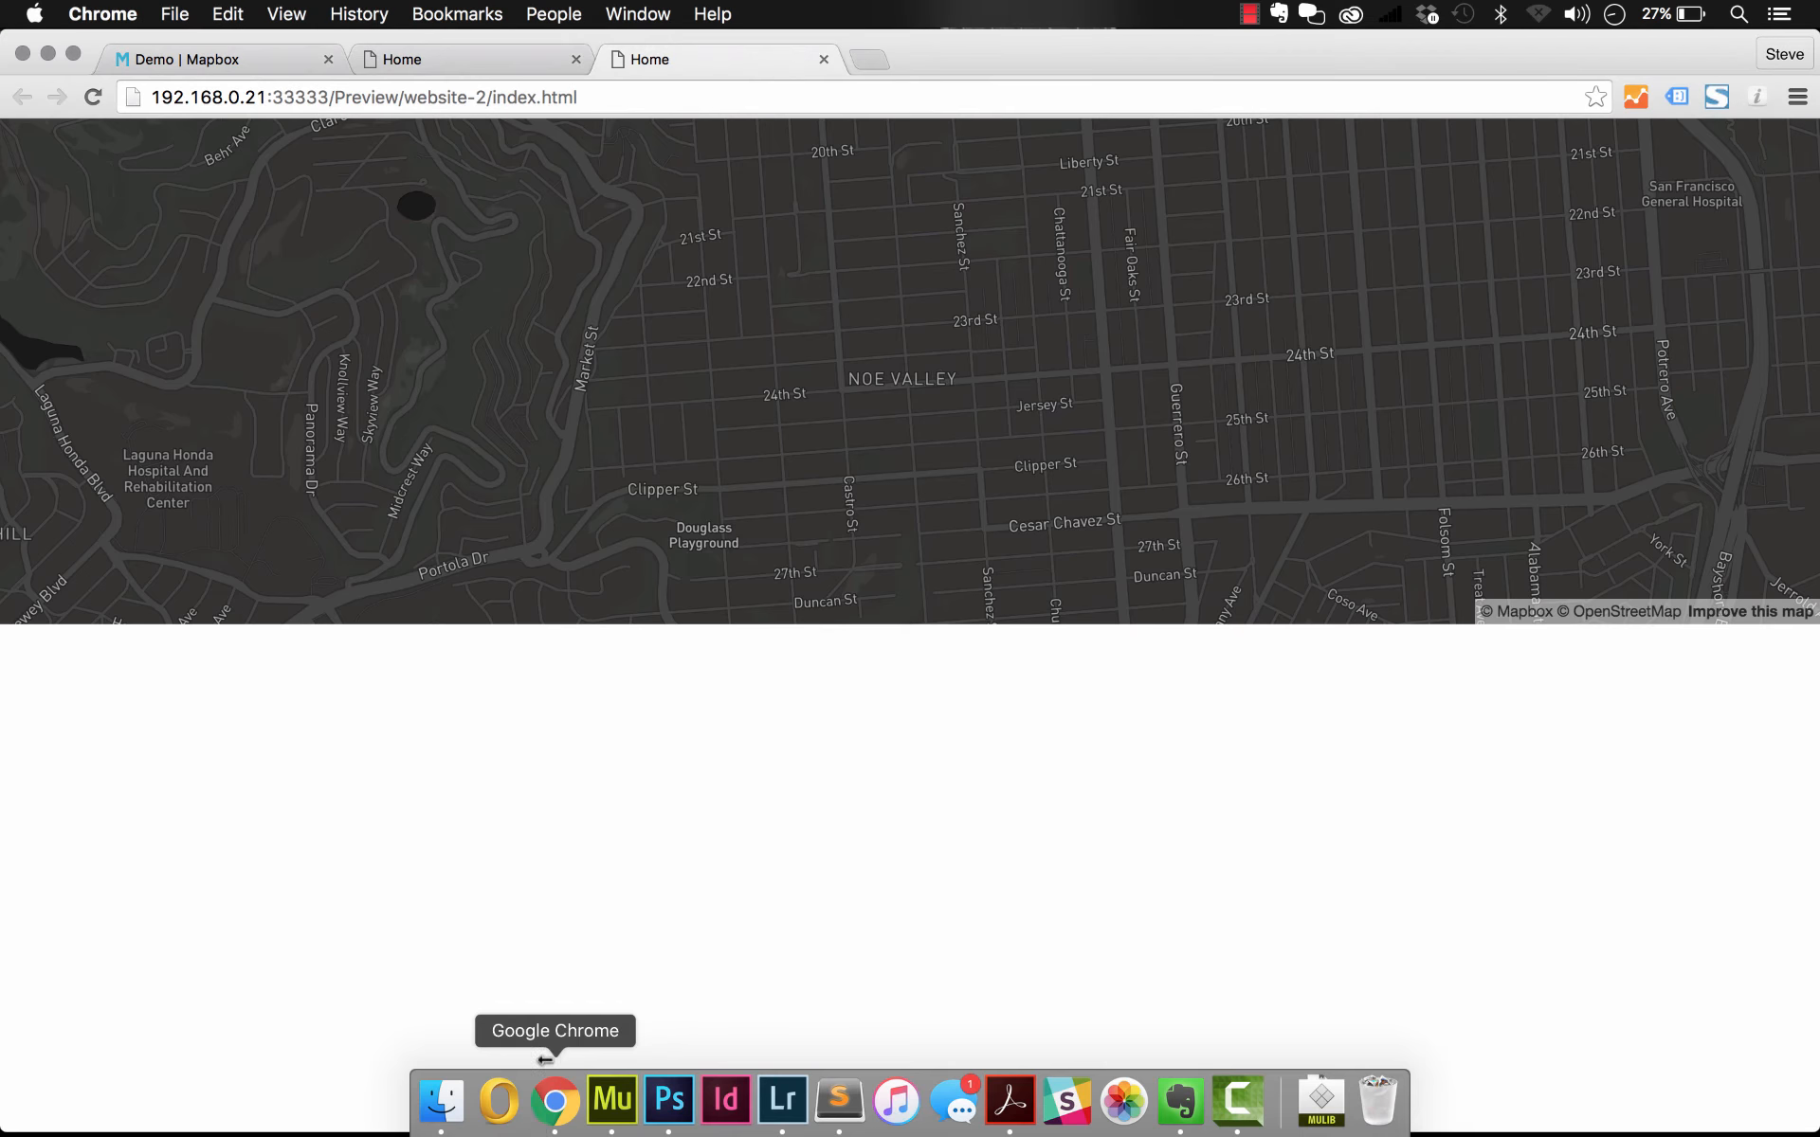
{"action": "left_click_drag", "start_coordinate": [1814, 224], "coordinate": [1817, 323]}
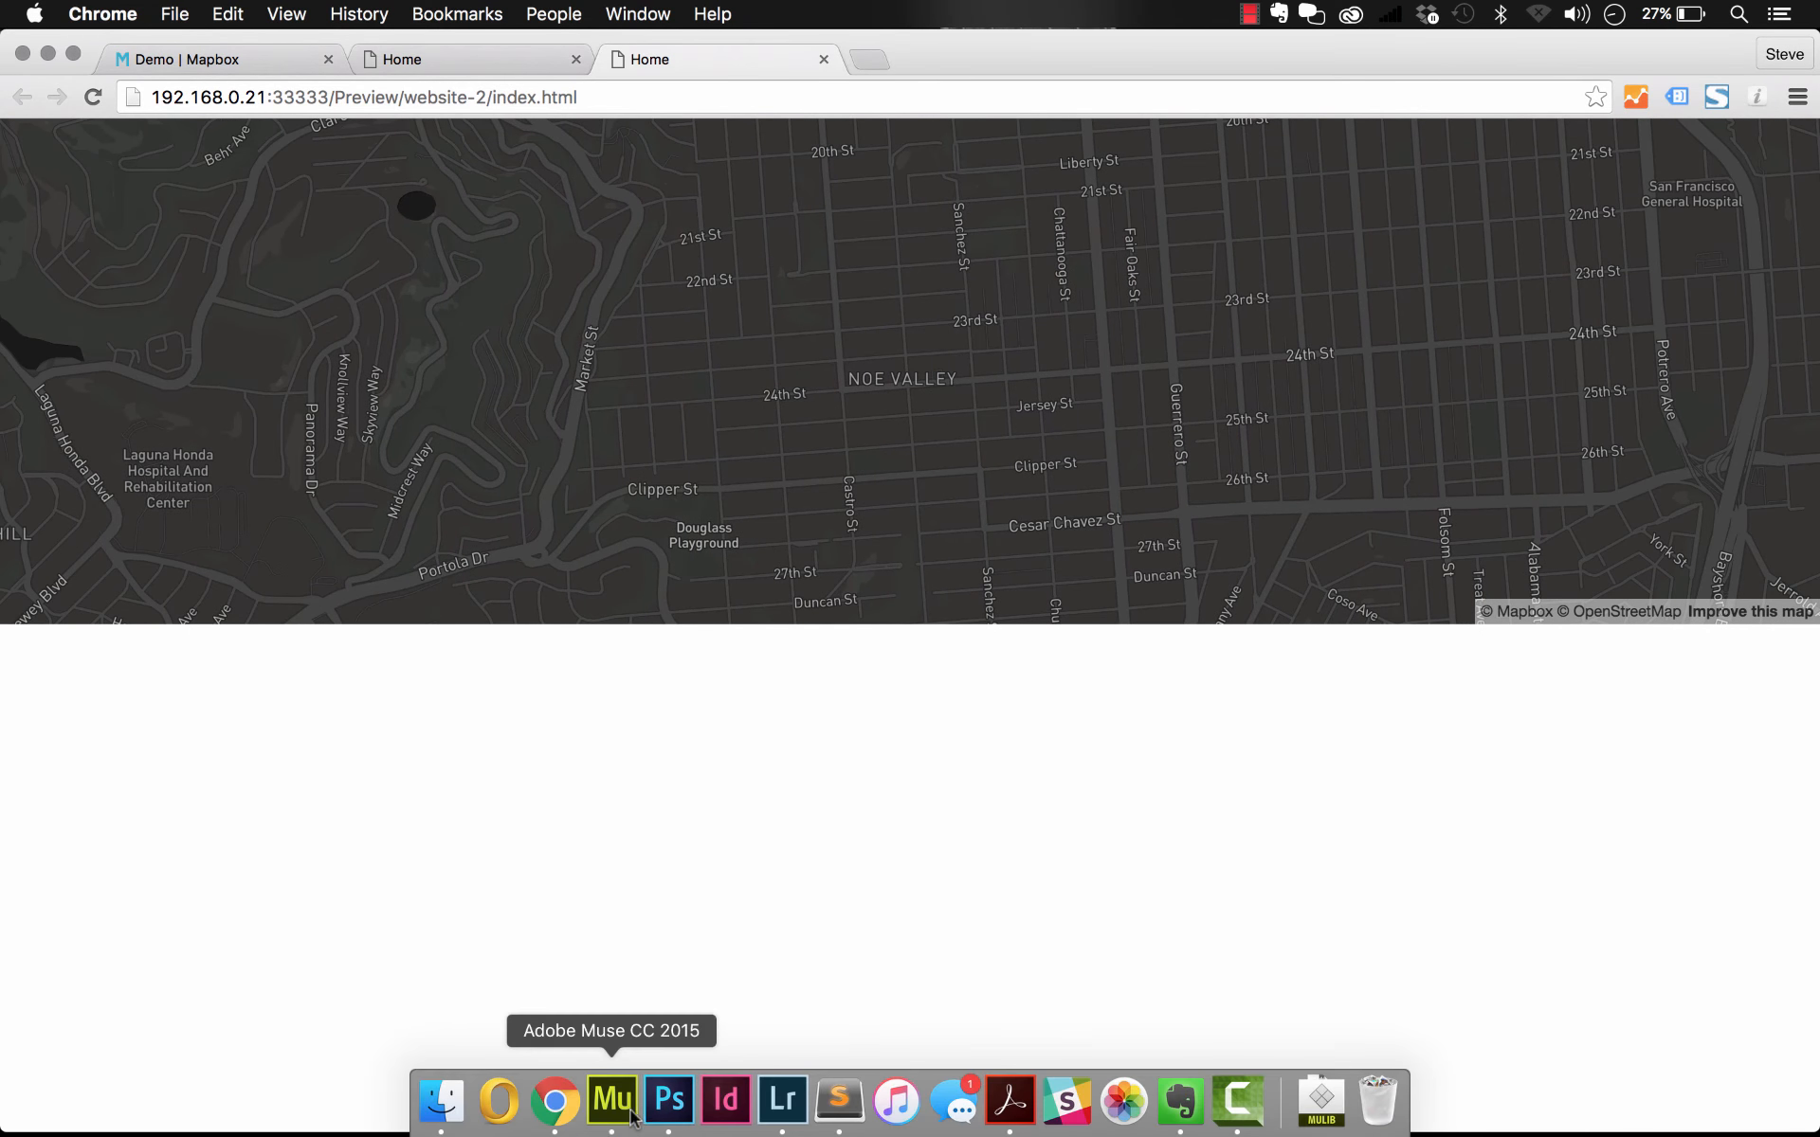
{"action": "left_click", "coordinate": [627, 1111]}
{"action": "left_click", "coordinate": [1377, 355]}
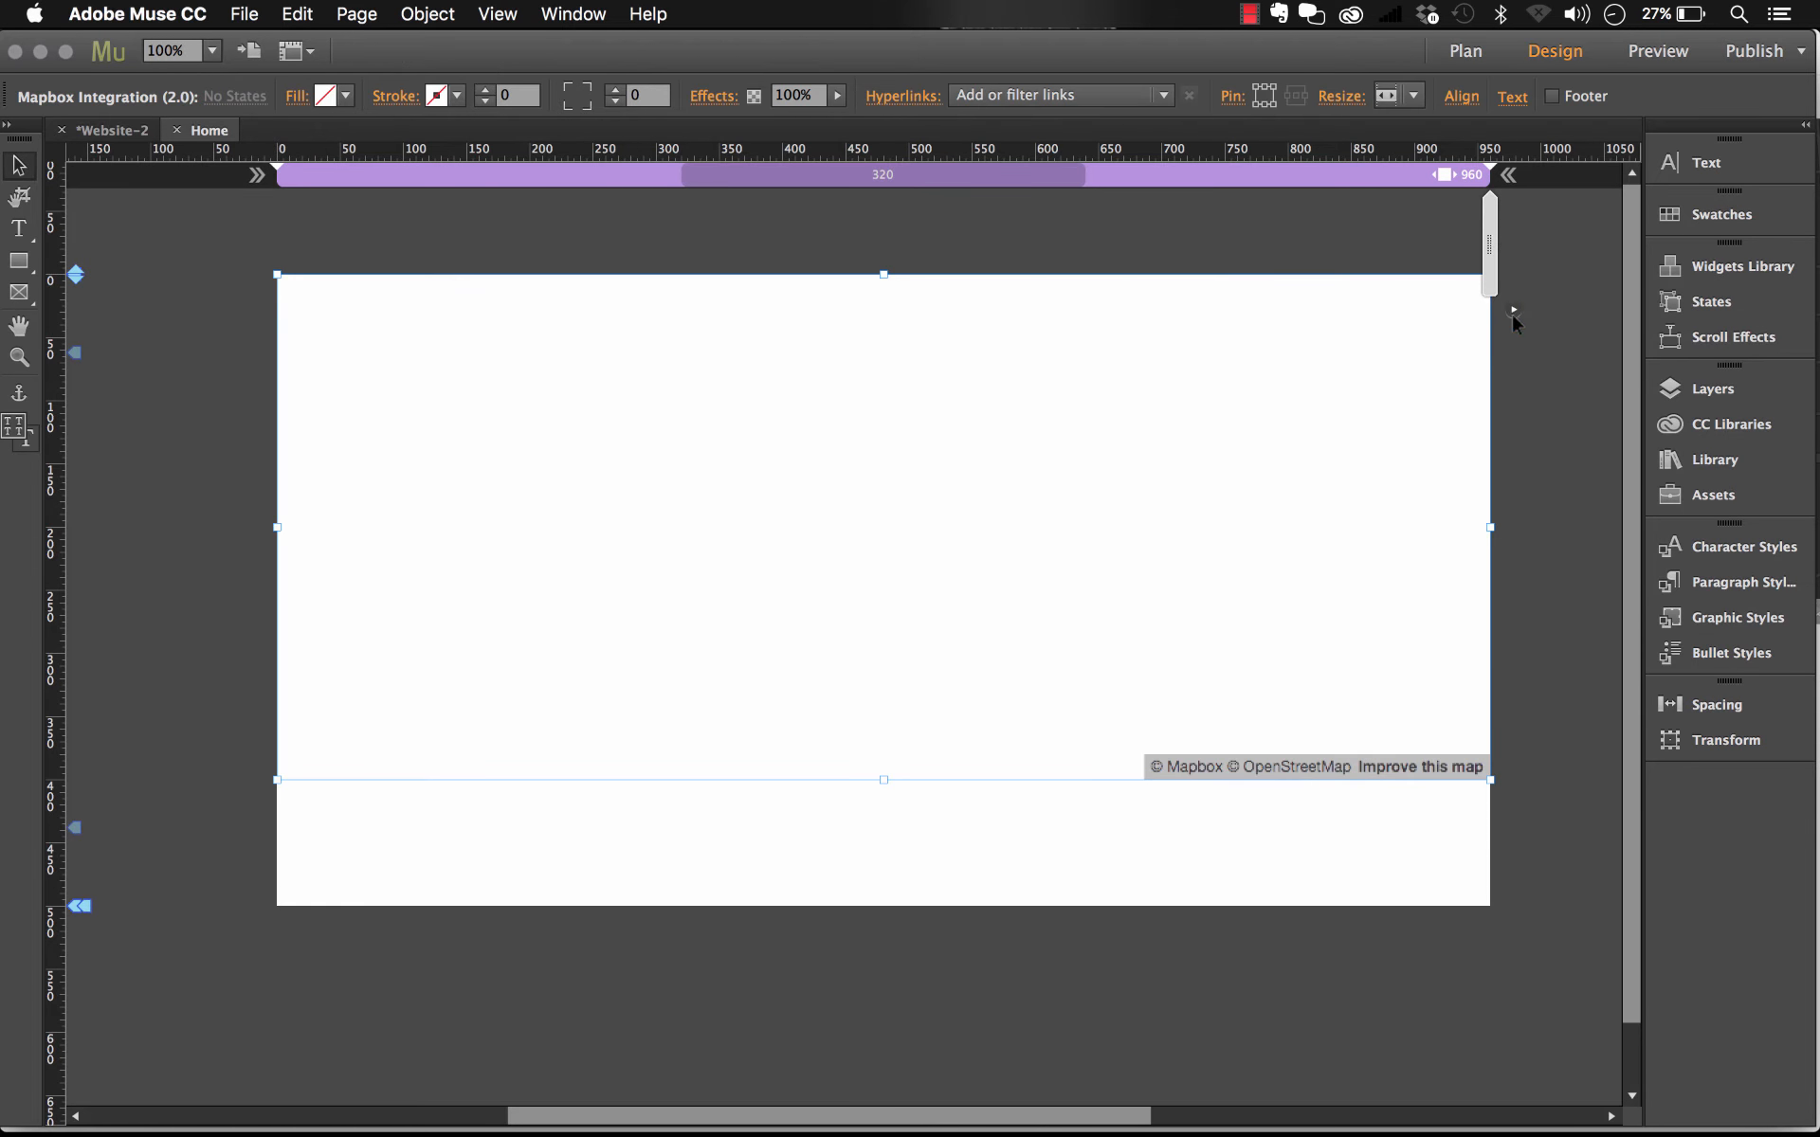
{"action": "left_click", "coordinate": [1513, 310]}
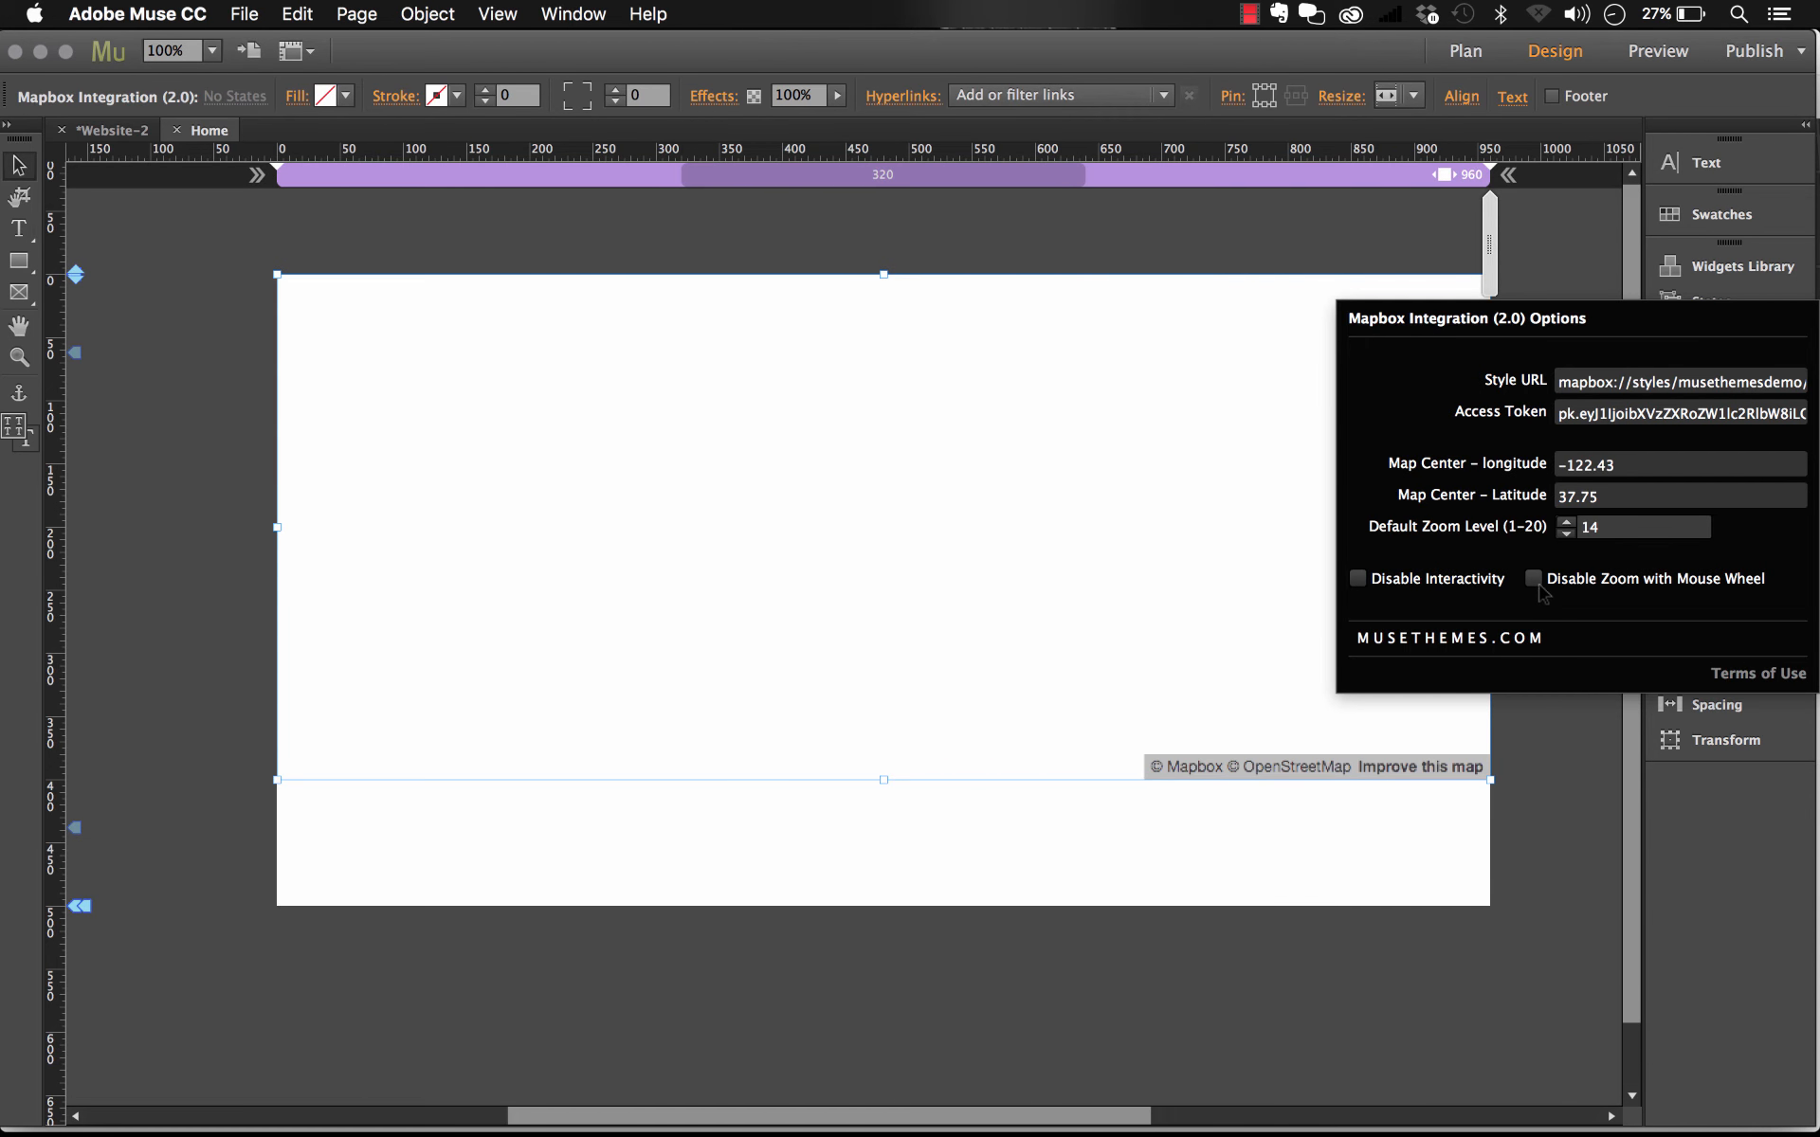
{"action": "left_click_drag", "start_coordinate": [1071, 400], "coordinate": [1134, 841]}
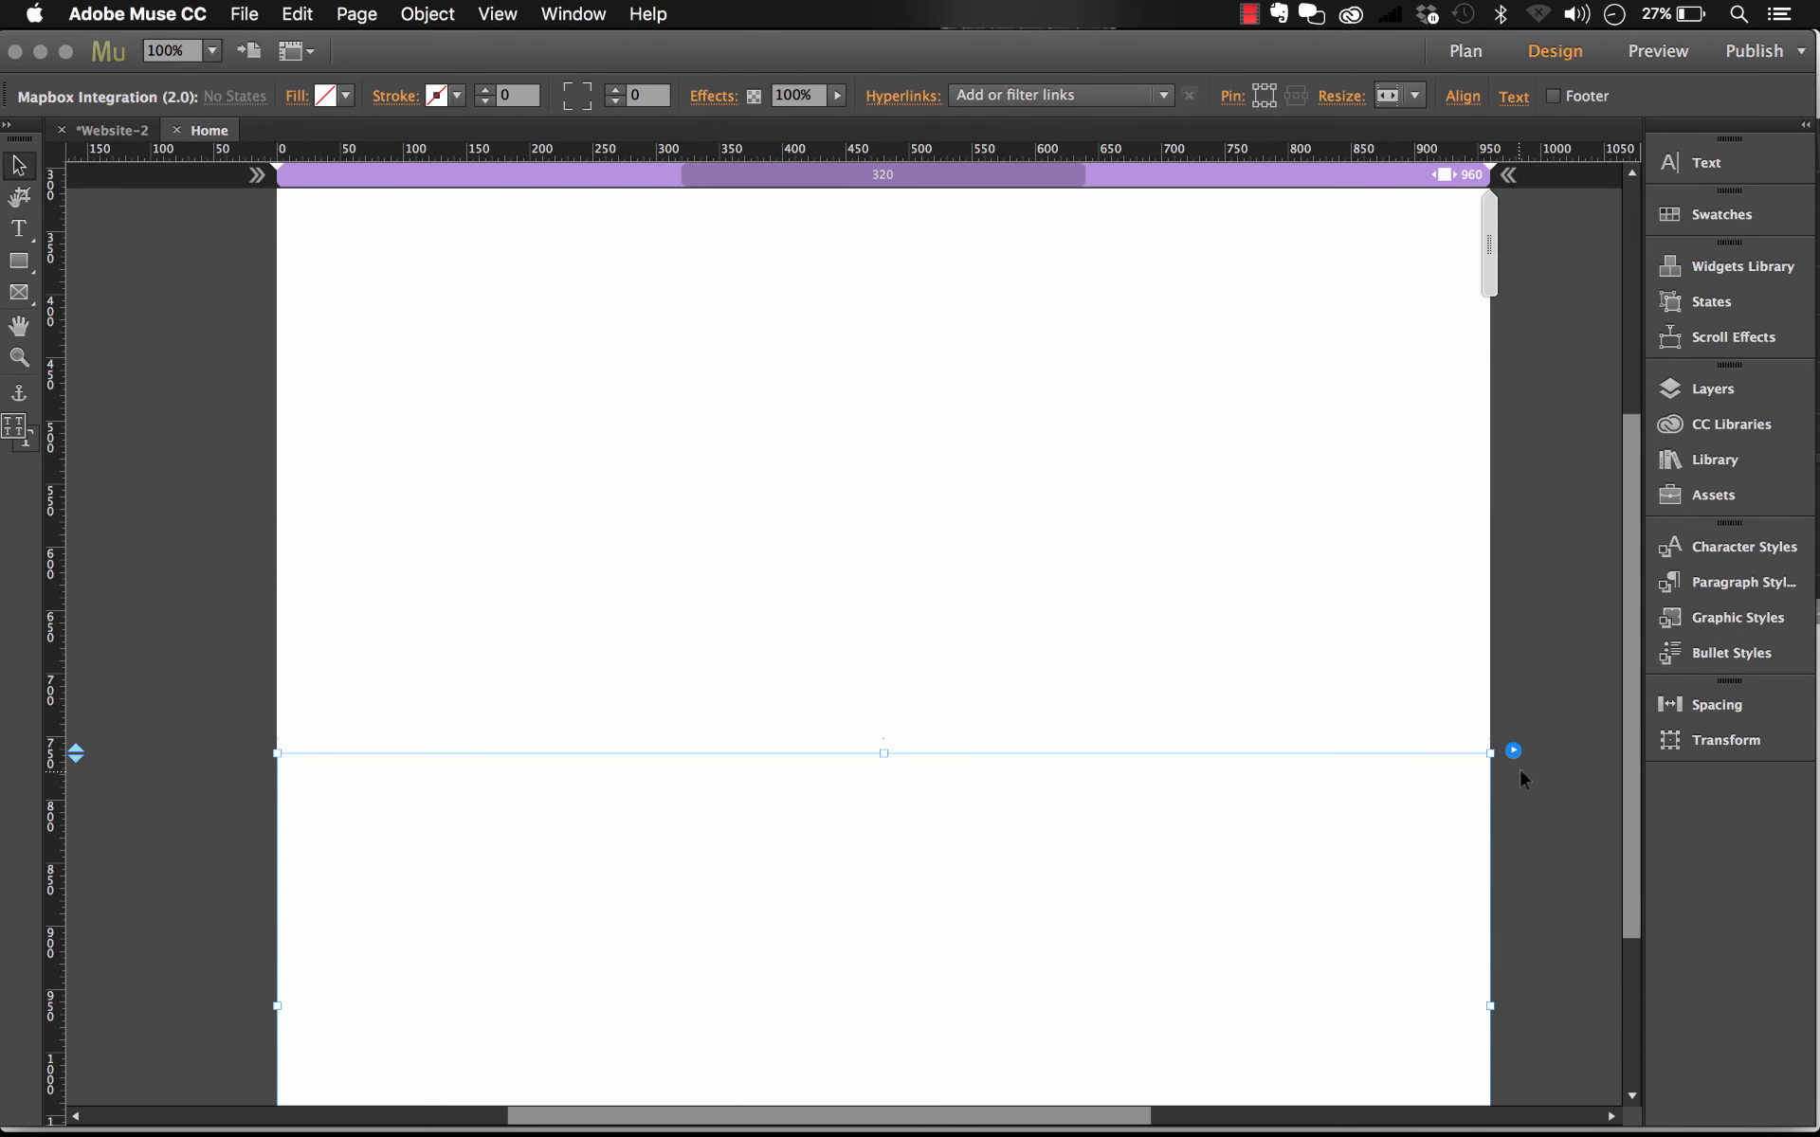
{"action": "left_click", "coordinate": [222, 317]}
Preview the page in the browser and scroll down across the embedded map to test its mouse wheel zooming.
{"action": "left_click", "coordinate": [245, 13]}
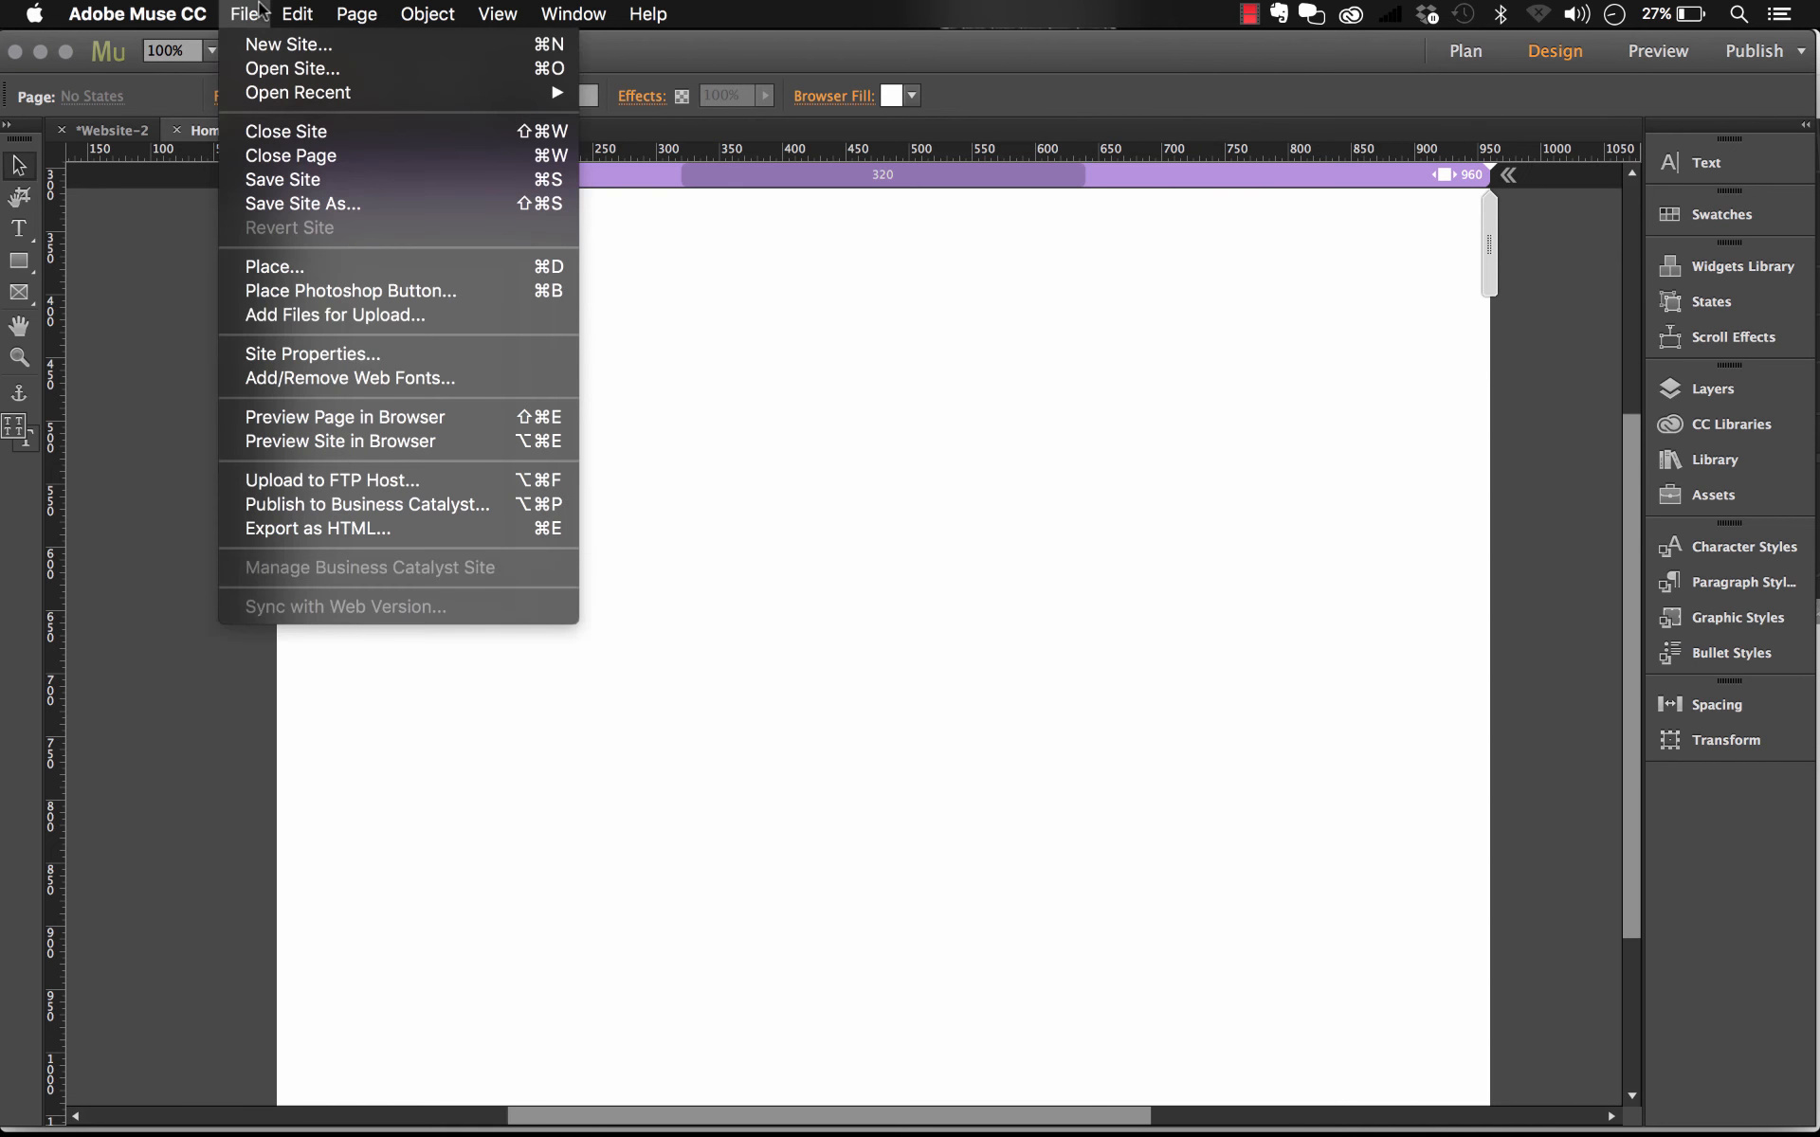
{"action": "left_click", "coordinate": [368, 418]}
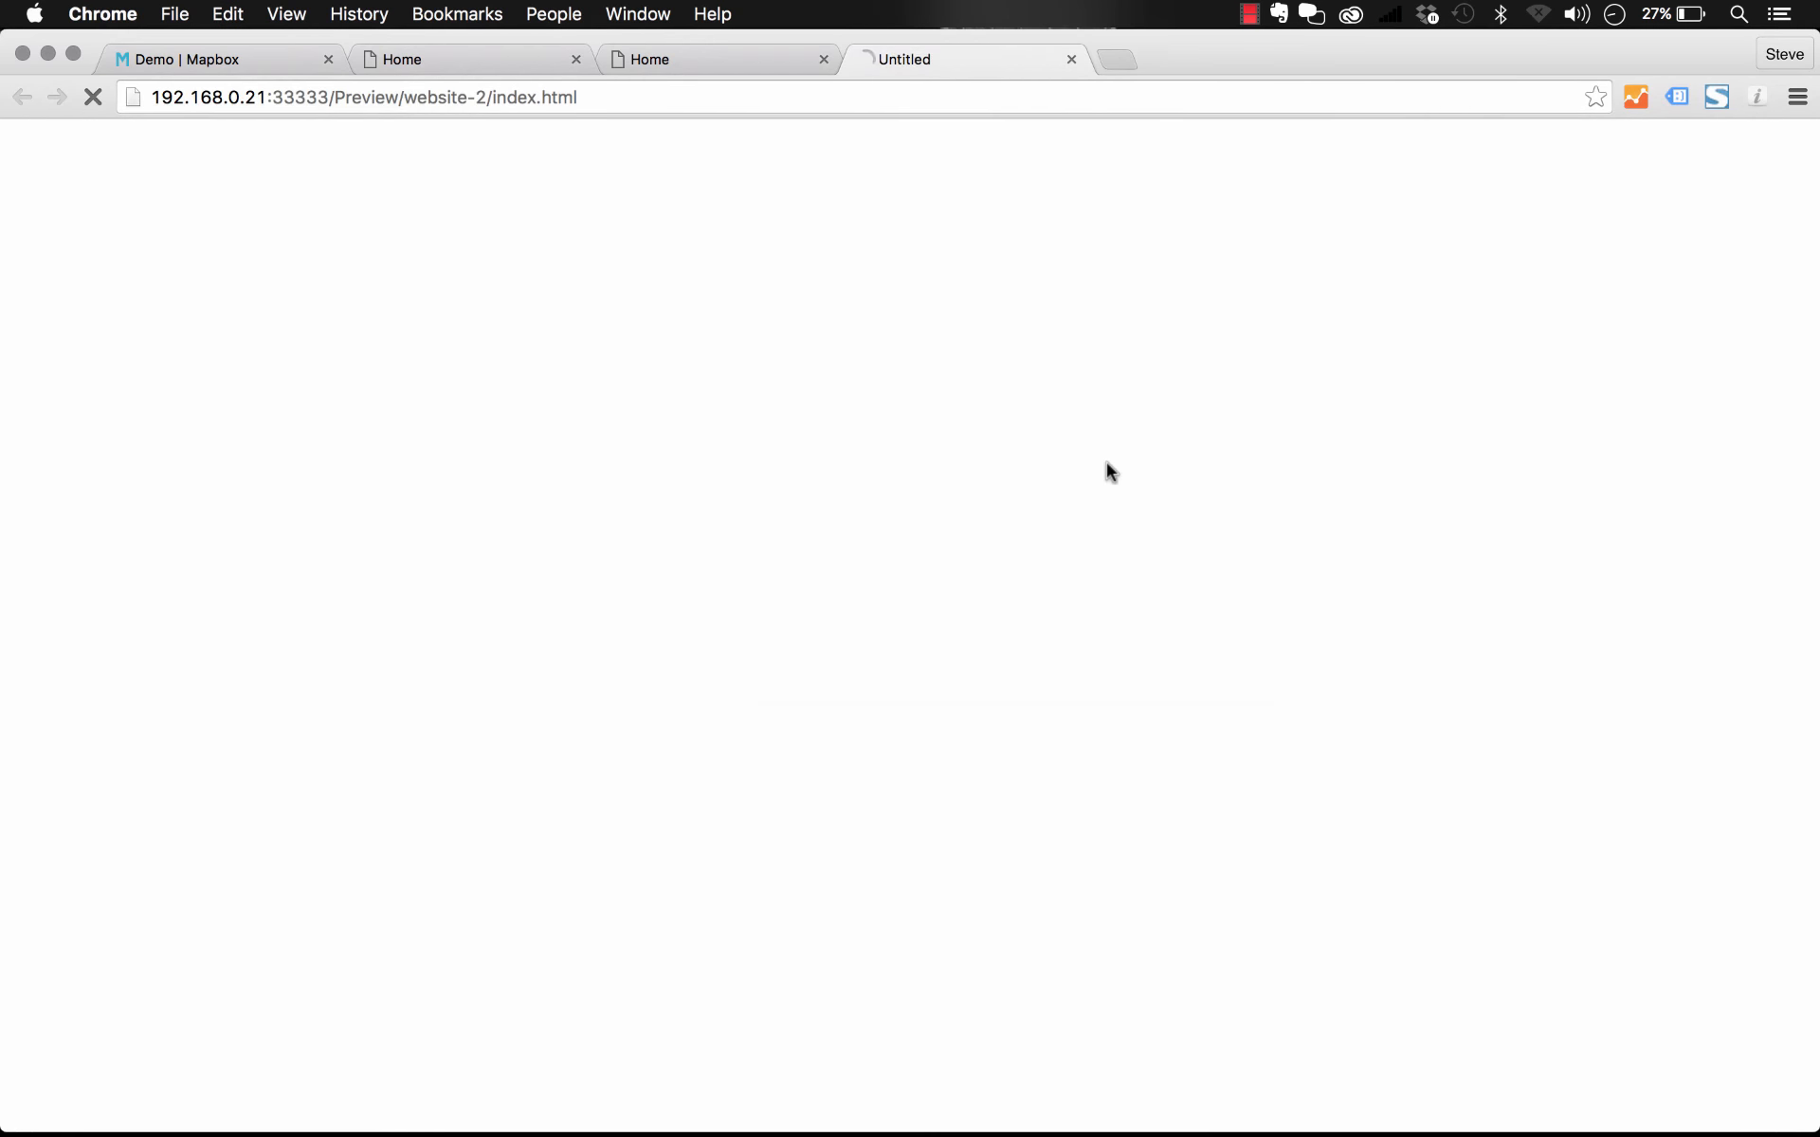
{"action": "scroll", "coordinate": [900, 585], "scroll_direction": "down", "scroll_amount": 5}
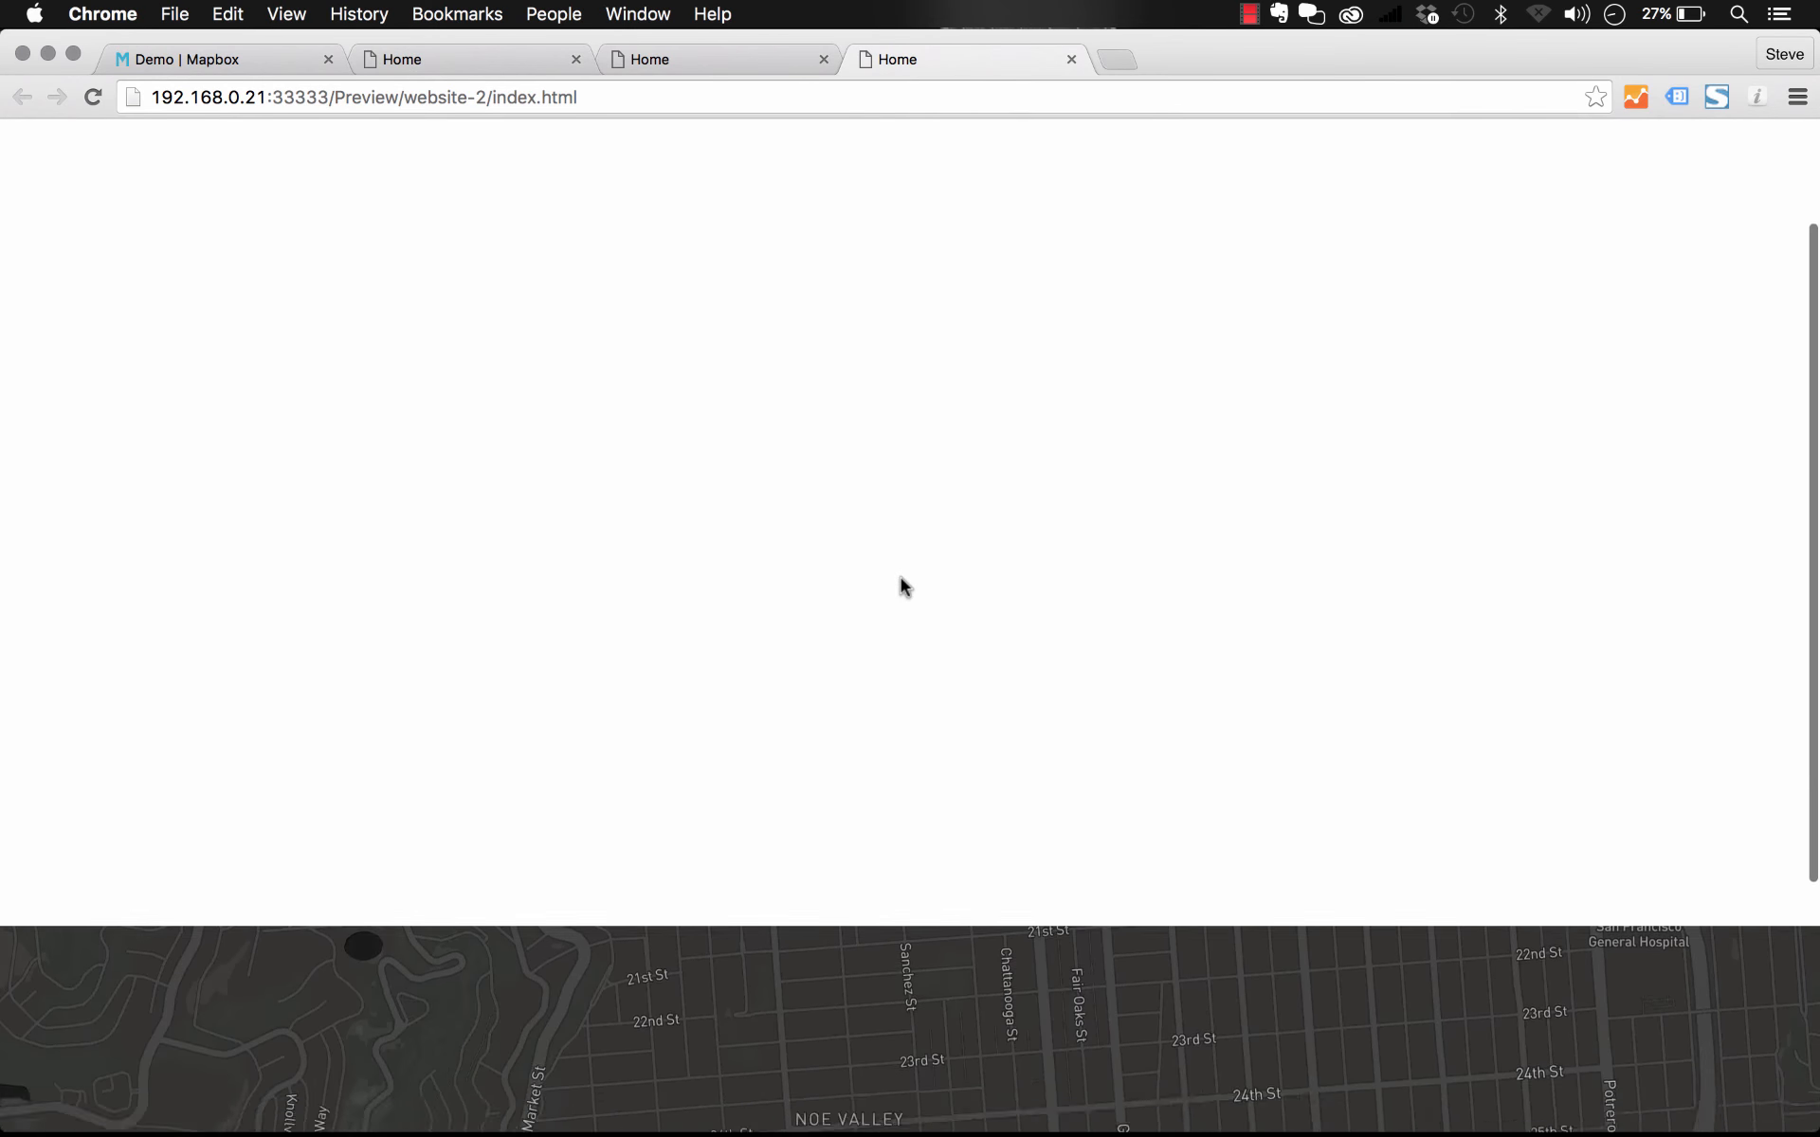
{"action": "scroll", "coordinate": [901, 577], "scroll_direction": "down", "scroll_amount": 5}
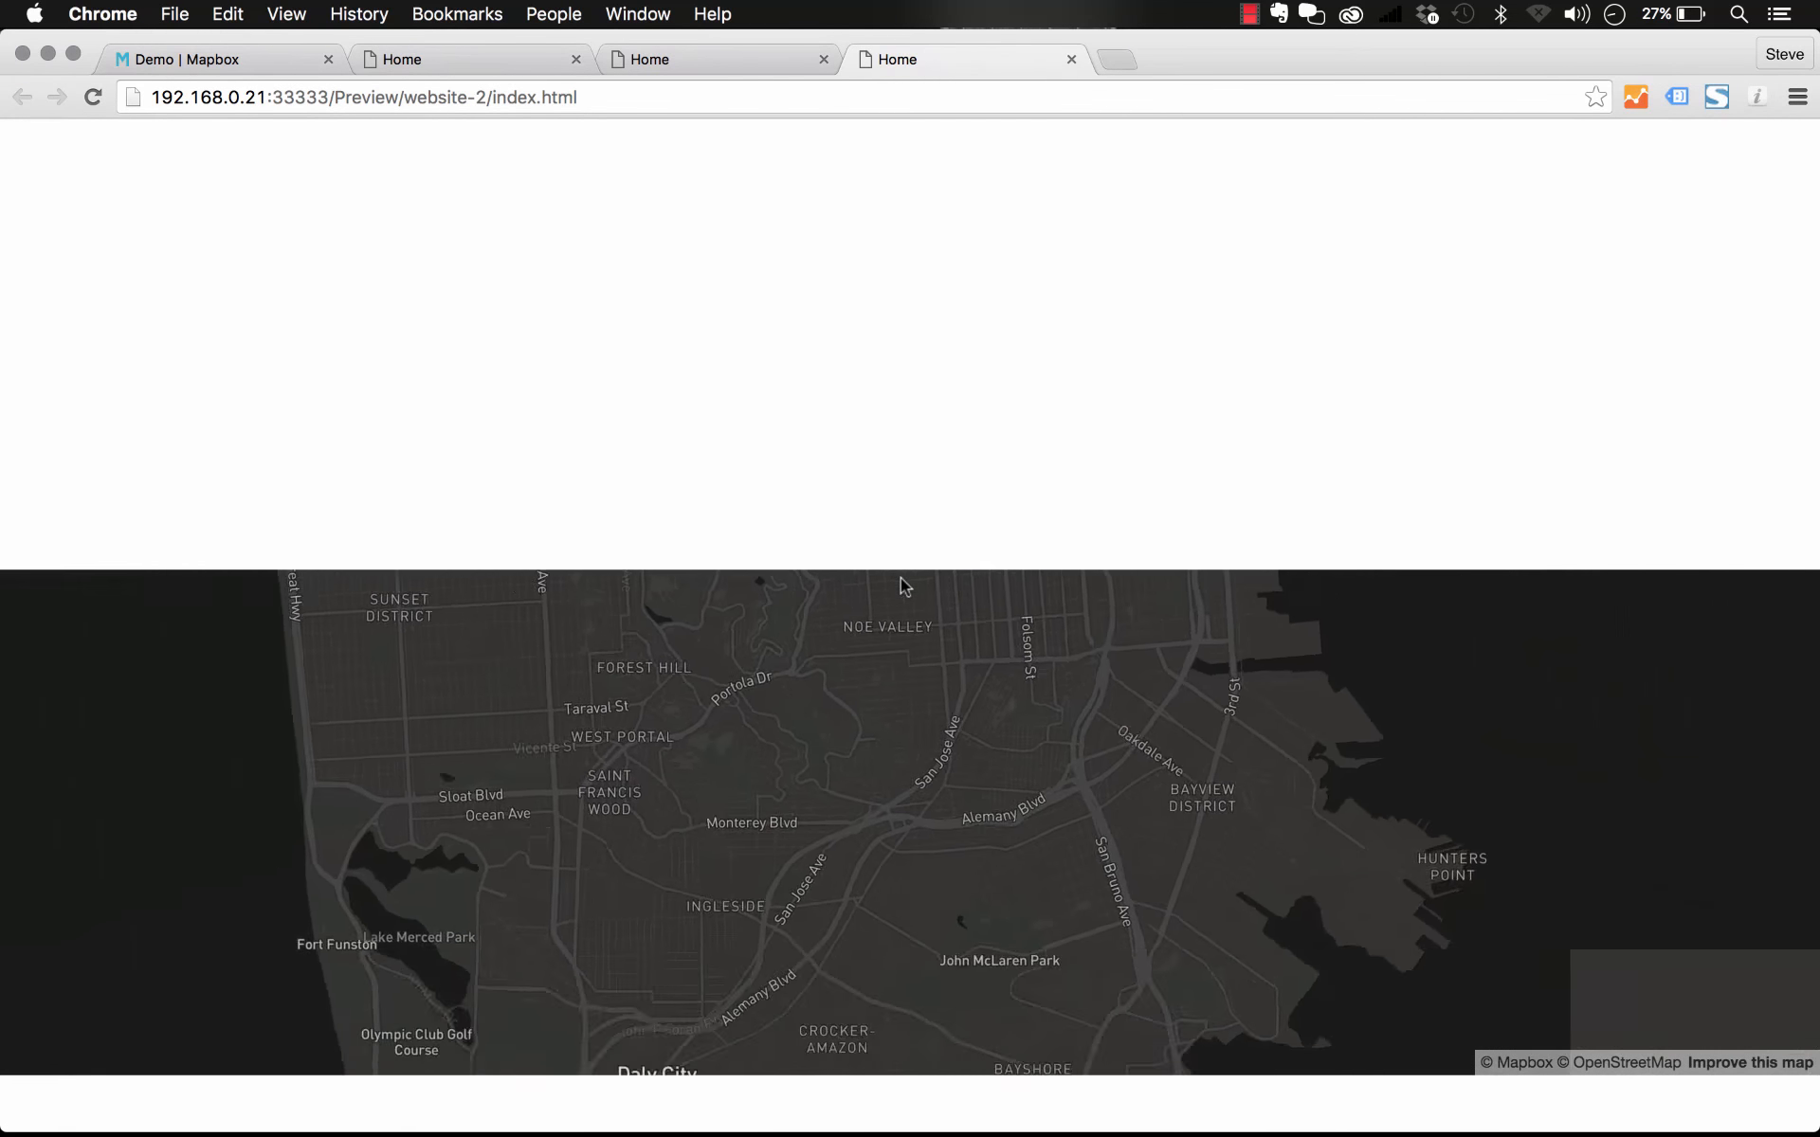
{"action": "scroll", "coordinate": [900, 577], "scroll_direction": "up", "scroll_amount": 8}
{"action": "scroll", "coordinate": [901, 580], "scroll_direction": "down", "scroll_amount": 5}
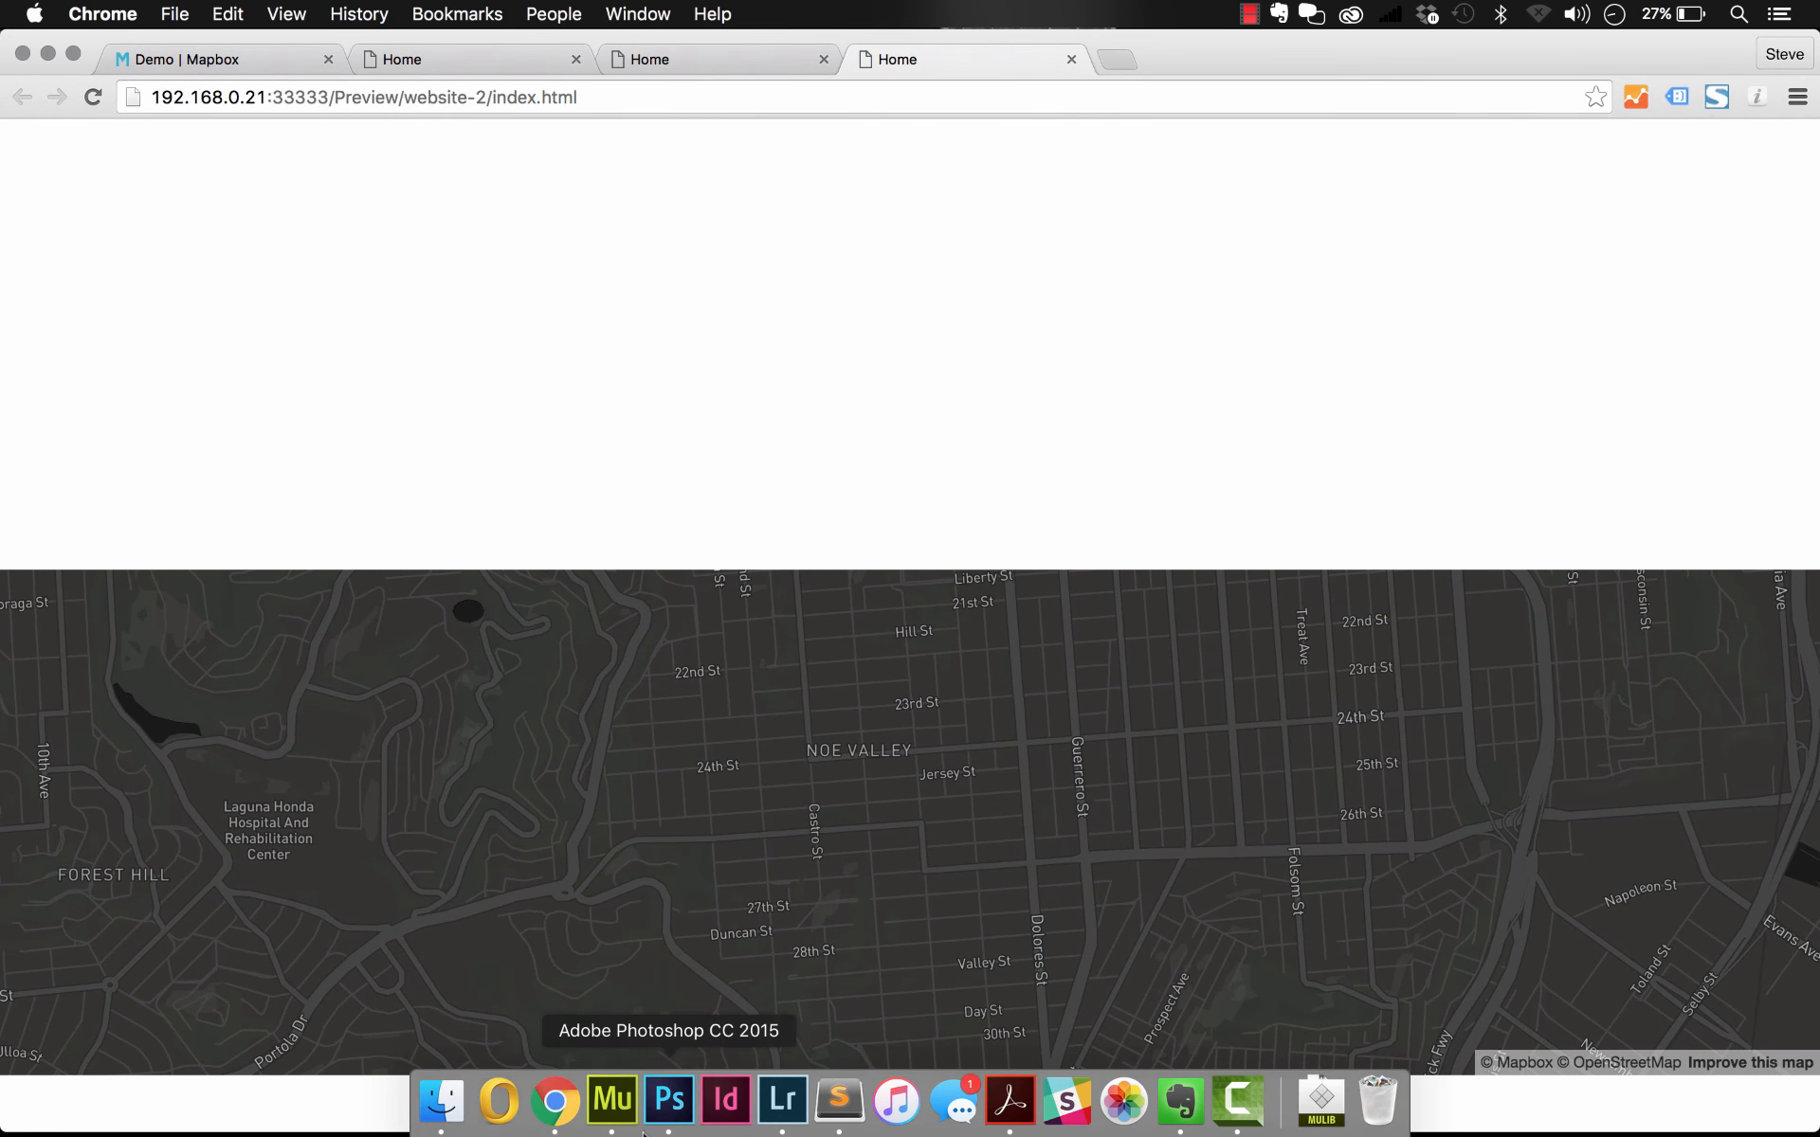
Switch back to Adobe Muse and turn on Disable Zoom with Mouse Wheel for the Mapbox widget.
{"action": "left_click", "coordinate": [609, 1096]}
{"action": "left_click", "coordinate": [1384, 770]}
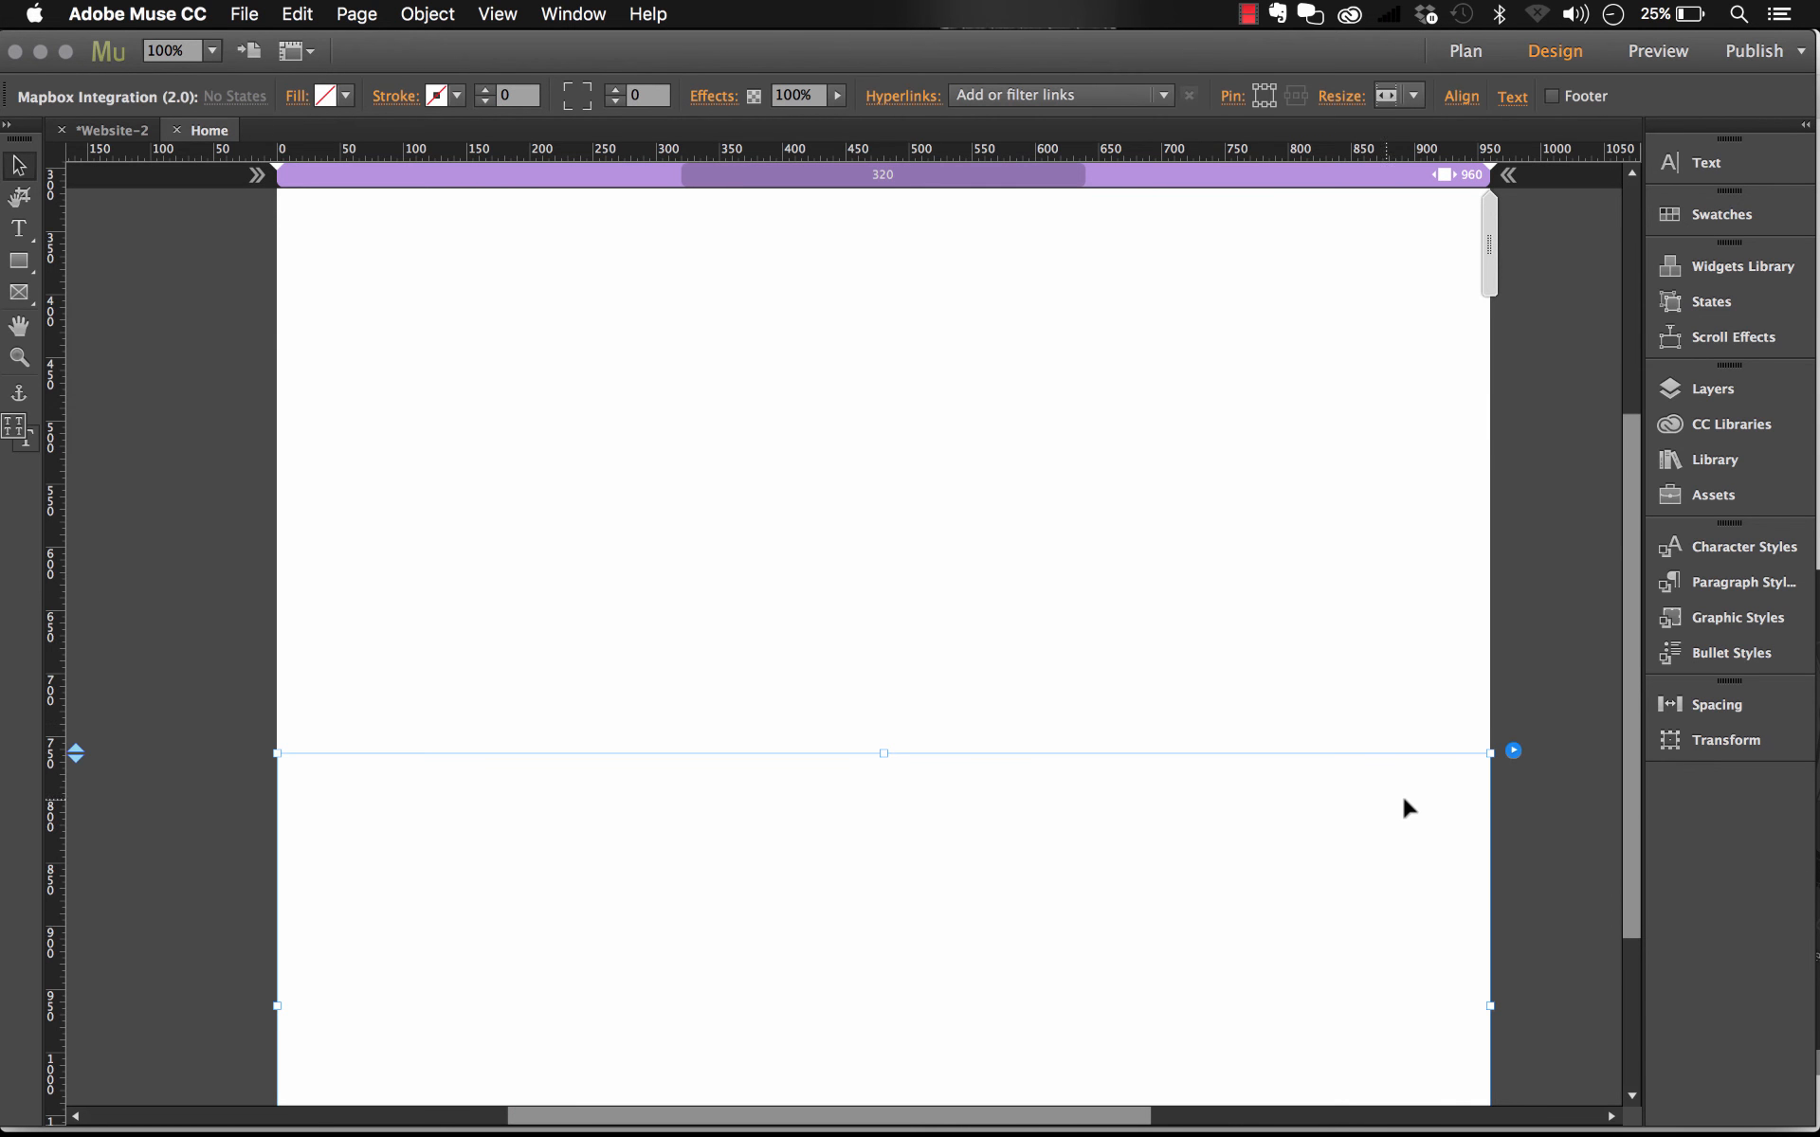
{"action": "left_click", "coordinate": [1513, 753]}
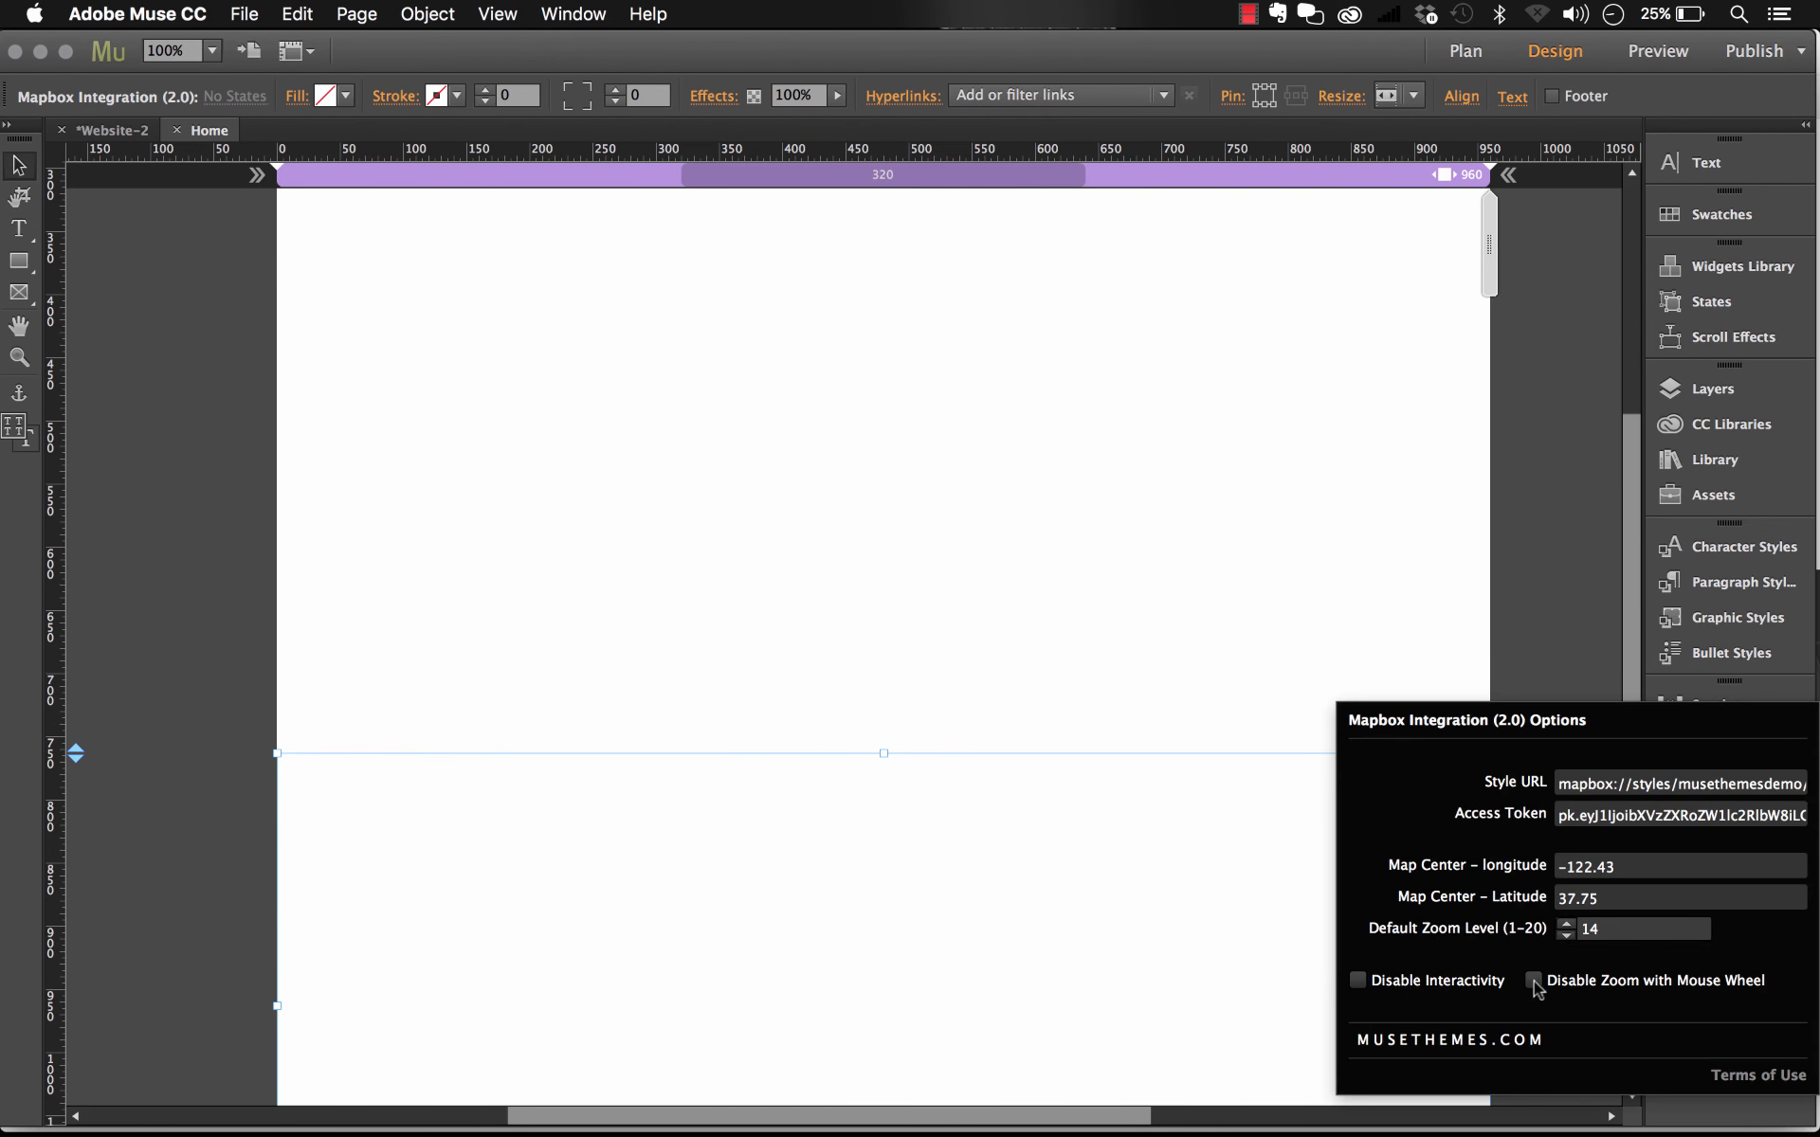
{"action": "left_click", "coordinate": [1534, 981]}
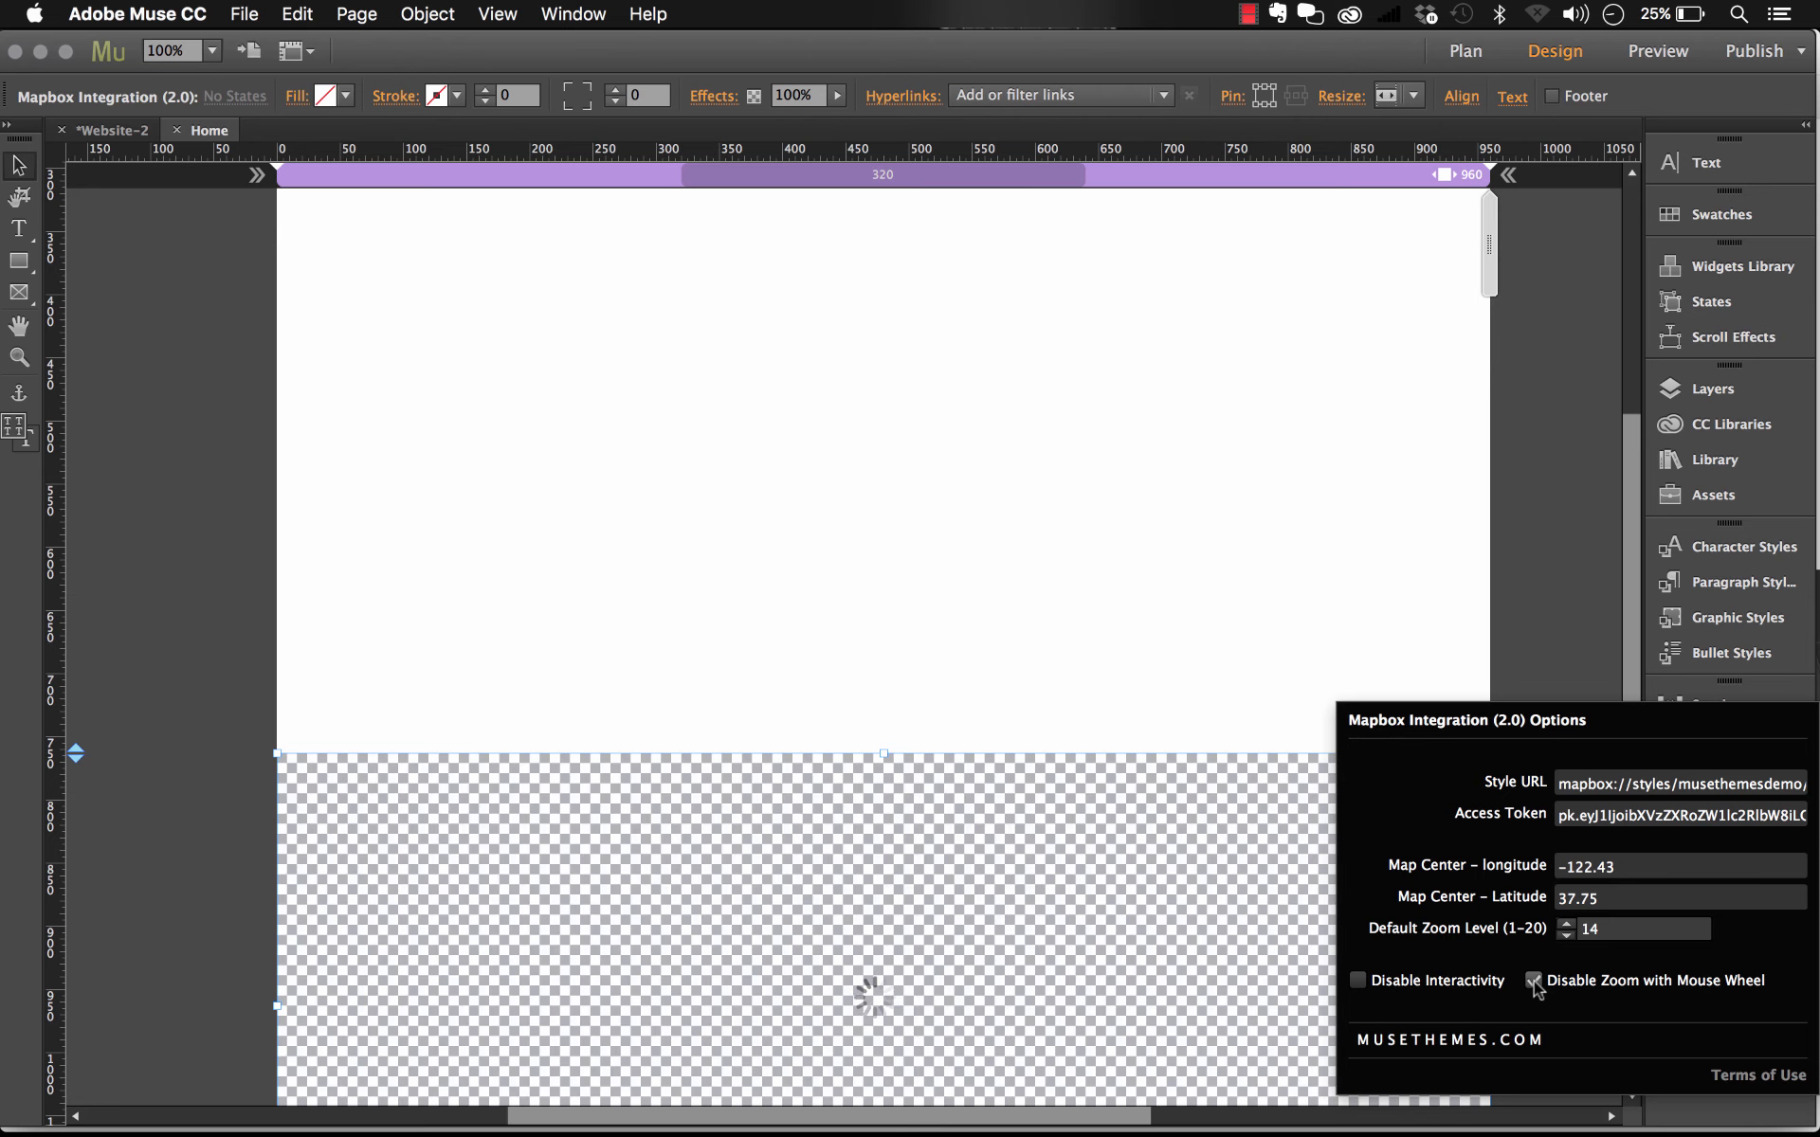
{"action": "left_click", "coordinate": [806, 559]}
Preview the page in the browser again and scroll up and down over the map to check page scrolling.
{"action": "left_click", "coordinate": [244, 13]}
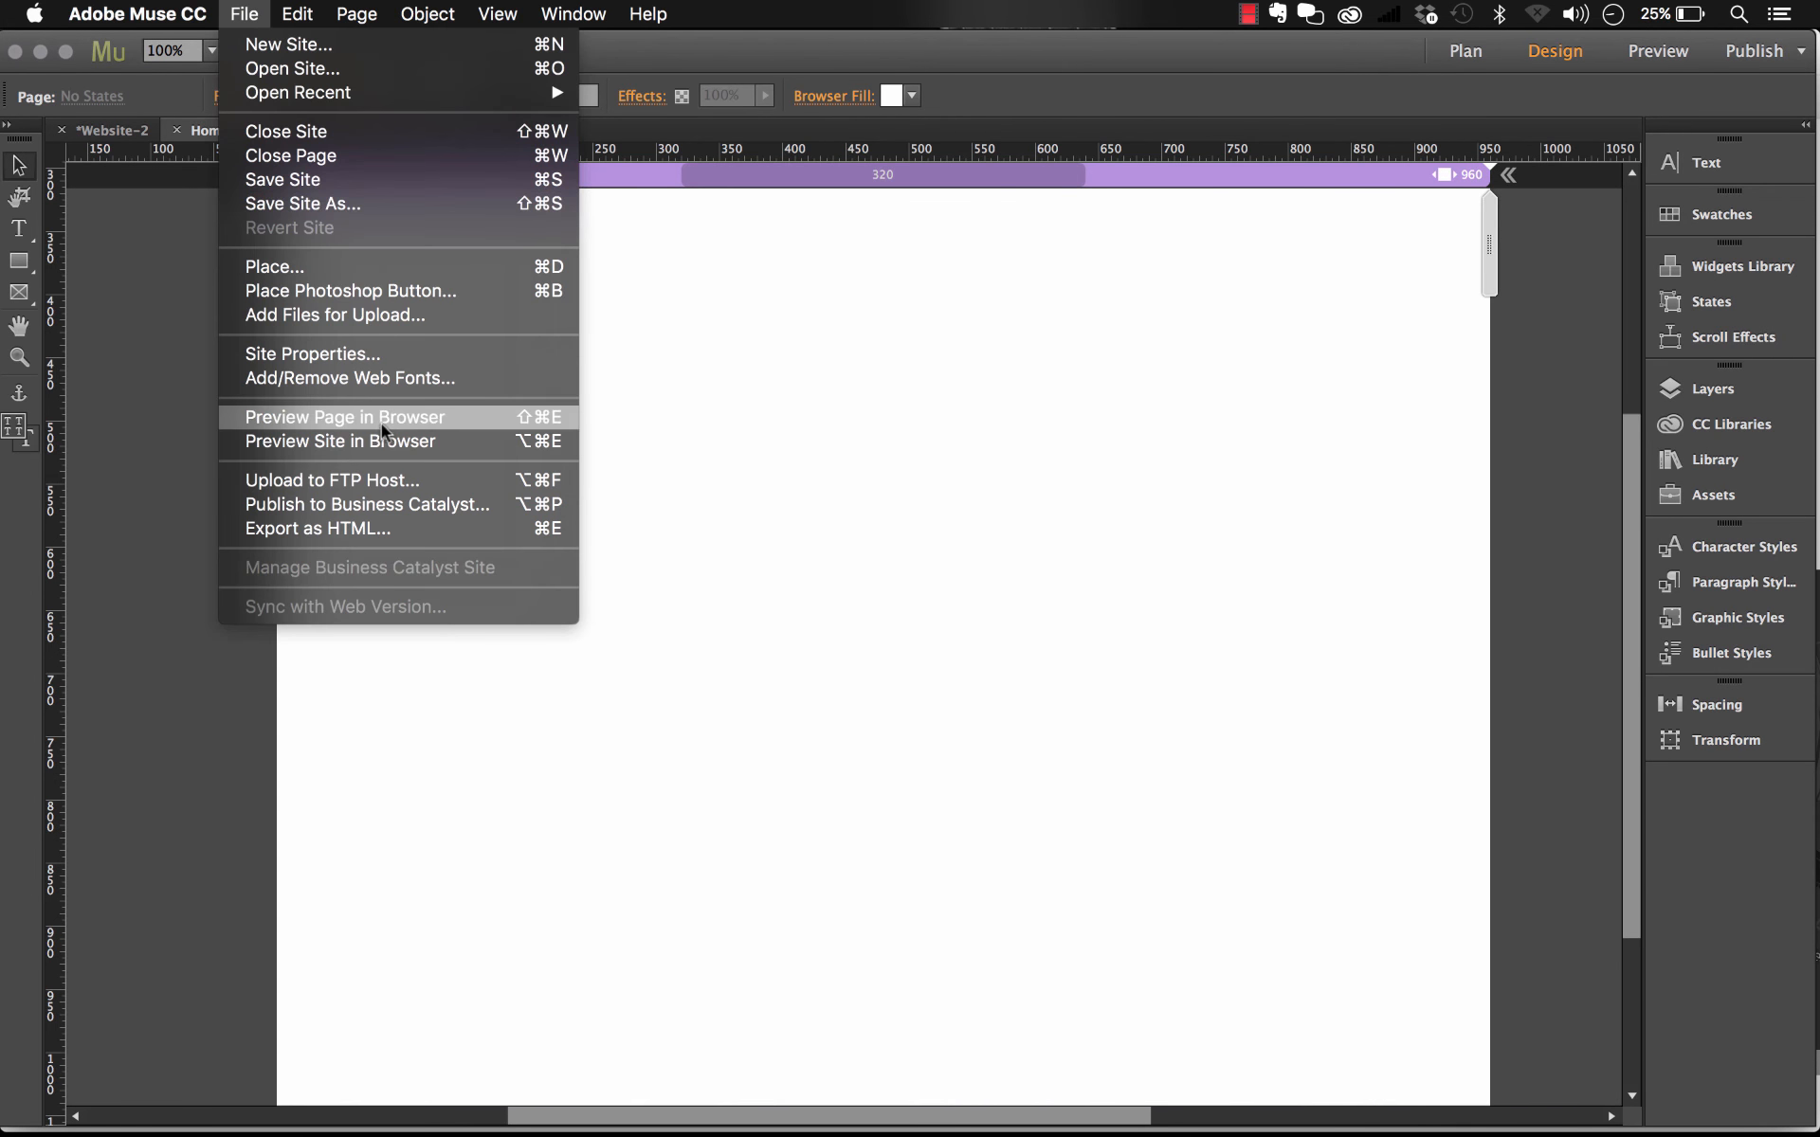
{"action": "left_click", "coordinate": [381, 419]}
{"action": "scroll", "coordinate": [872, 521], "scroll_direction": "down", "scroll_amount": 5}
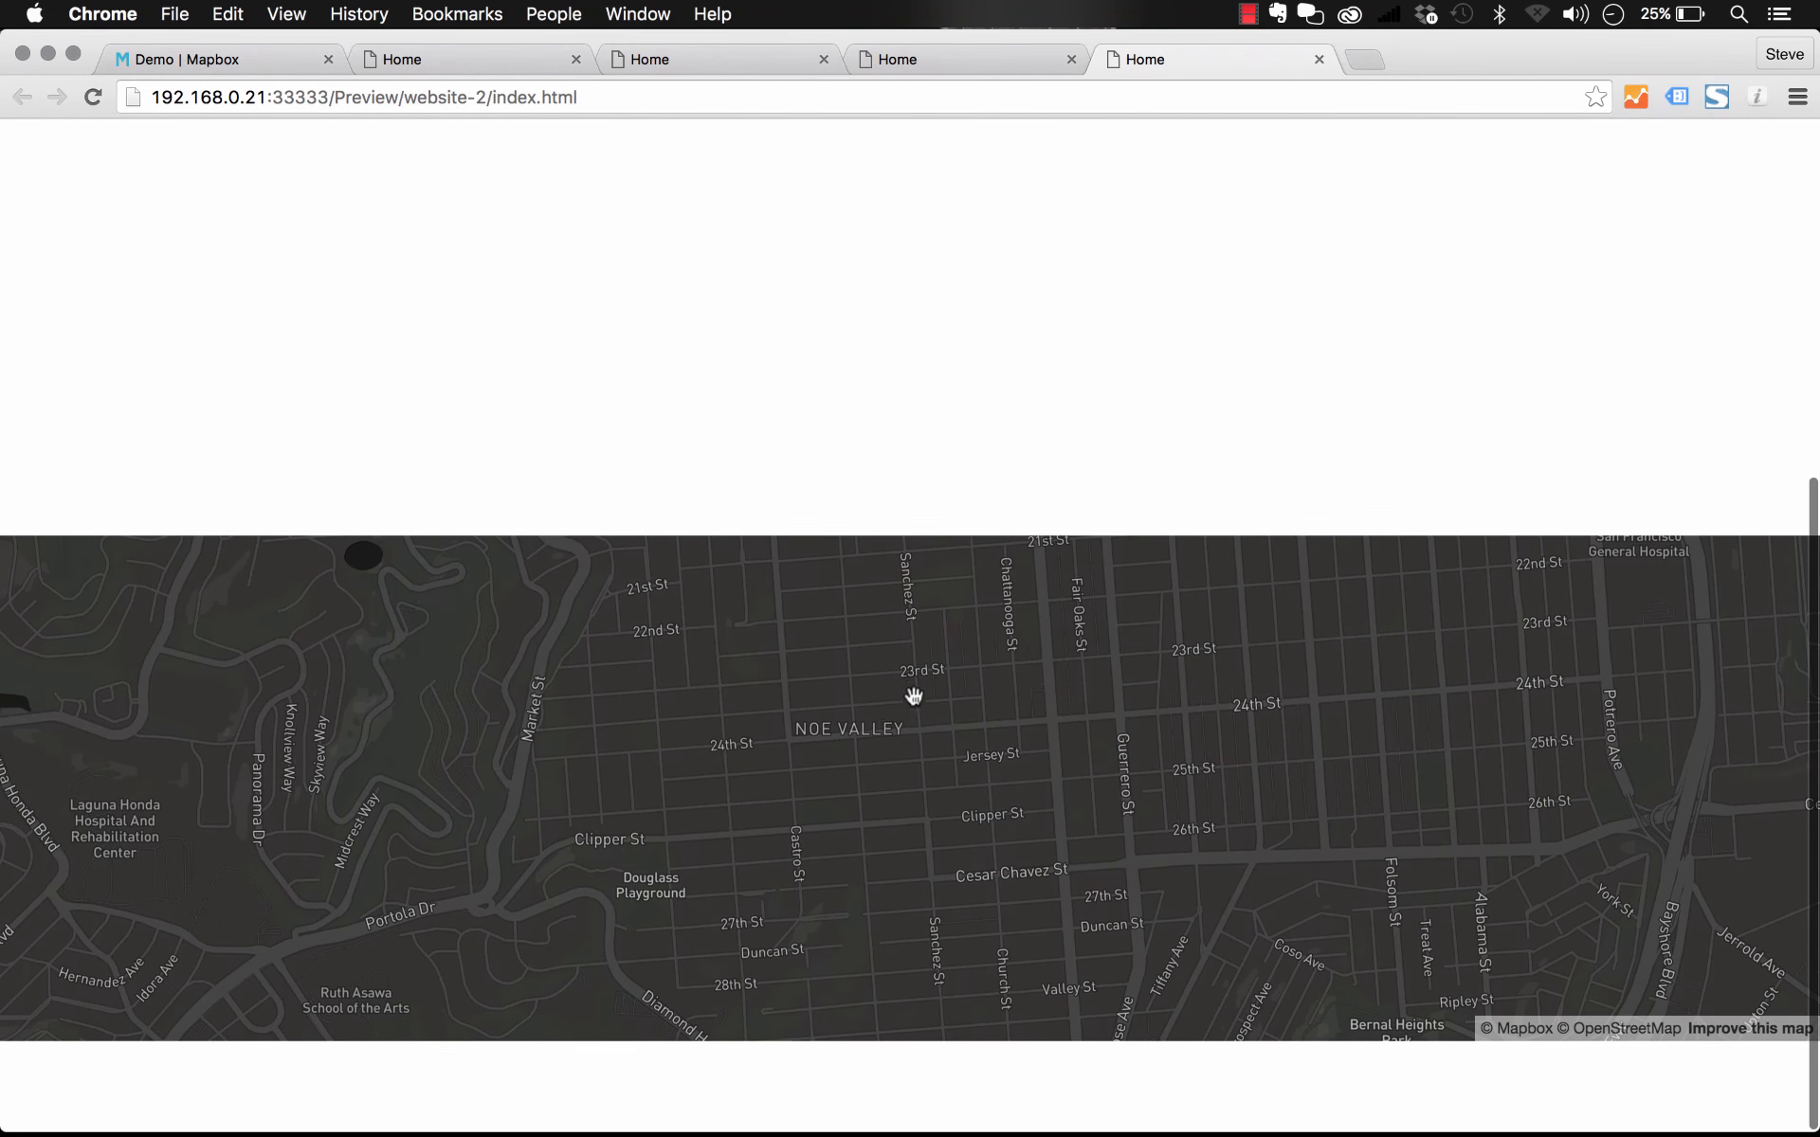
{"action": "scroll", "coordinate": [920, 702], "scroll_direction": "up", "scroll_amount": 4}
{"action": "scroll", "coordinate": [920, 707], "scroll_direction": "down", "scroll_amount": 5}
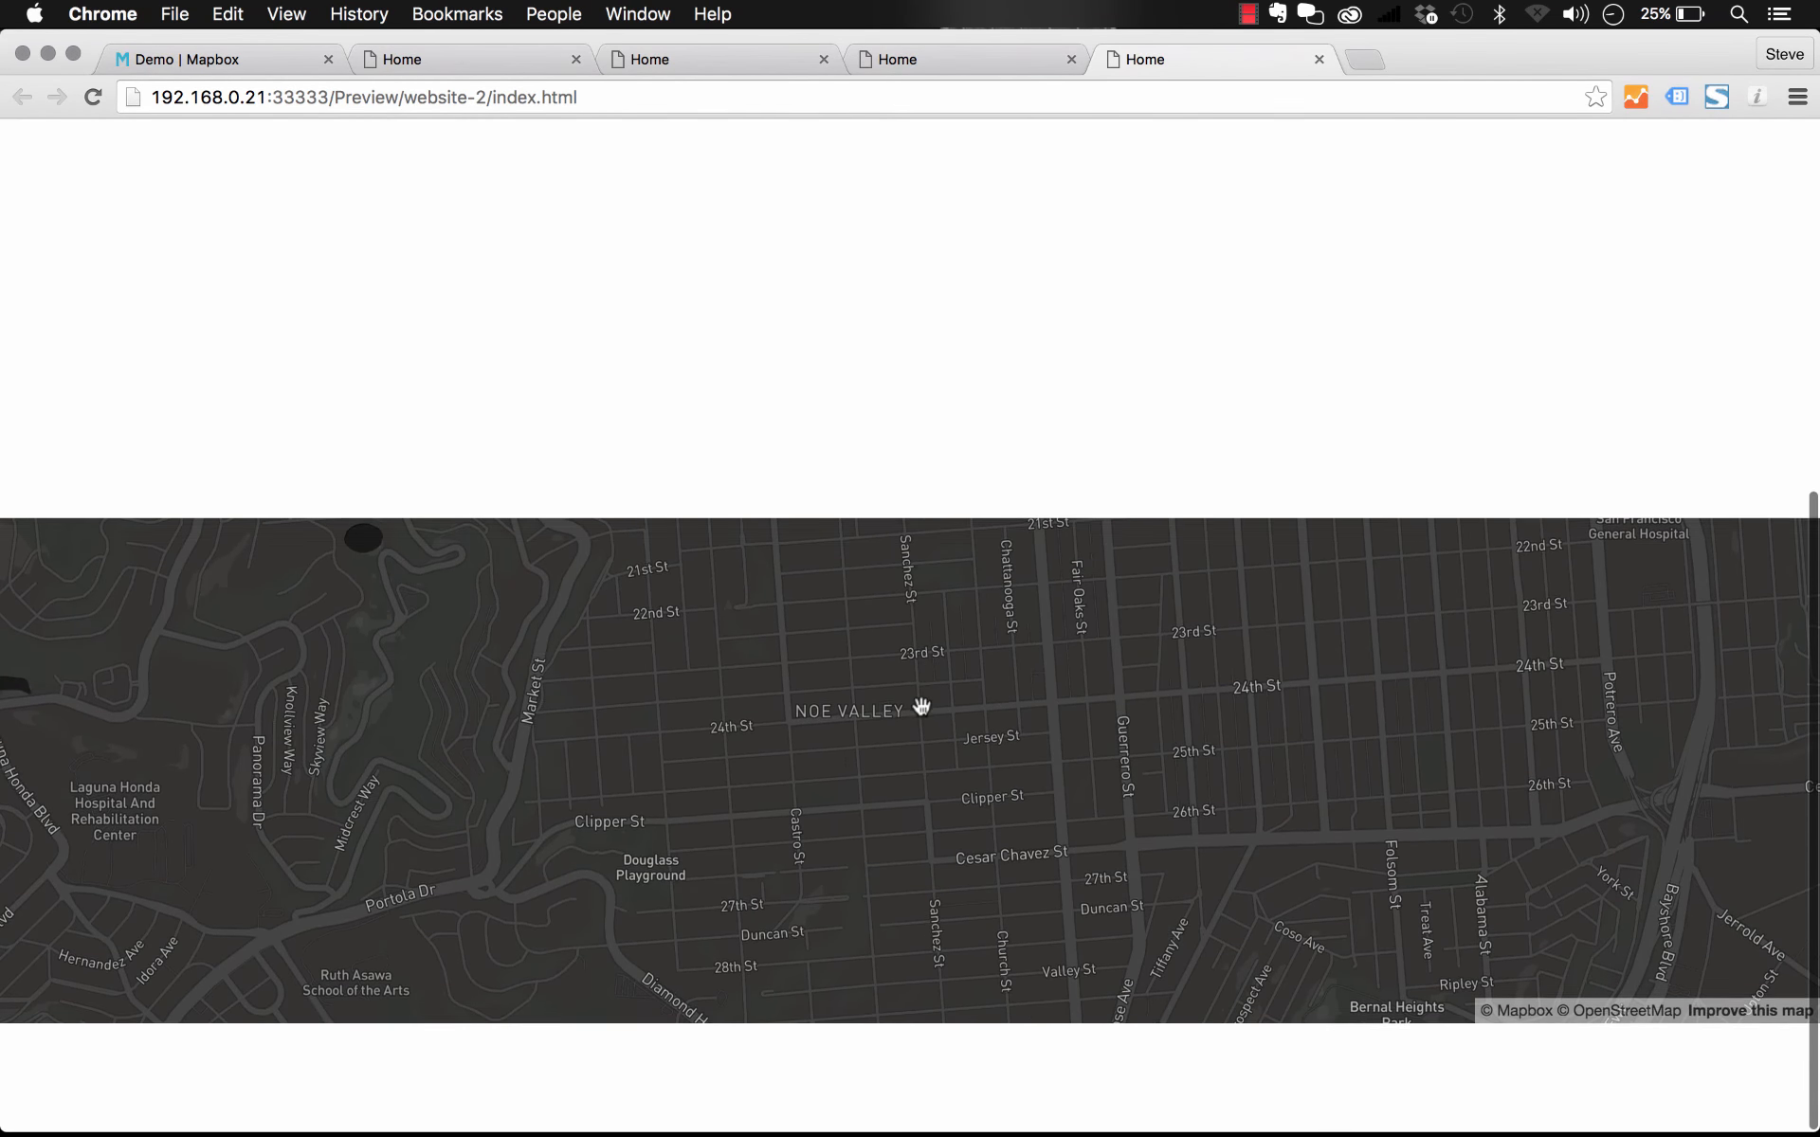
{"action": "scroll", "coordinate": [919, 706], "scroll_direction": "up", "scroll_amount": 8}
{"action": "scroll", "coordinate": [919, 706], "scroll_direction": "down", "scroll_amount": 8}
{"action": "mouse_move", "coordinate": [569, 1133]}
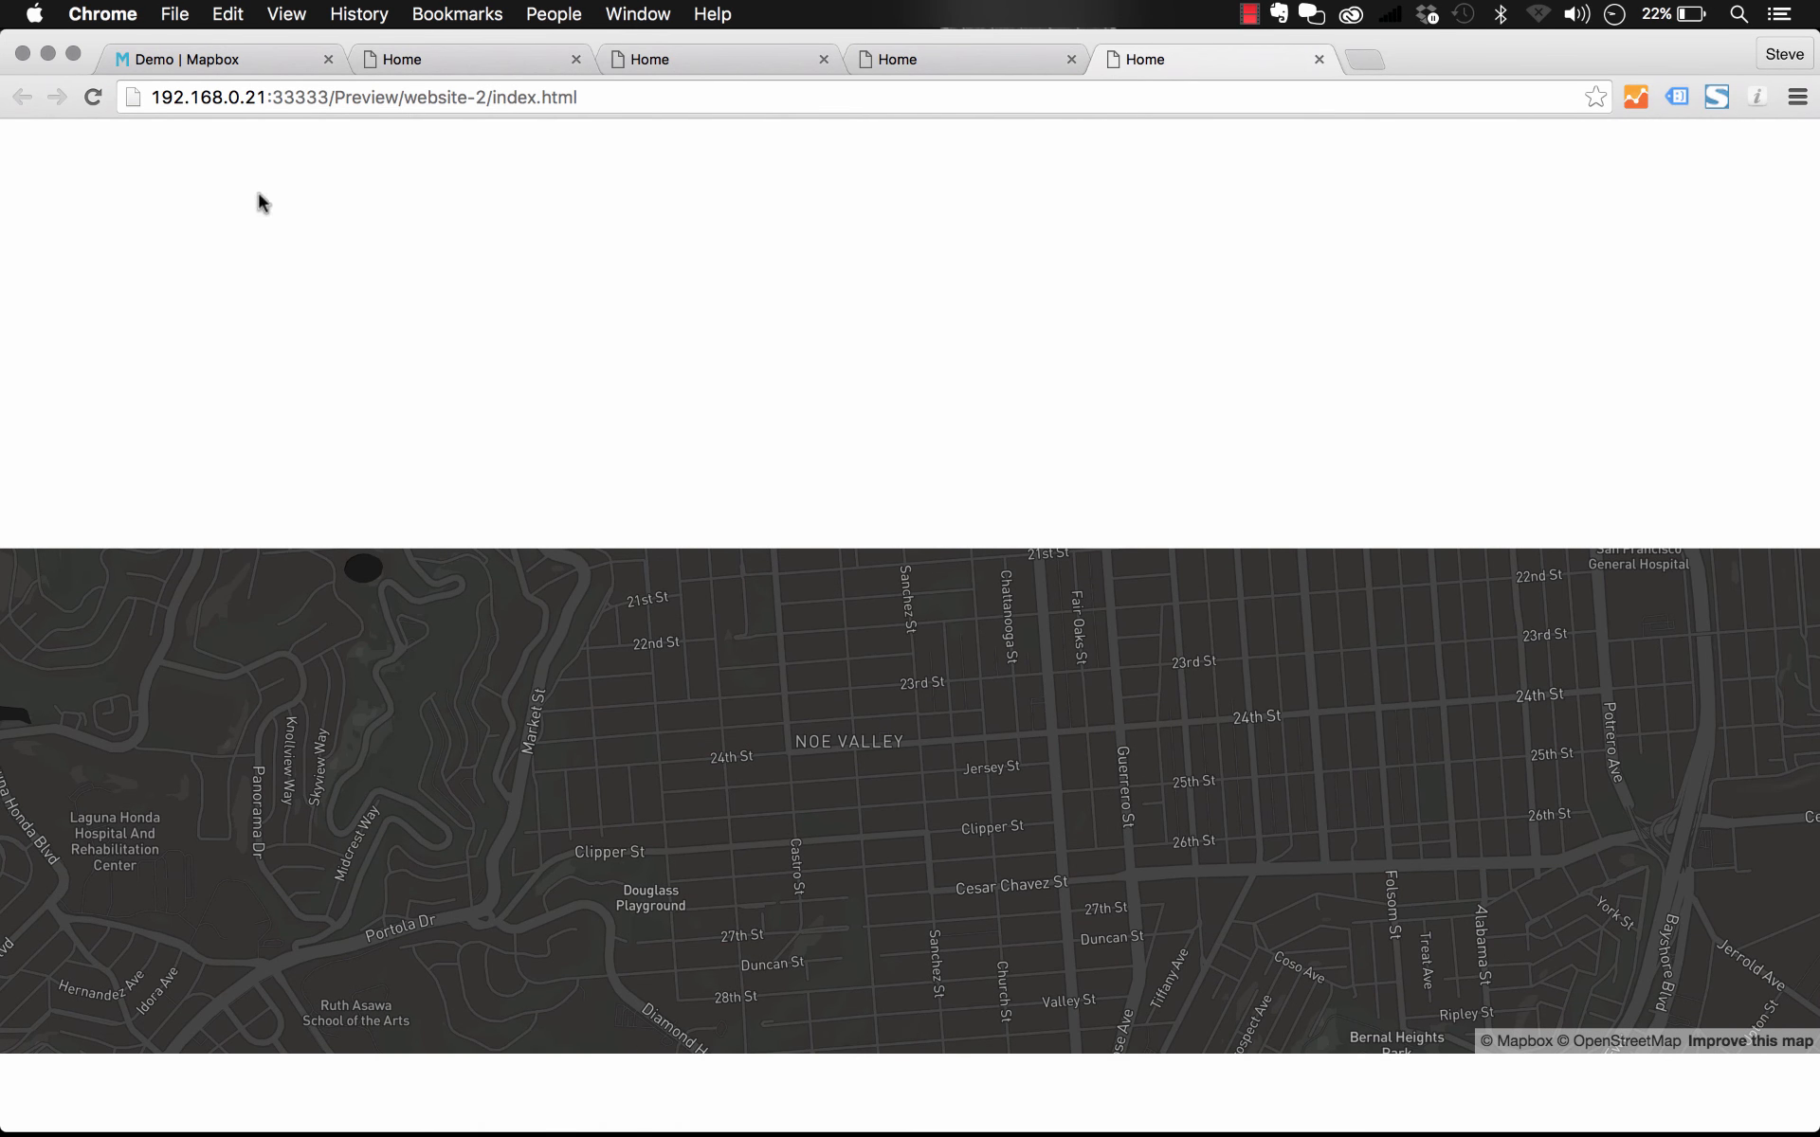
Return to the Demo style in the Mapbox editor and zoom in and back out around Noe Valley.
{"action": "left_click", "coordinate": [193, 62]}
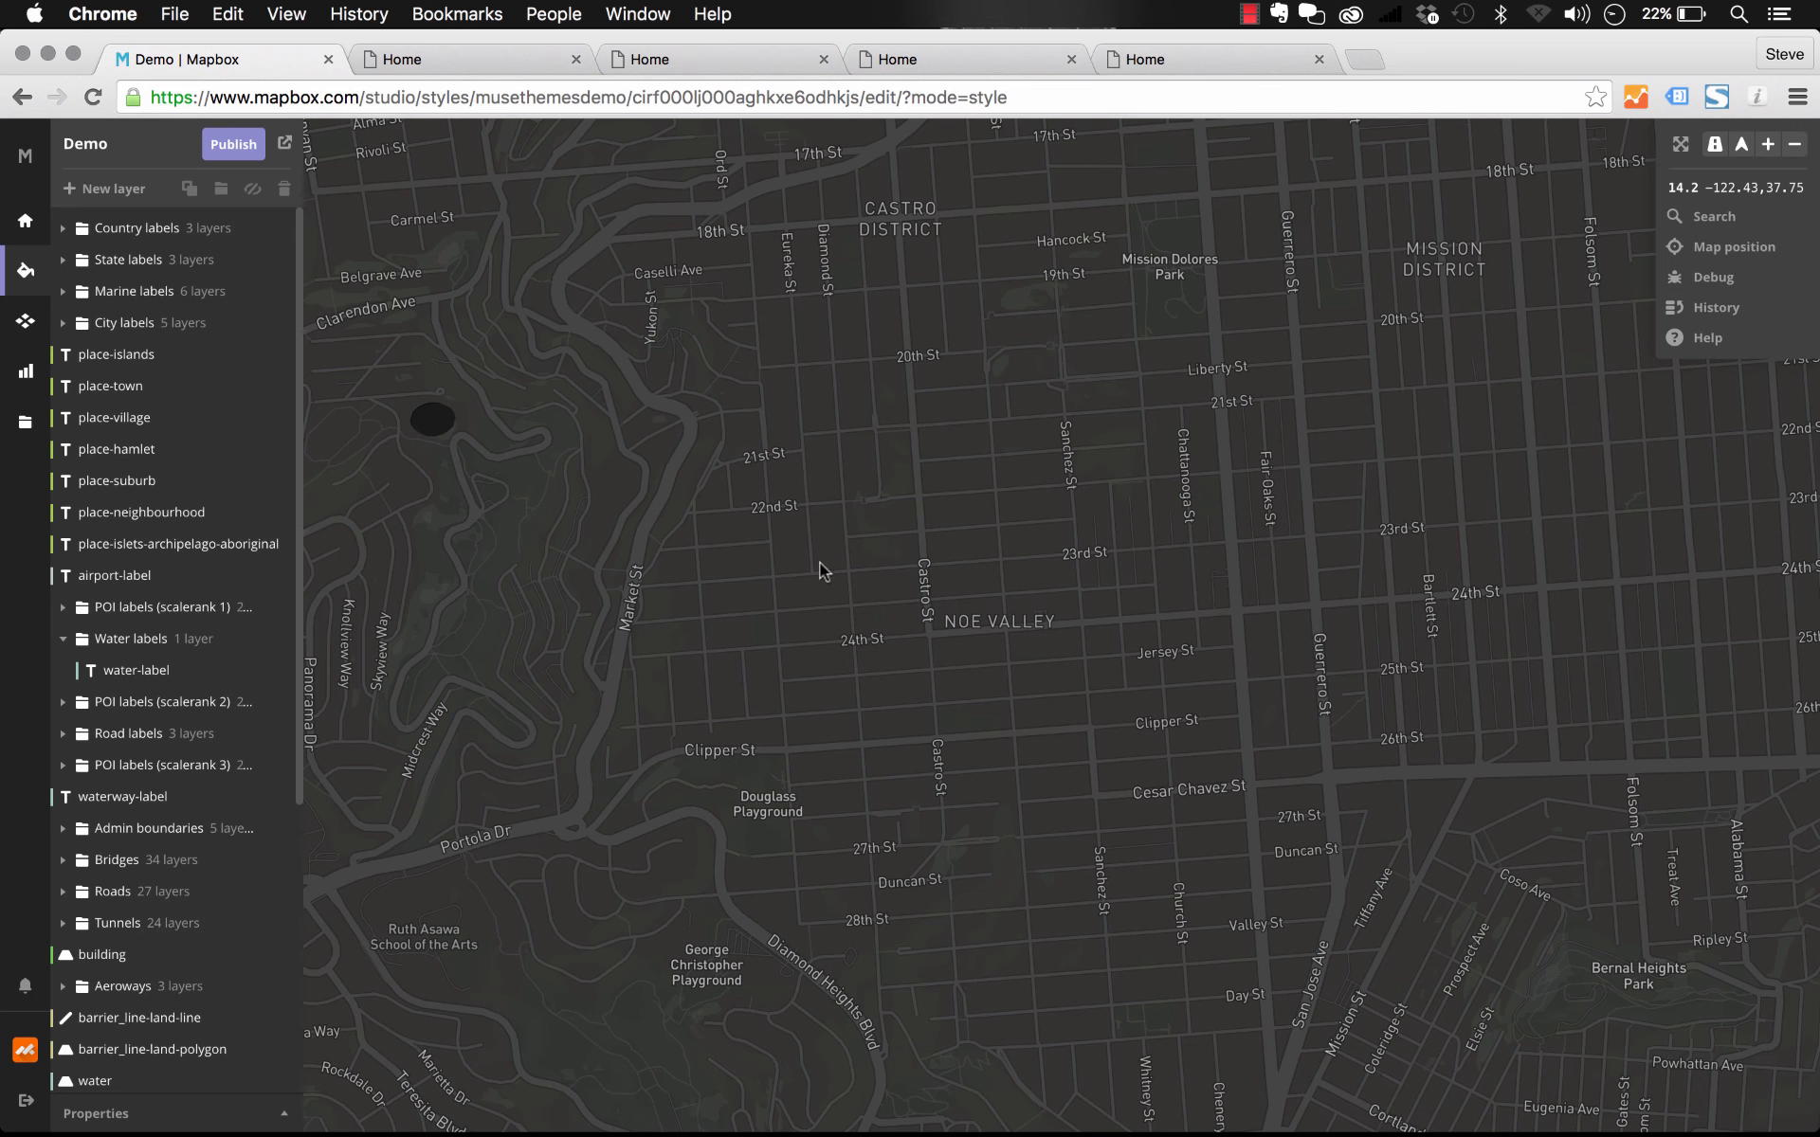
{"action": "scroll", "coordinate": [821, 561], "scroll_direction": "up", "scroll_amount": 5}
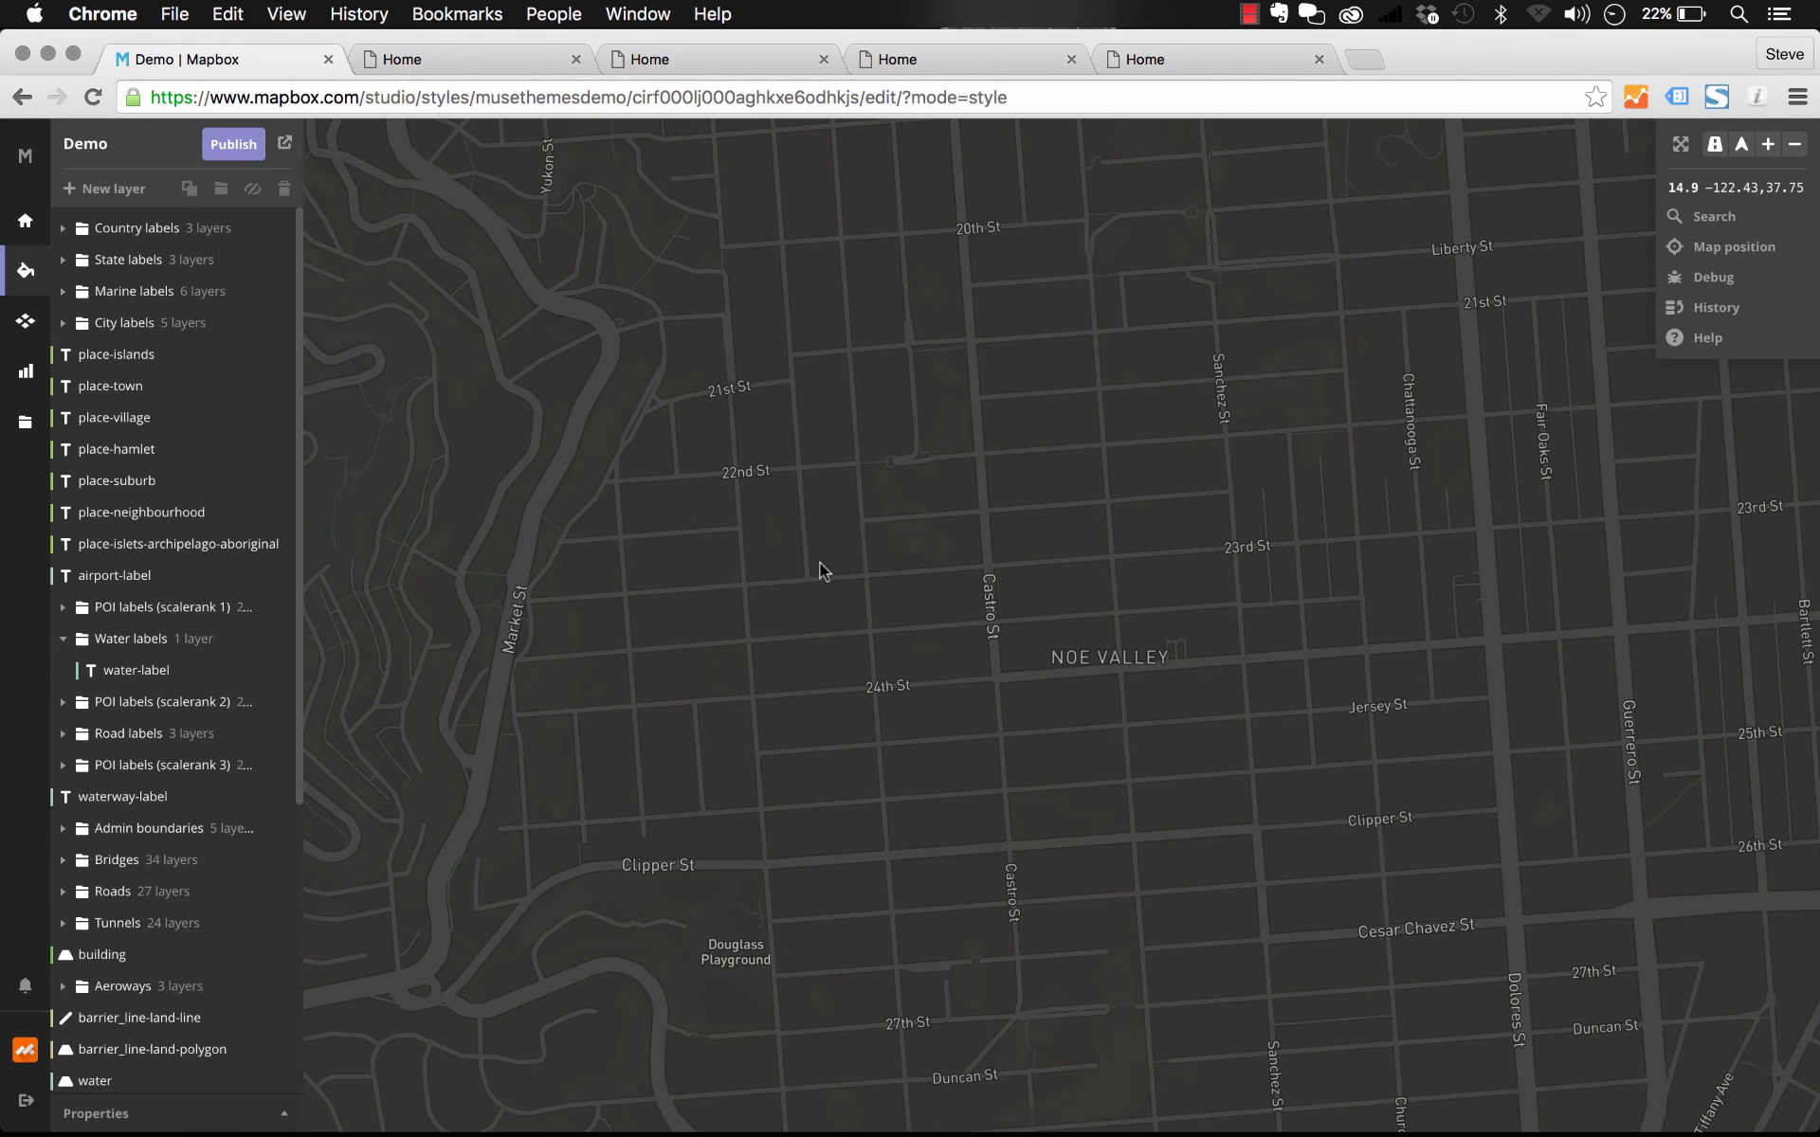
{"action": "scroll", "coordinate": [821, 561], "scroll_direction": "down", "scroll_amount": 5}
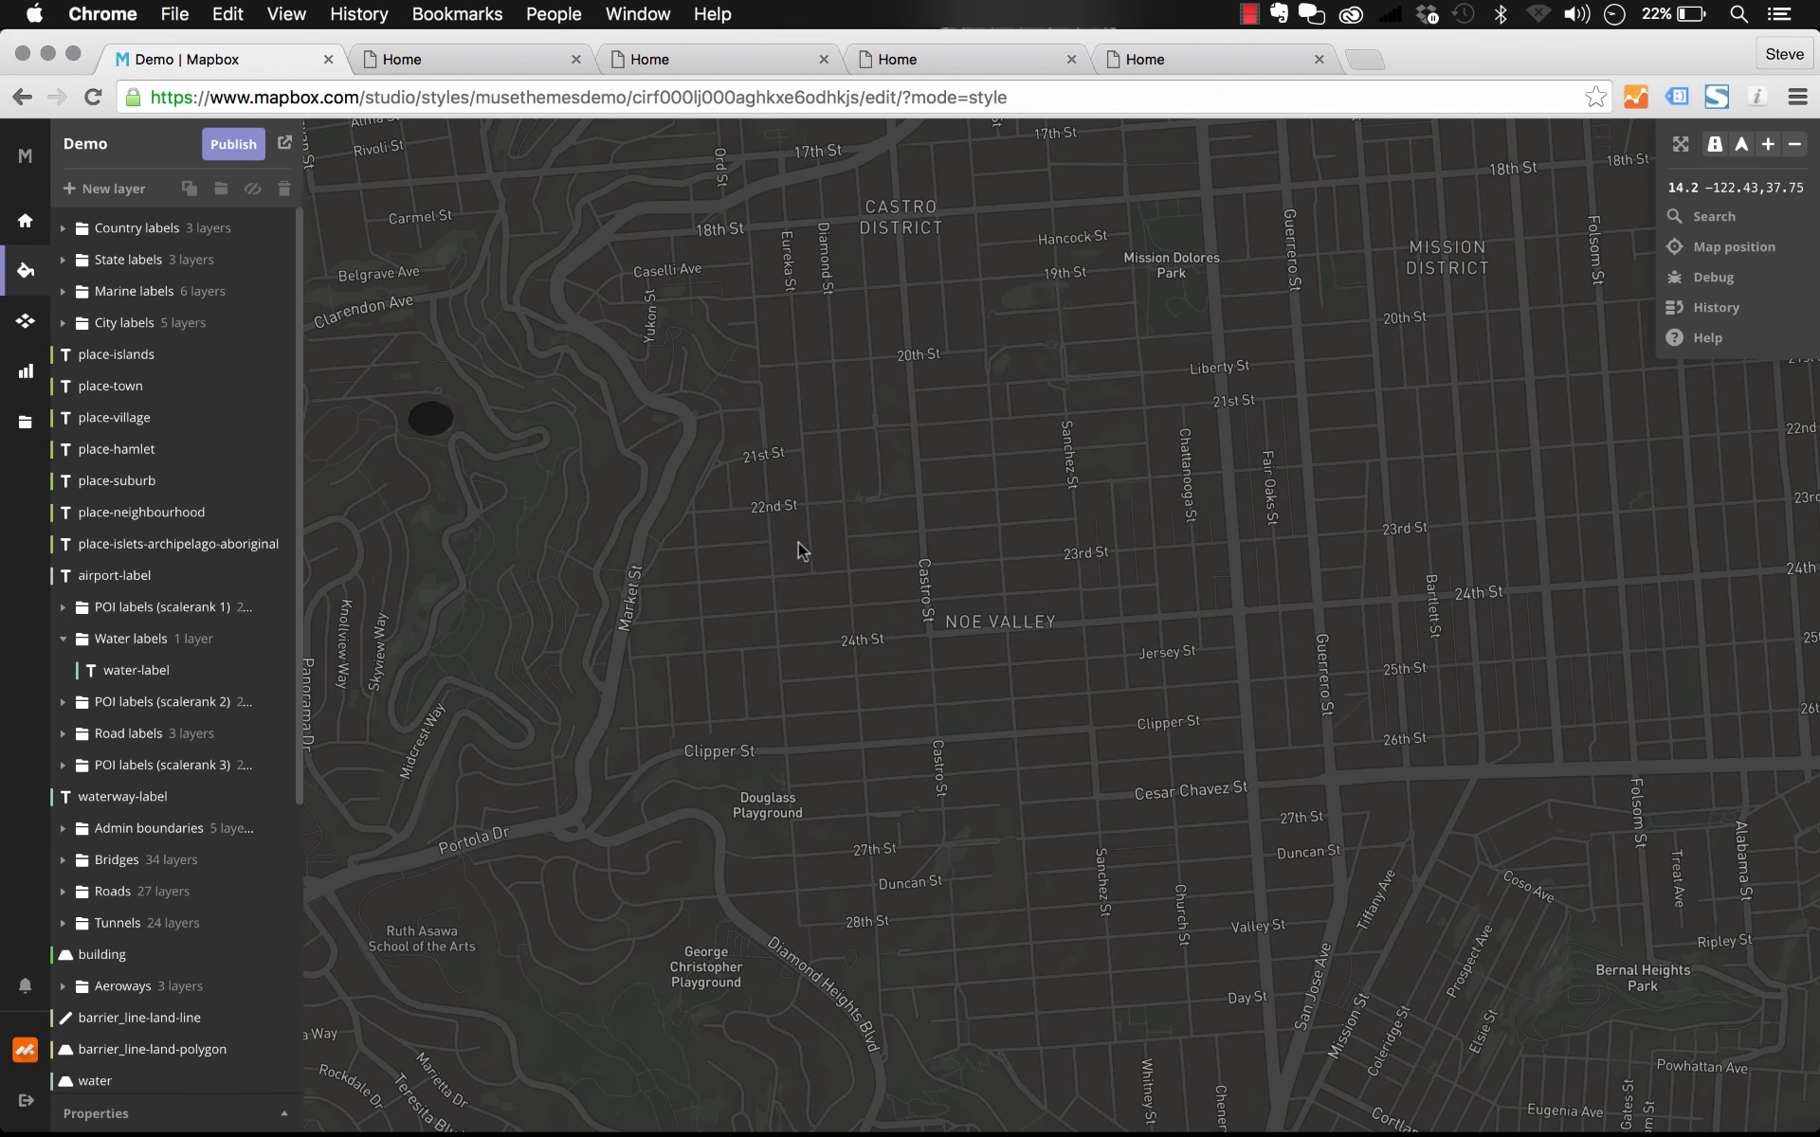